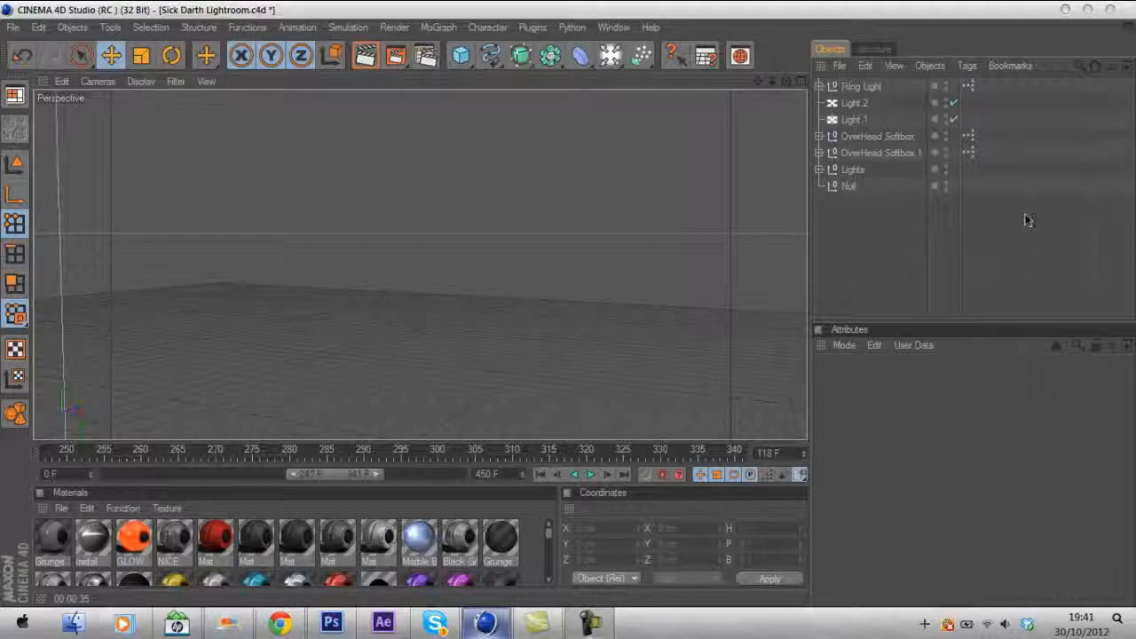
- Delete the empty Null object from the scene
click(1024, 257)
drag(976, 191, 1080, 319)
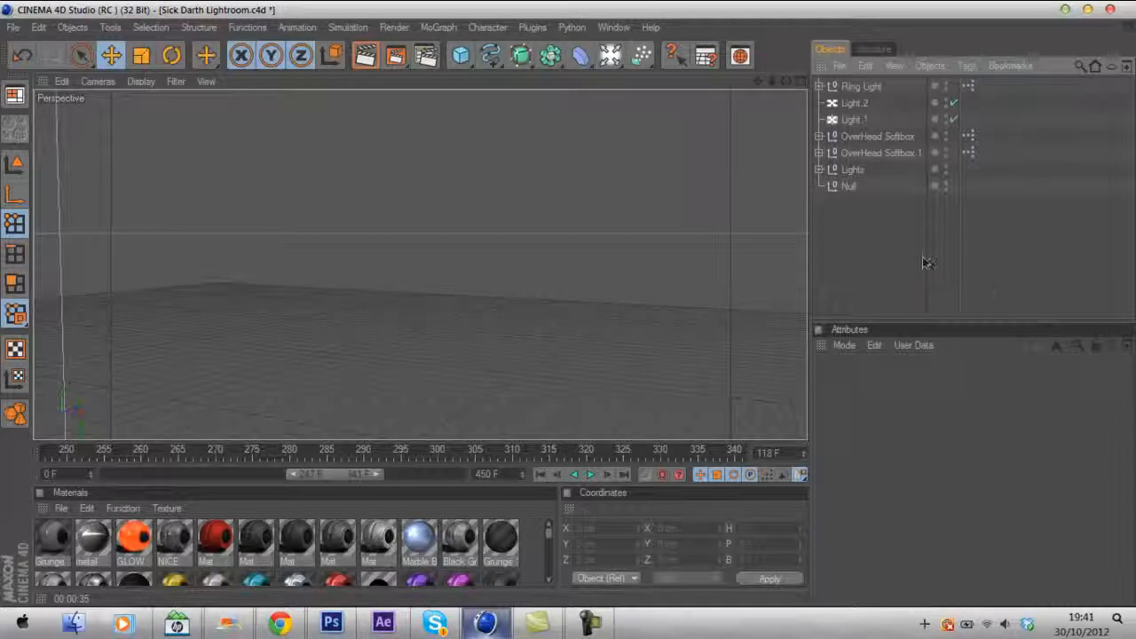
click(846, 185)
key(Delete)
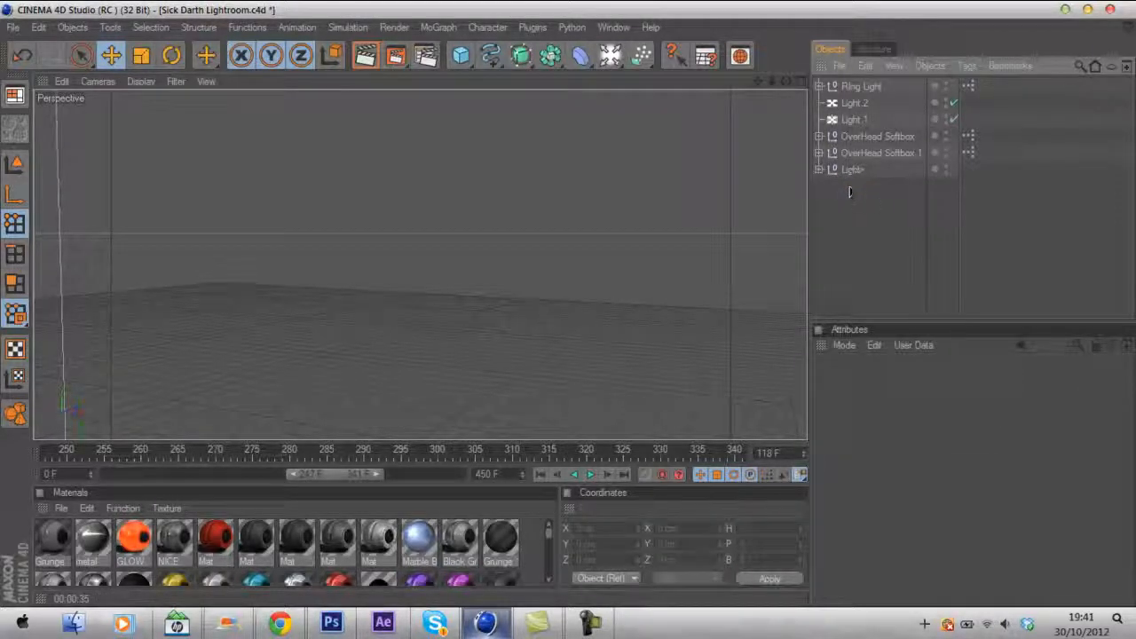
drag(846, 186, 865, 119)
click(875, 196)
drag(877, 192, 849, 75)
click(888, 222)
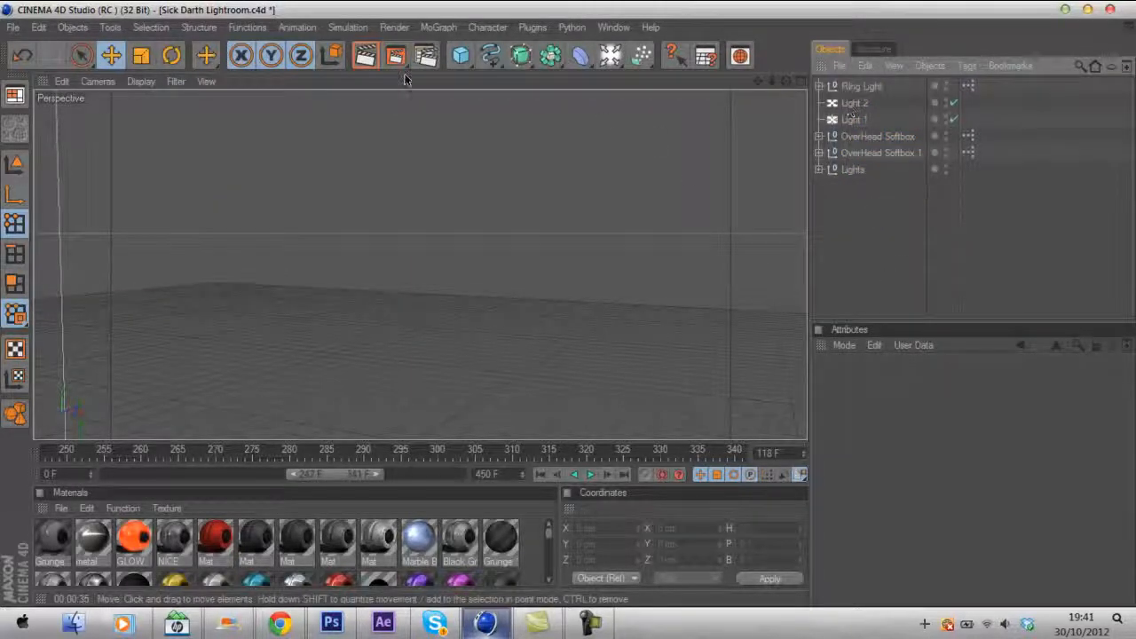
- Merge the SoaR Illustrator logo file from the Expo GFX Pack's Expo AI Files folder into the scene
click(12, 26)
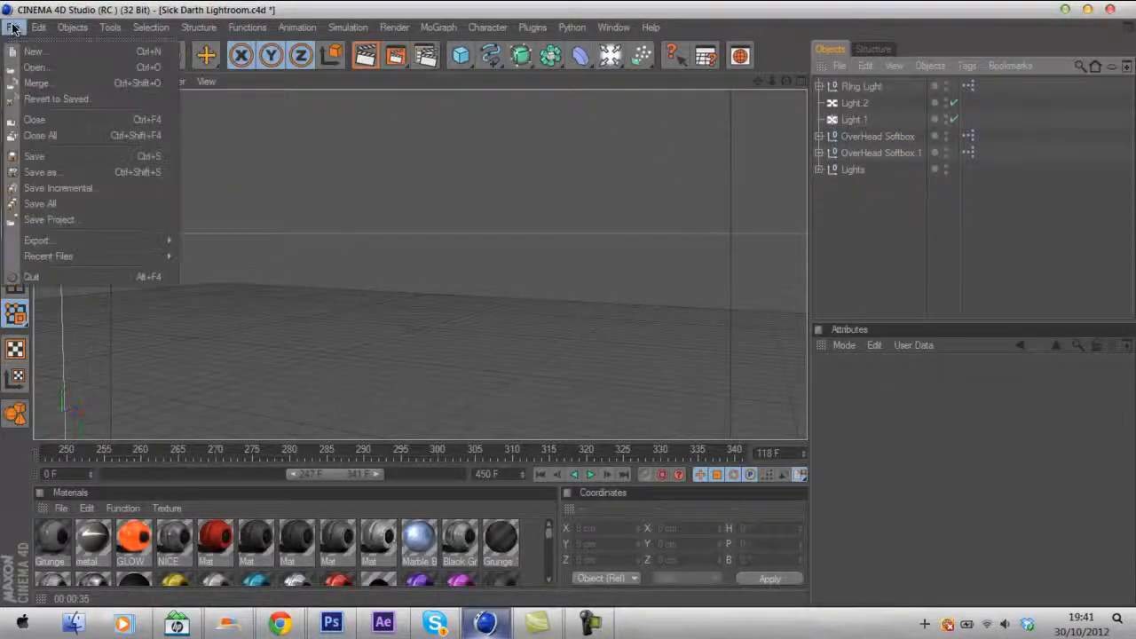
click(36, 81)
click(78, 126)
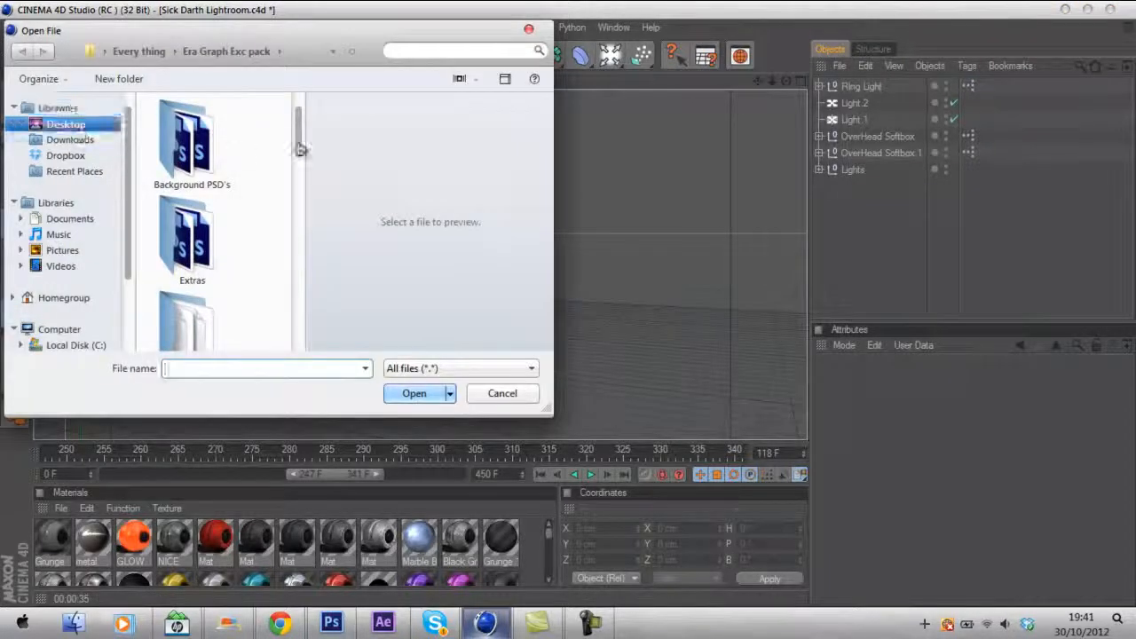
drag(300, 190, 300, 203)
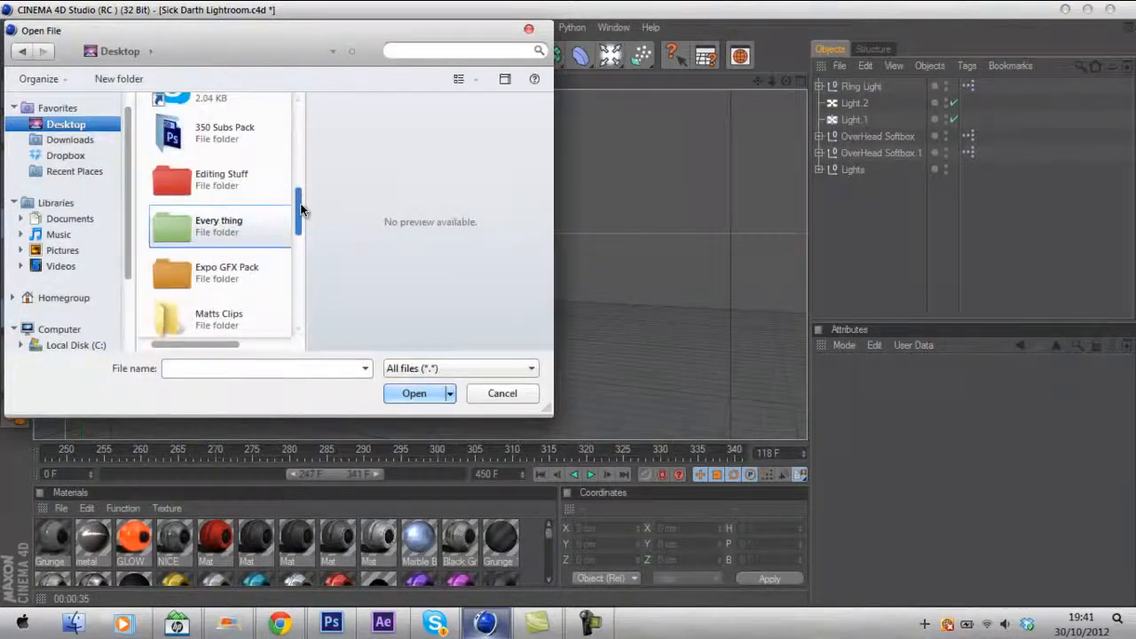
double_click(267, 254)
double_click(224, 128)
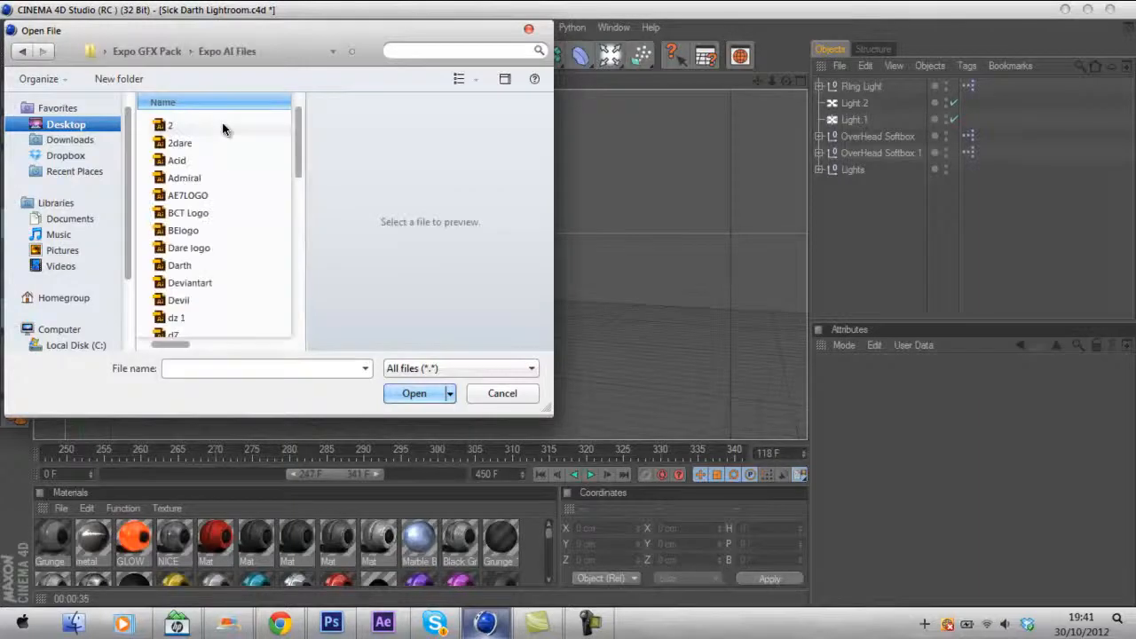
scroll(300, 132, down, 1)
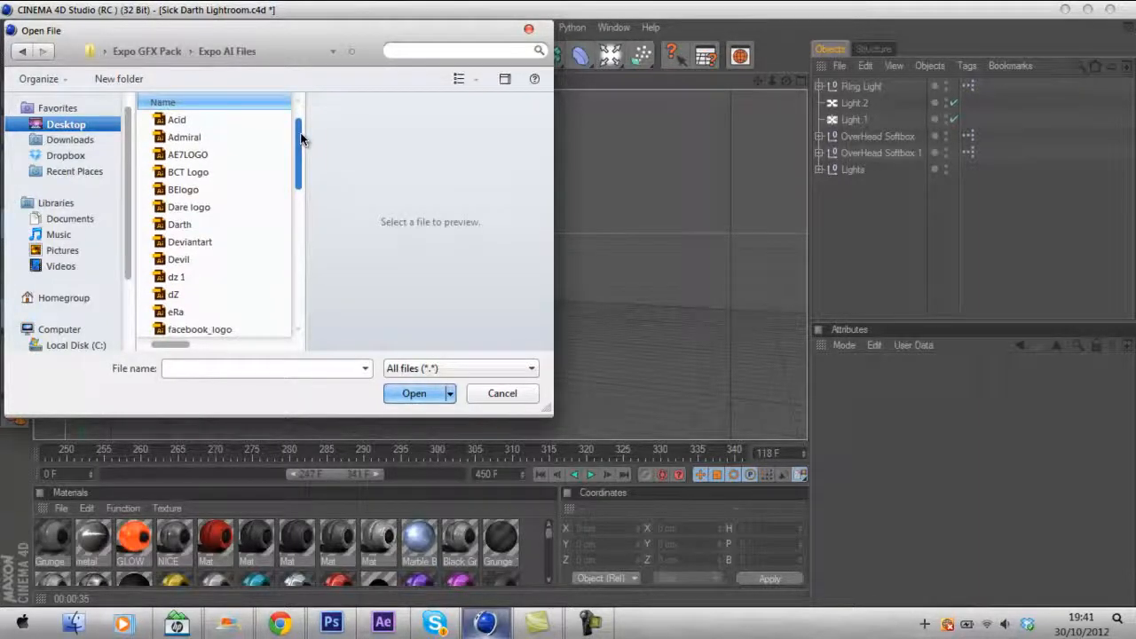
drag(300, 133, 300, 234)
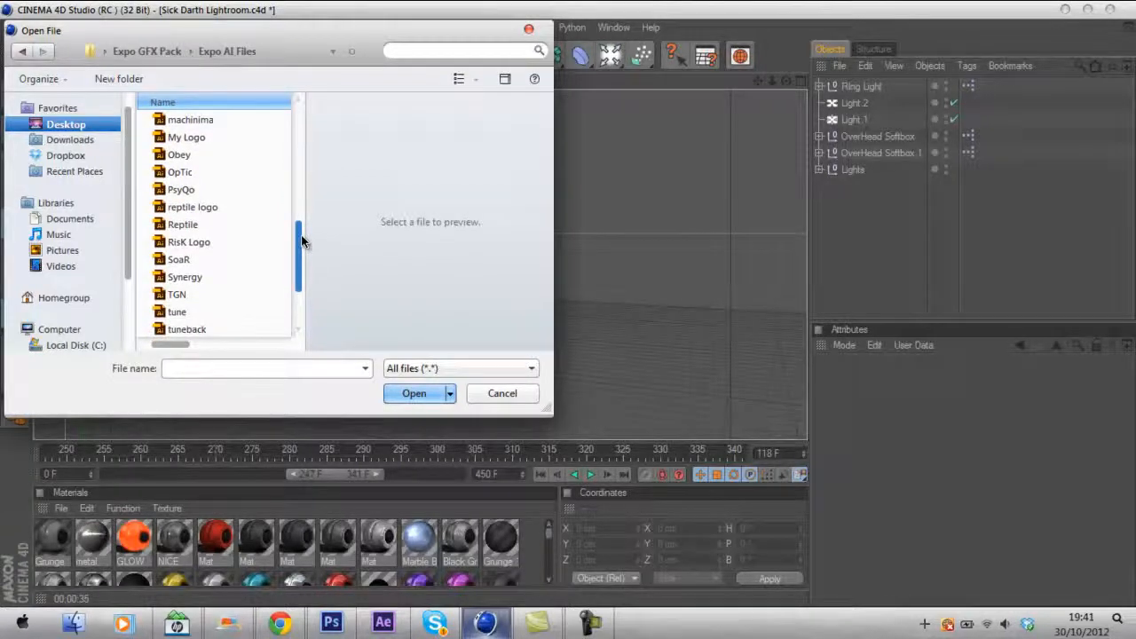
double_click(228, 258)
click(406, 401)
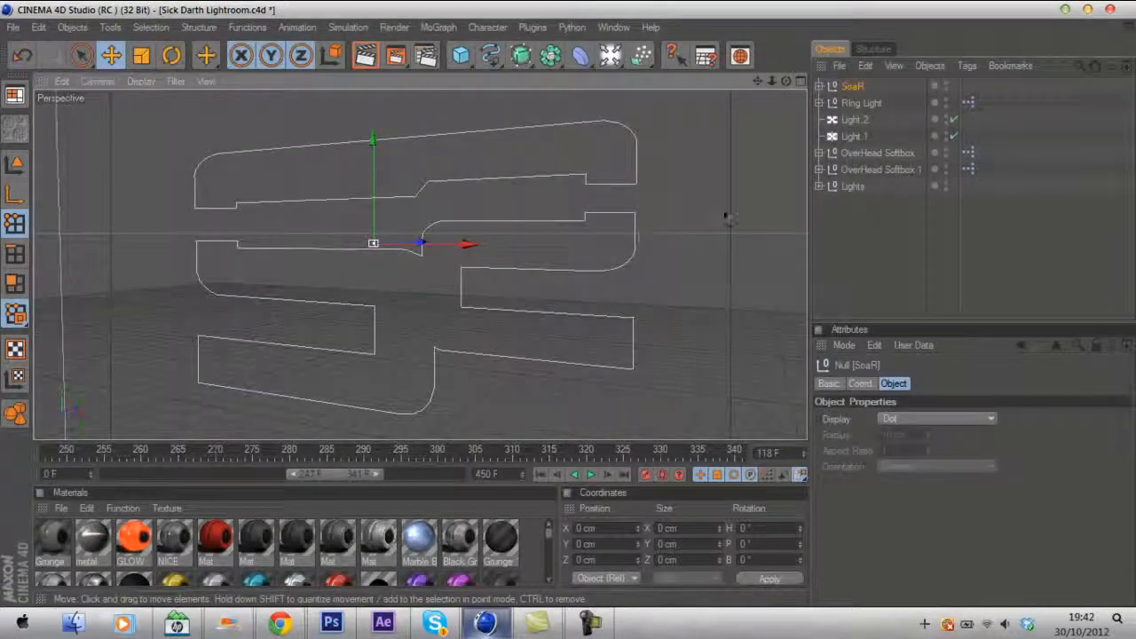
- Expand the SoaR null to show its paths and add an Extrude NURBS object
click(819, 87)
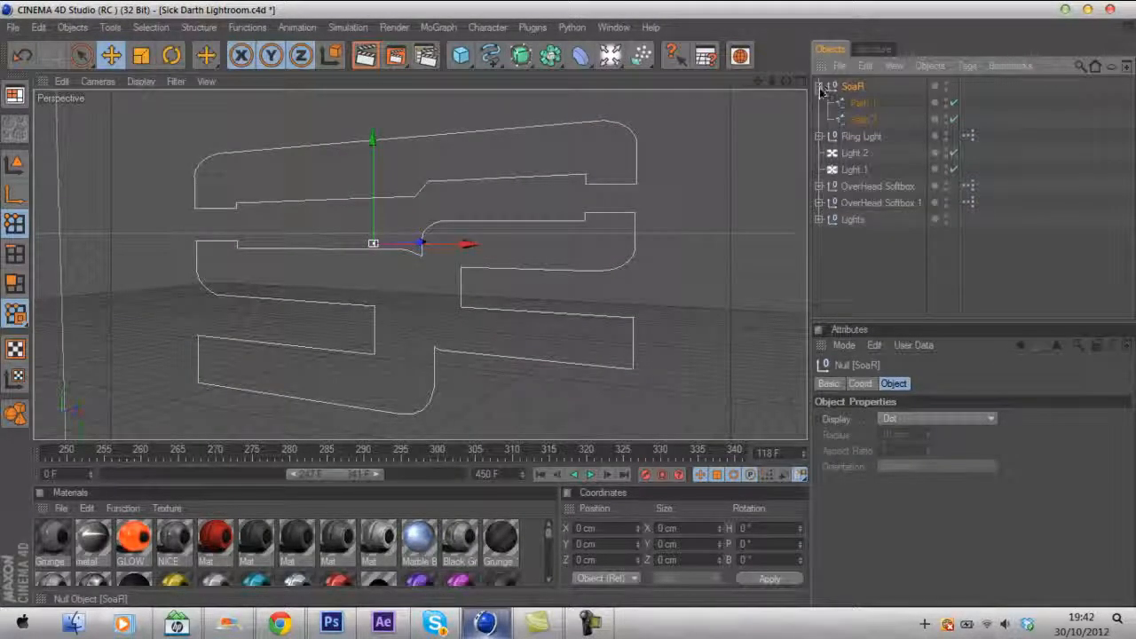
click(819, 87)
click(819, 86)
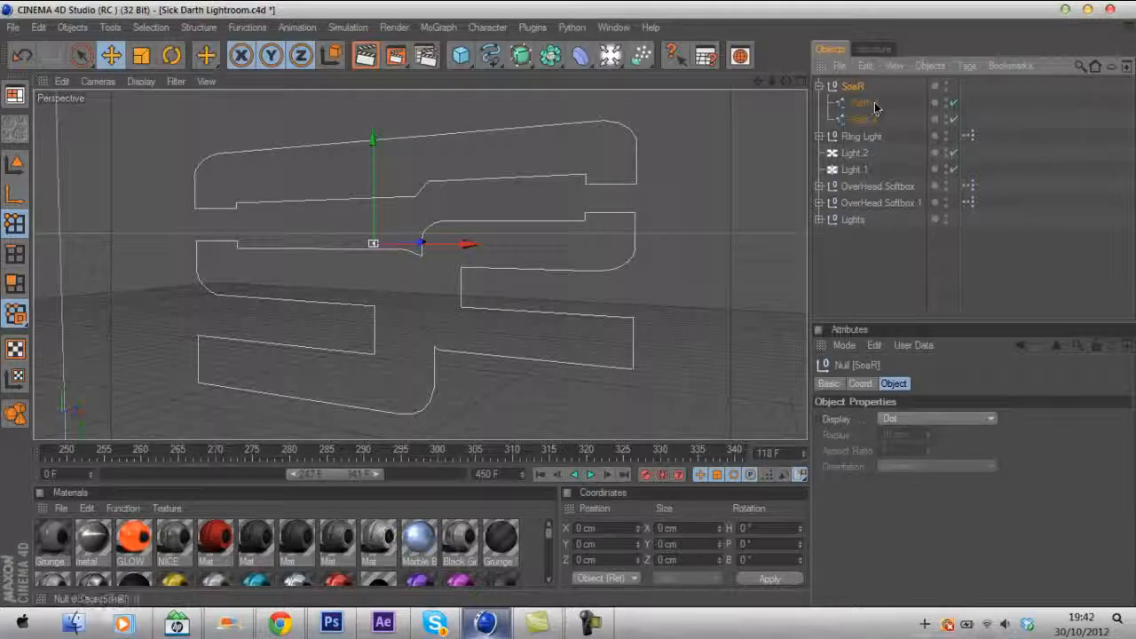
click(521, 56)
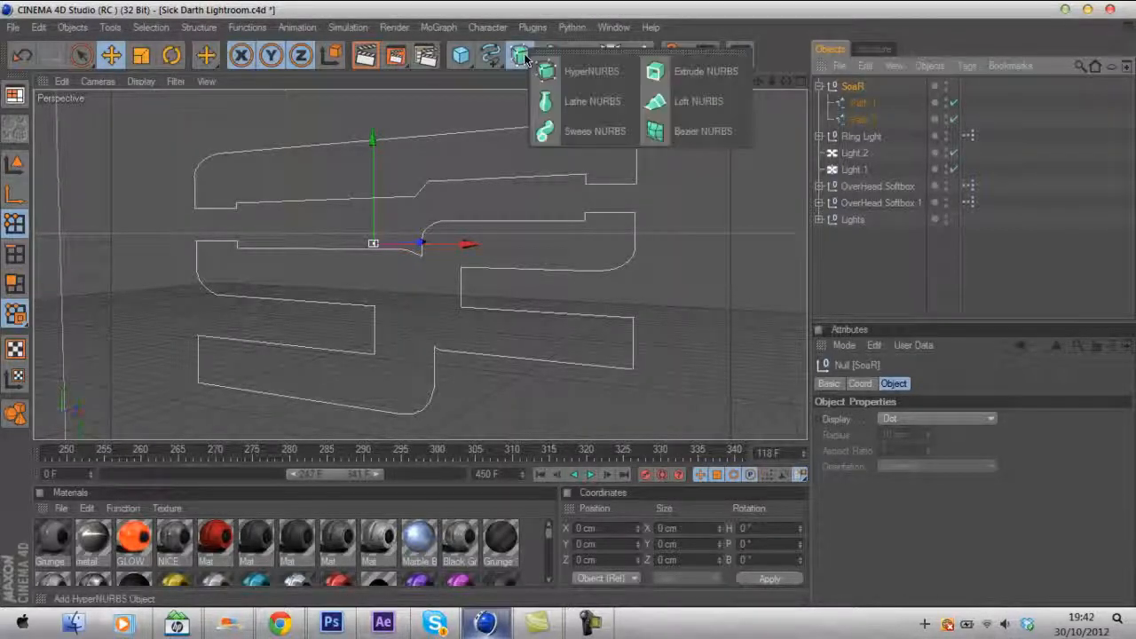
drag(526, 58, 690, 78)
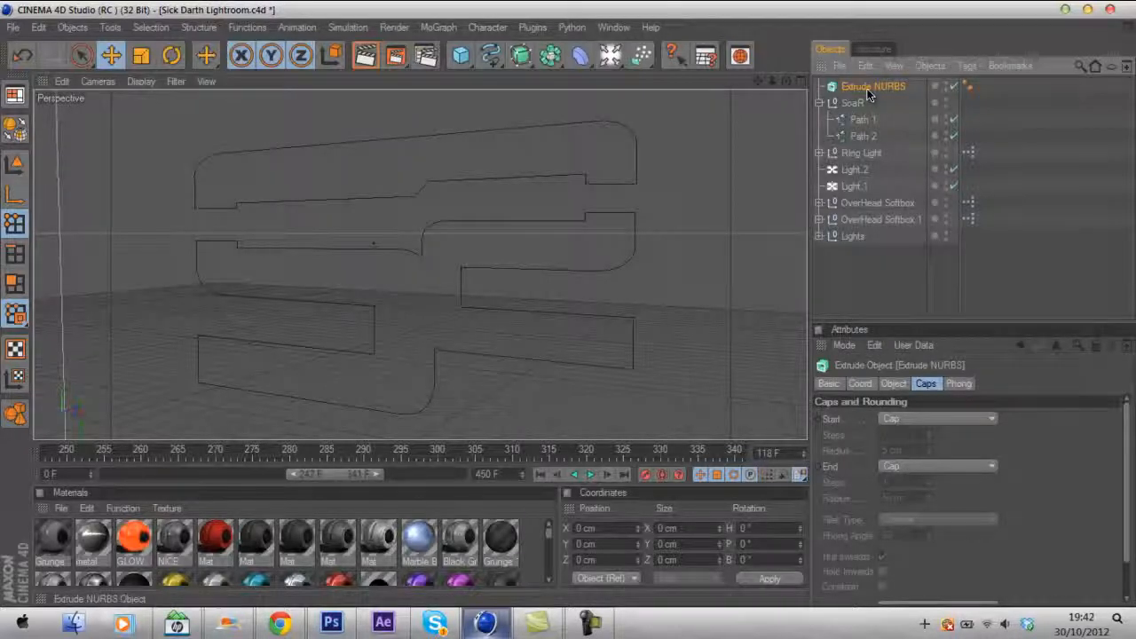
- Duplicate the Extrude NURBS, put Path 1 and Path 2 into one each, and delete the empty SoaR null
key(ctrl+c)
key(ctrl+v)
drag(864, 138, 878, 88)
click(819, 87)
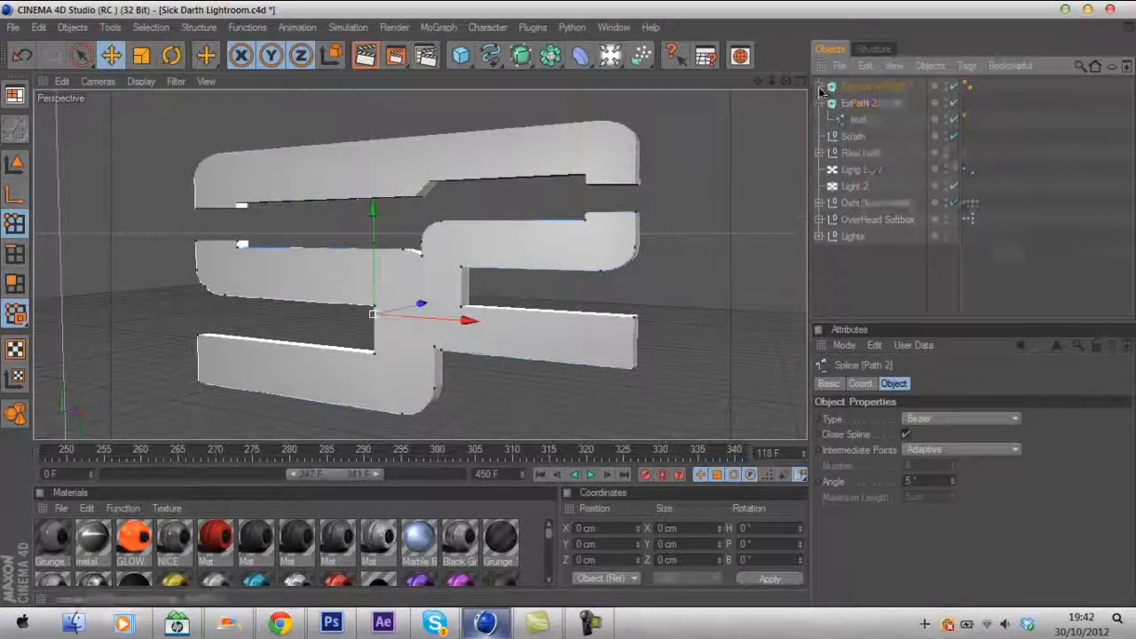
click(819, 103)
click(854, 120)
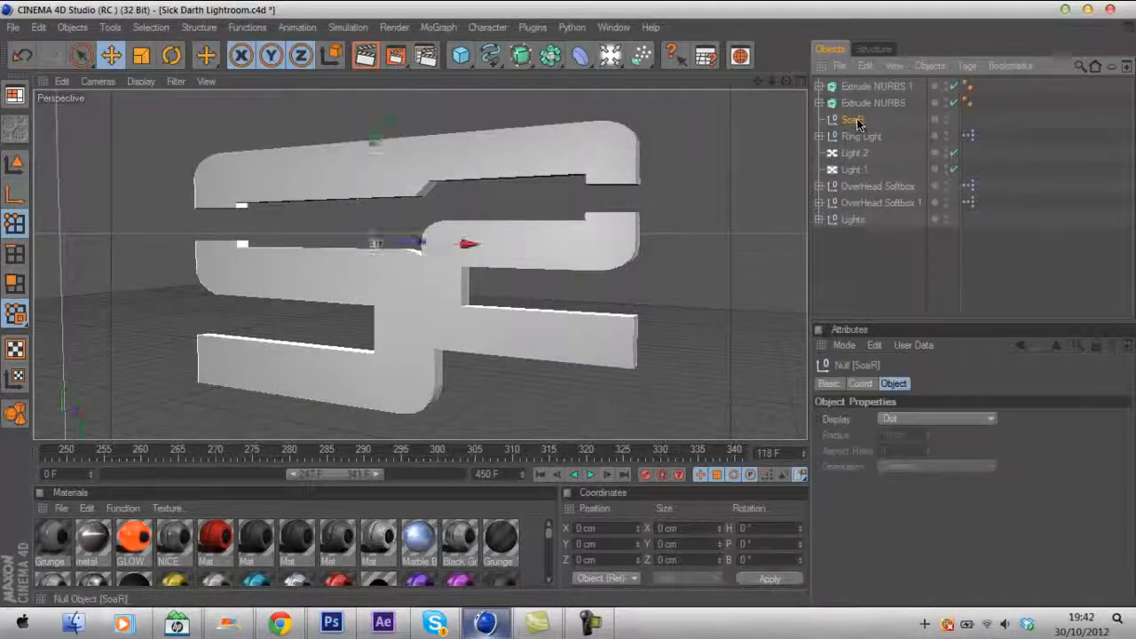
key(Delete)
- Select both Extrude NURBS objects and set their extrusion movement depth to 120 cm
click(865, 103)
ctrl+click(867, 89)
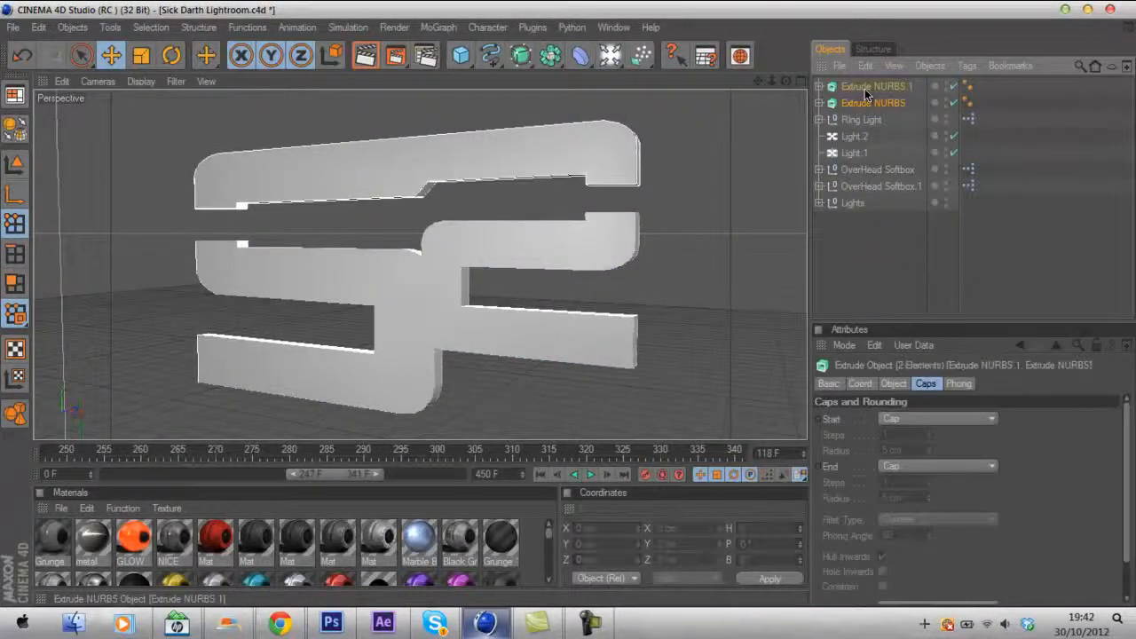
click(894, 383)
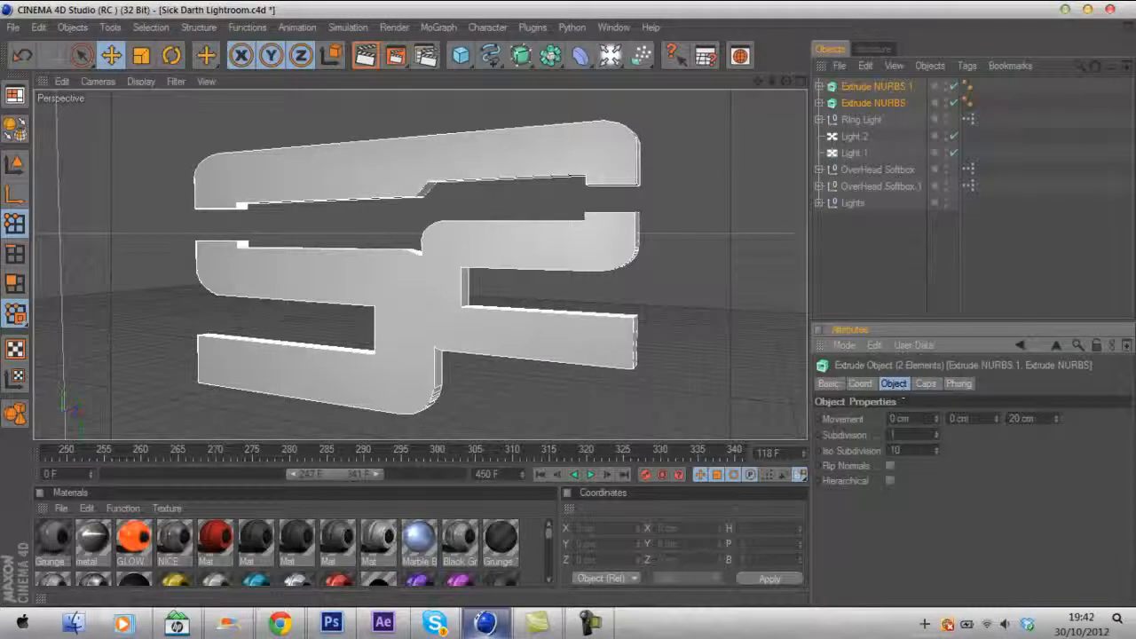
drag(1056, 416, 1055, 417)
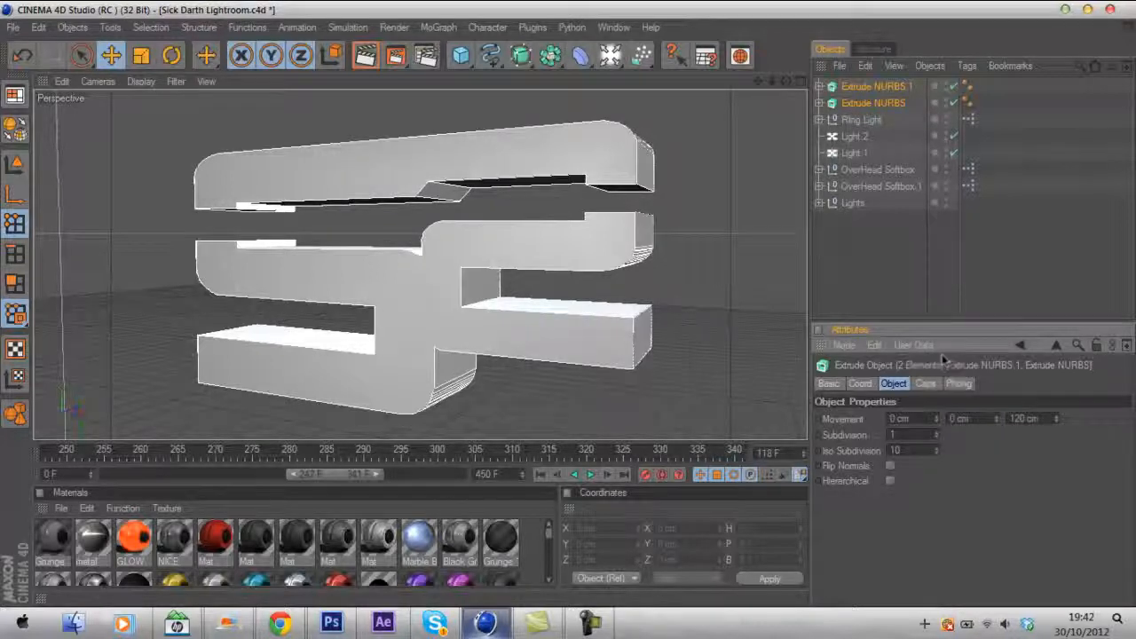
- Set both the start and end caps of the extrusions to Fillet Cap
click(932, 386)
click(923, 417)
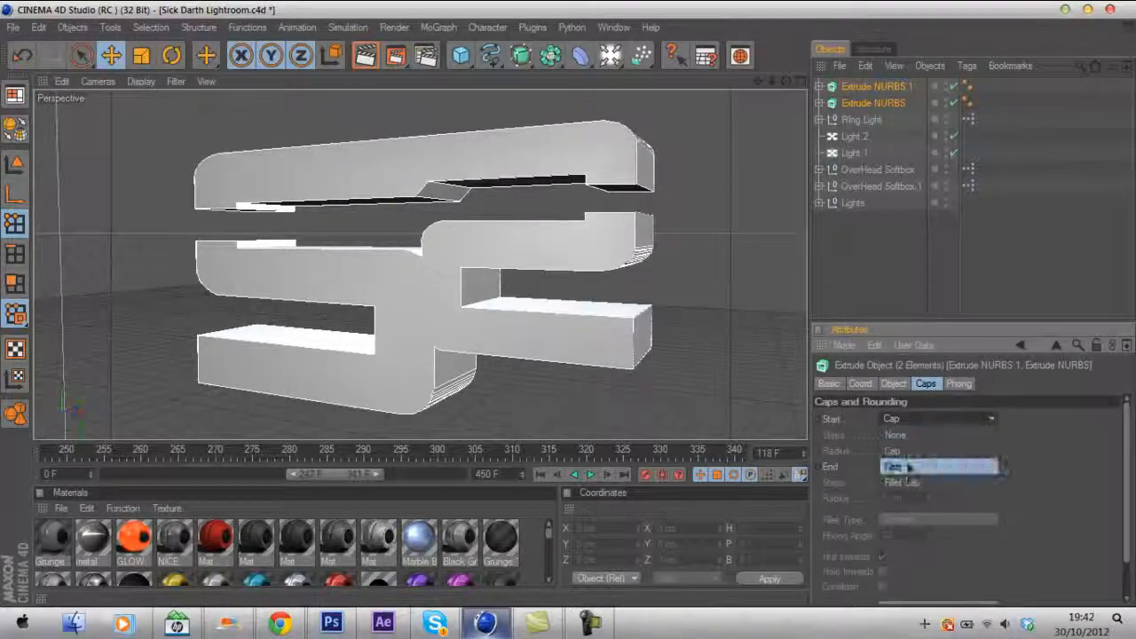
click(906, 481)
click(906, 467)
click(898, 522)
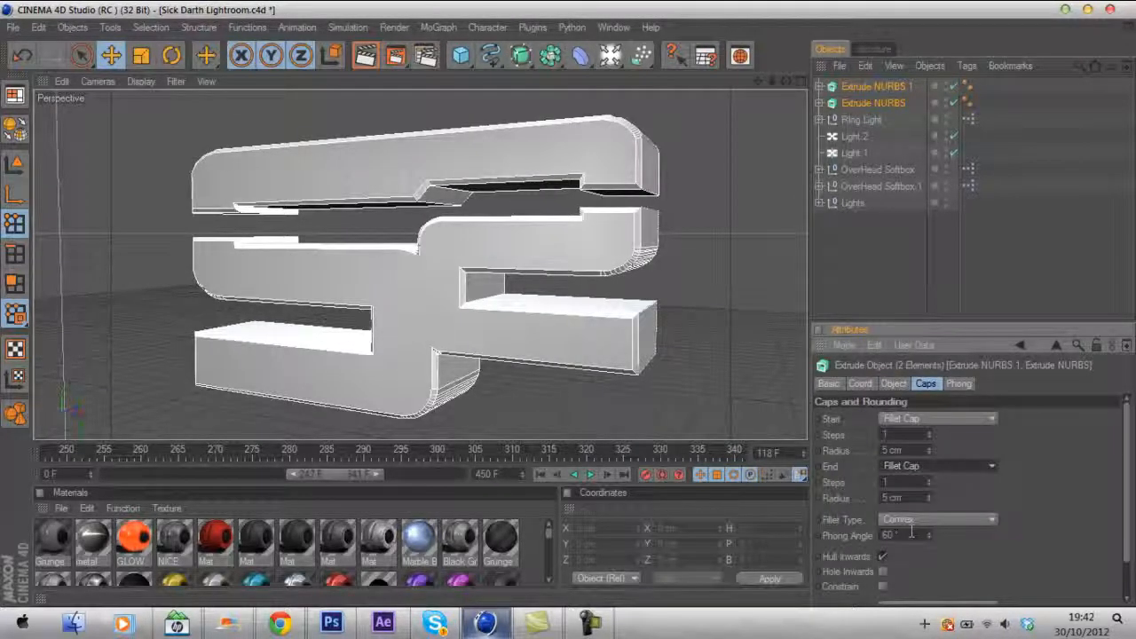
- Set the start and end fillet radius to 1 cm
drag(905, 451, 876, 450)
text(1)
key(Return)
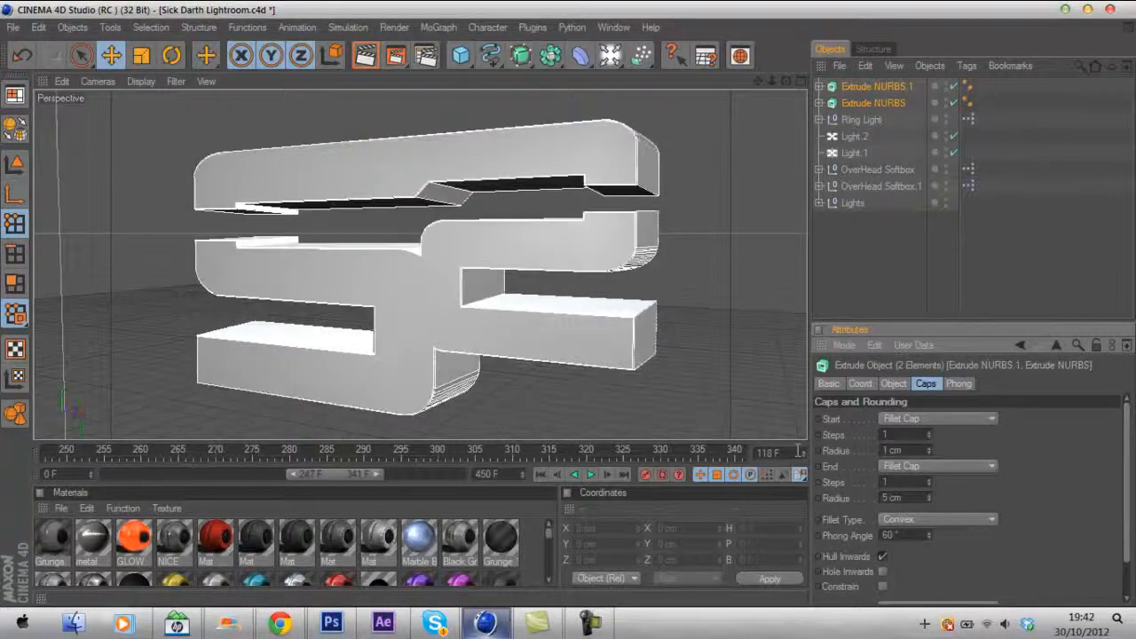
drag(914, 497, 881, 498)
text(1)
key(Return)
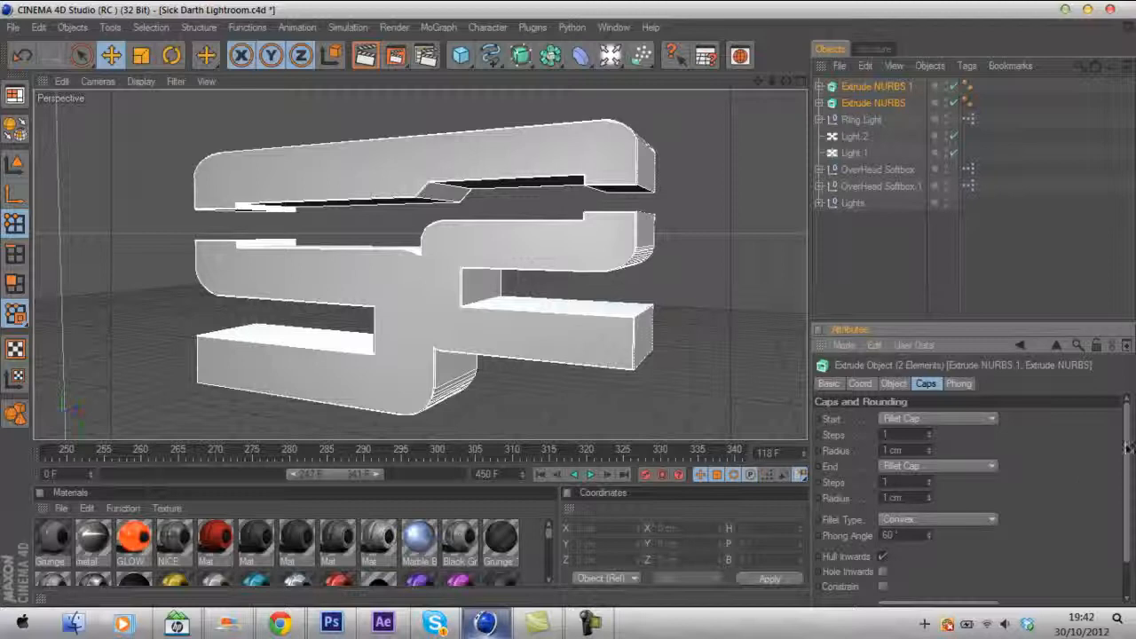
- Set the cap type to Quadrangles and enable Regular Grid
scroll(1125, 448, down, 2)
click(928, 567)
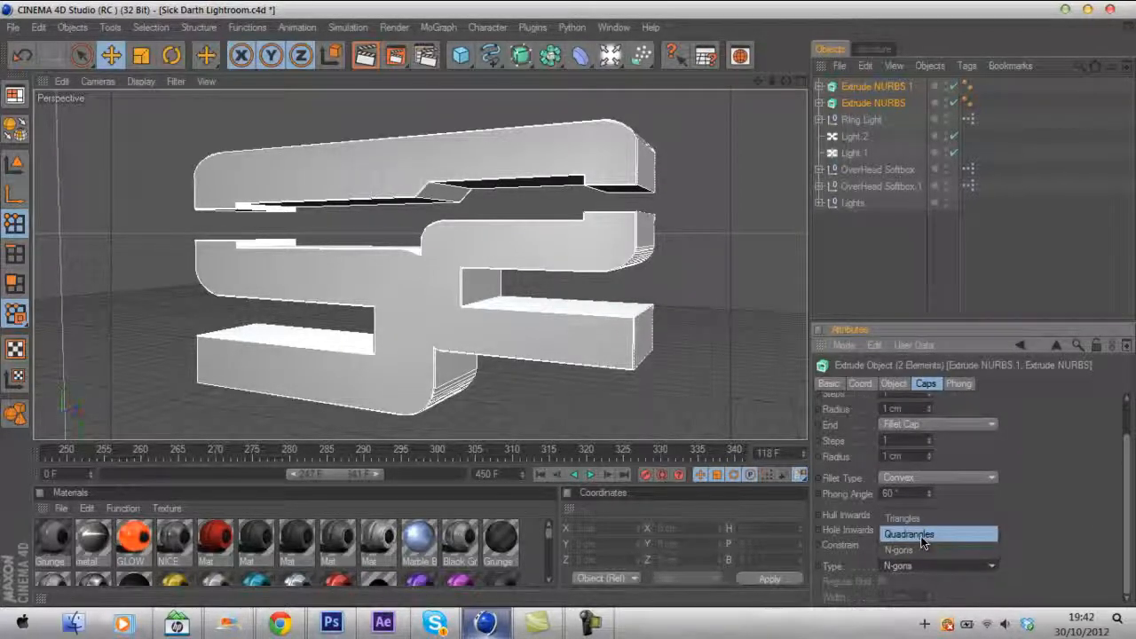
click(923, 534)
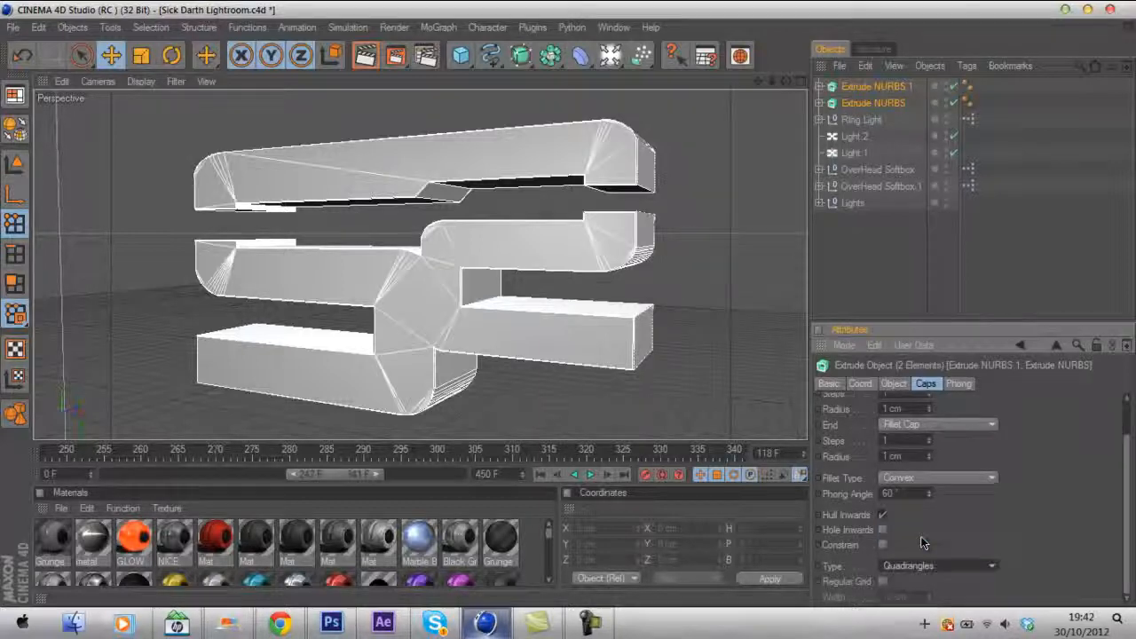
click(883, 580)
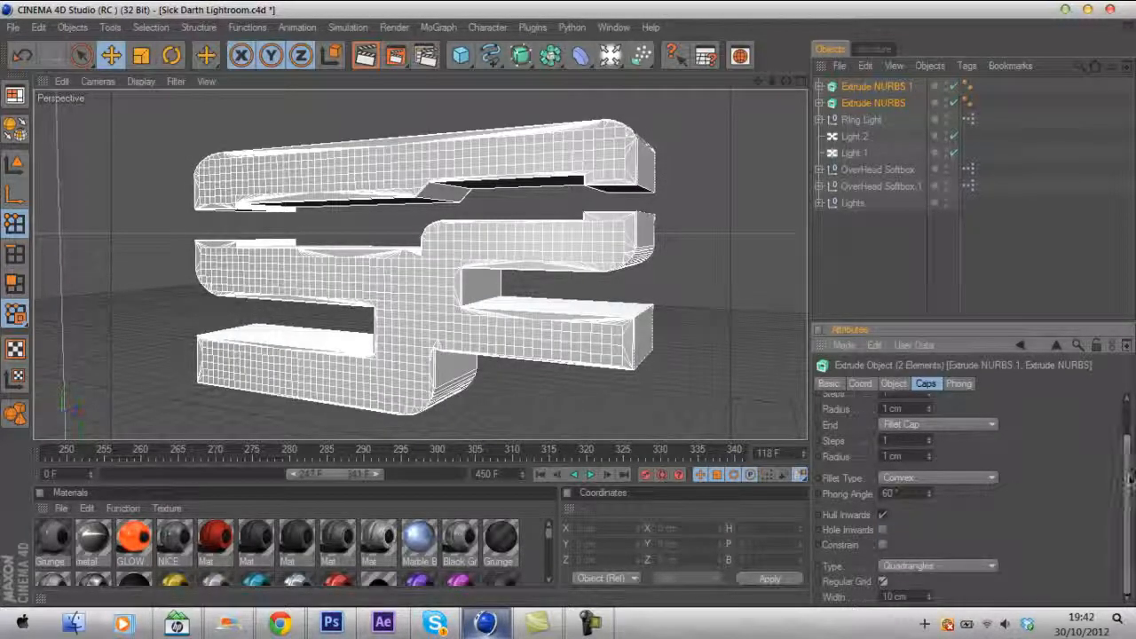
- Set the regular grid width to 15 cm
drag(928, 596, 923, 630)
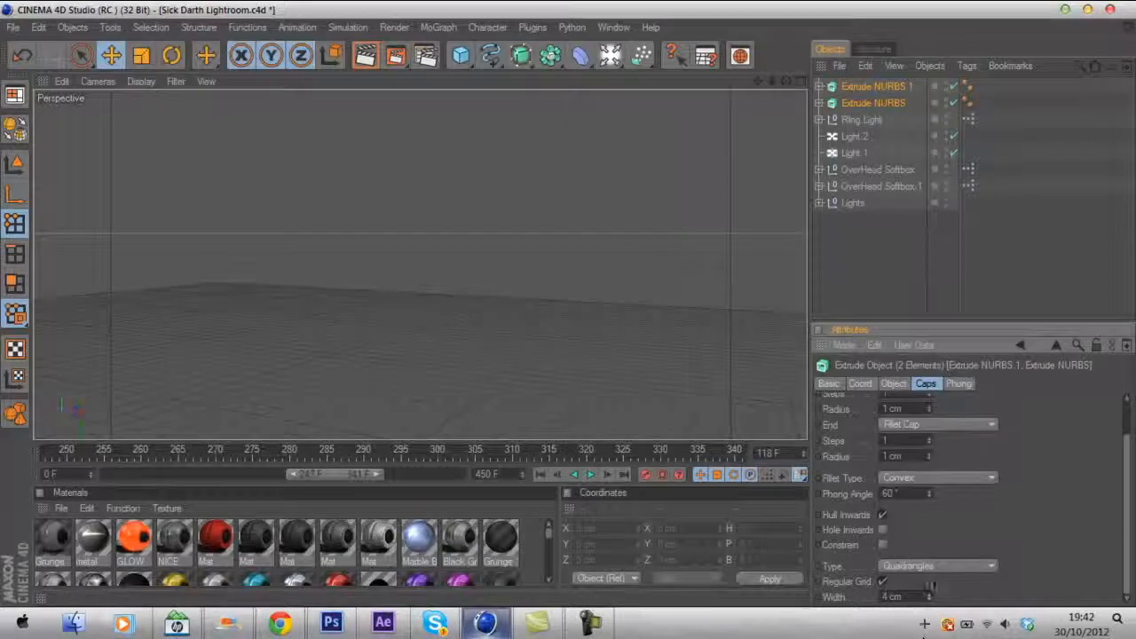
drag(930, 587, 942, 557)
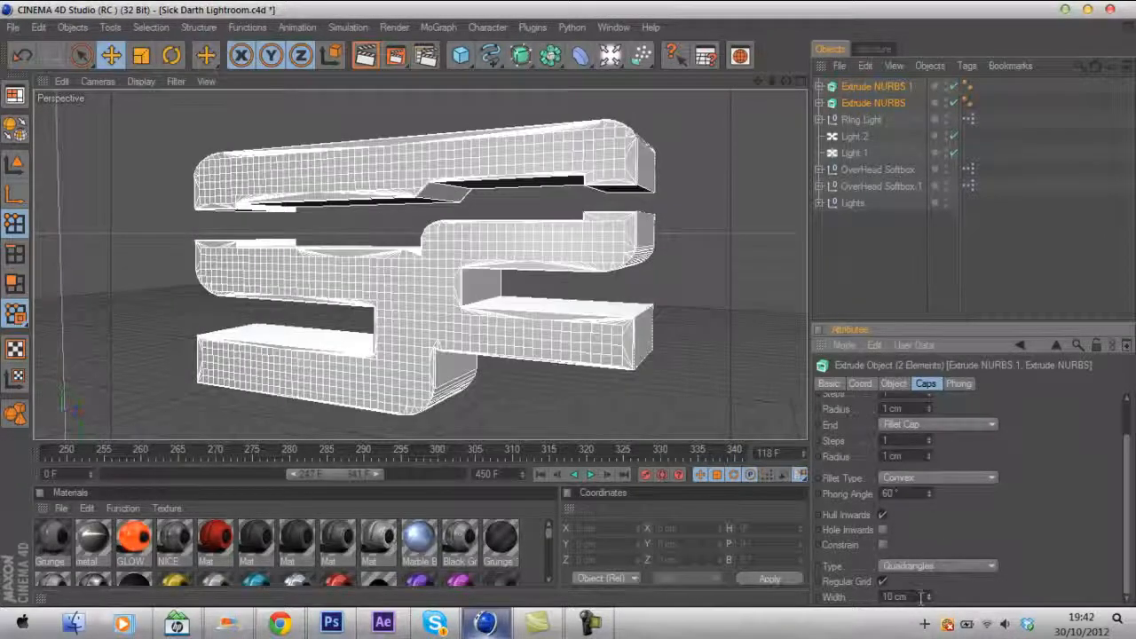
drag(916, 598, 860, 604)
text(15)
key(Return)
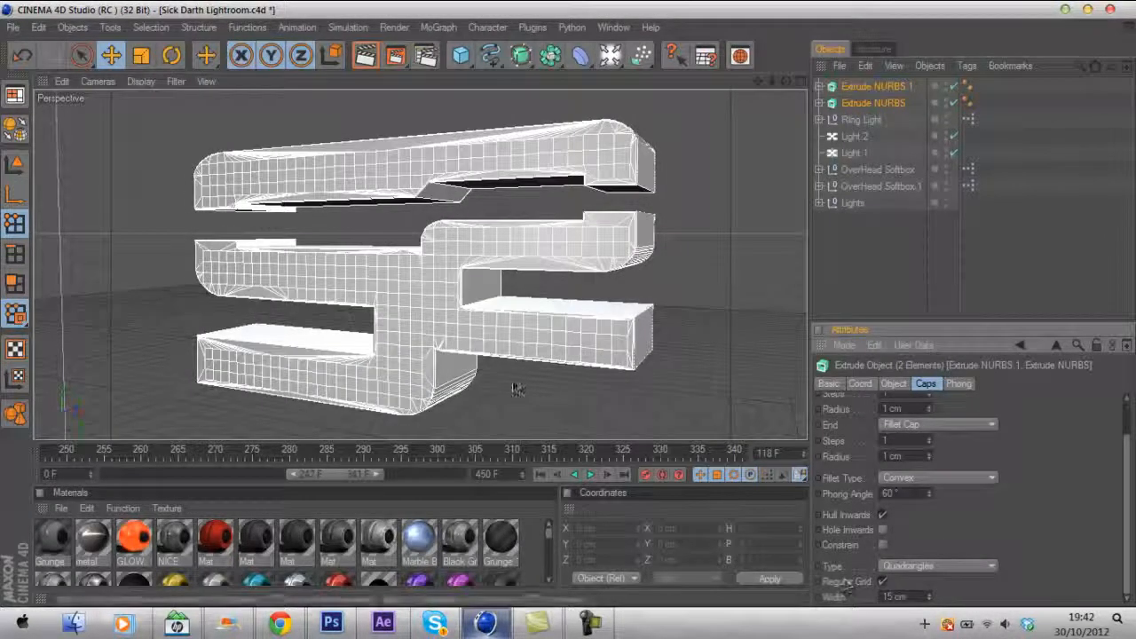
- Apply the dark Mat material to both Extrude NURBS objects
scroll(1119, 454, up, 2)
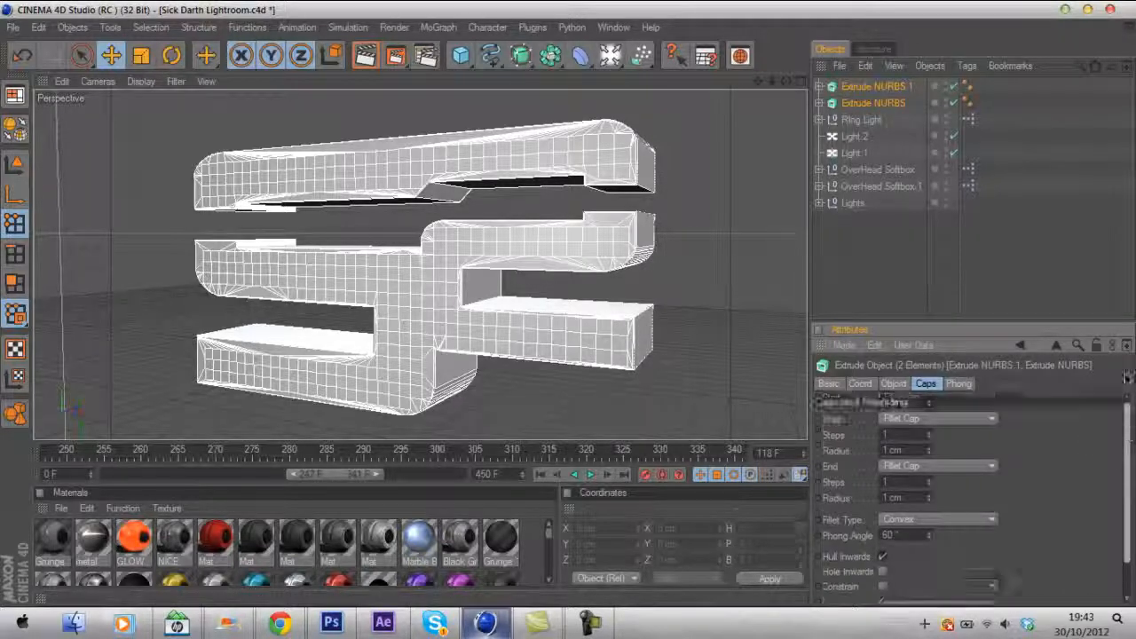
click(853, 87)
shift+click(869, 103)
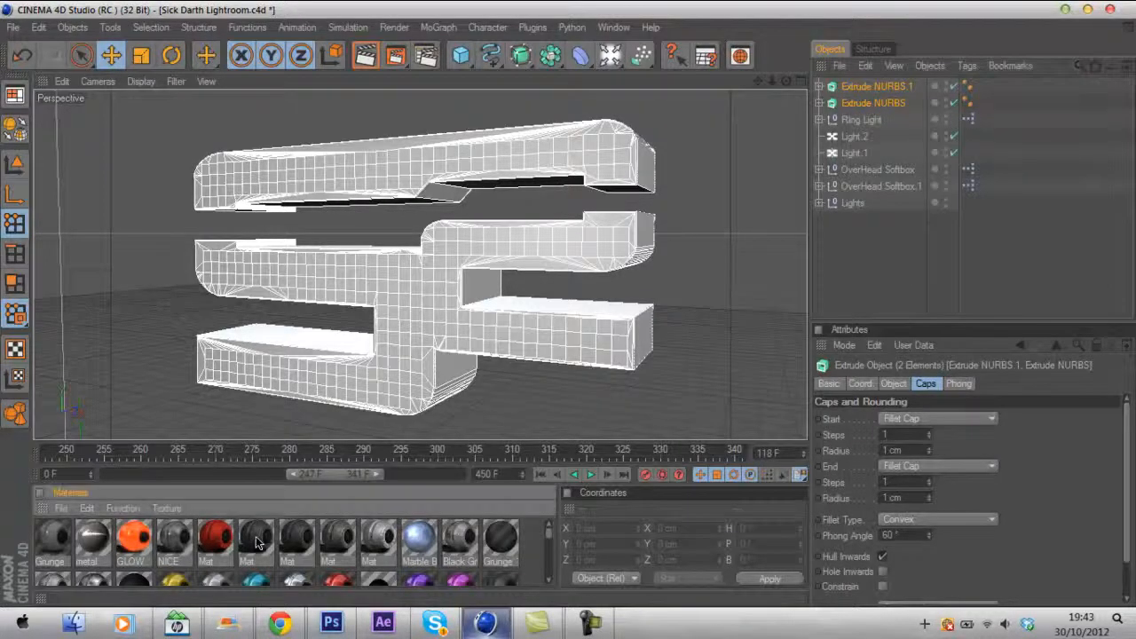
drag(884, 89, 870, 86)
ctrl+drag(987, 86, 987, 103)
click(631, 284)
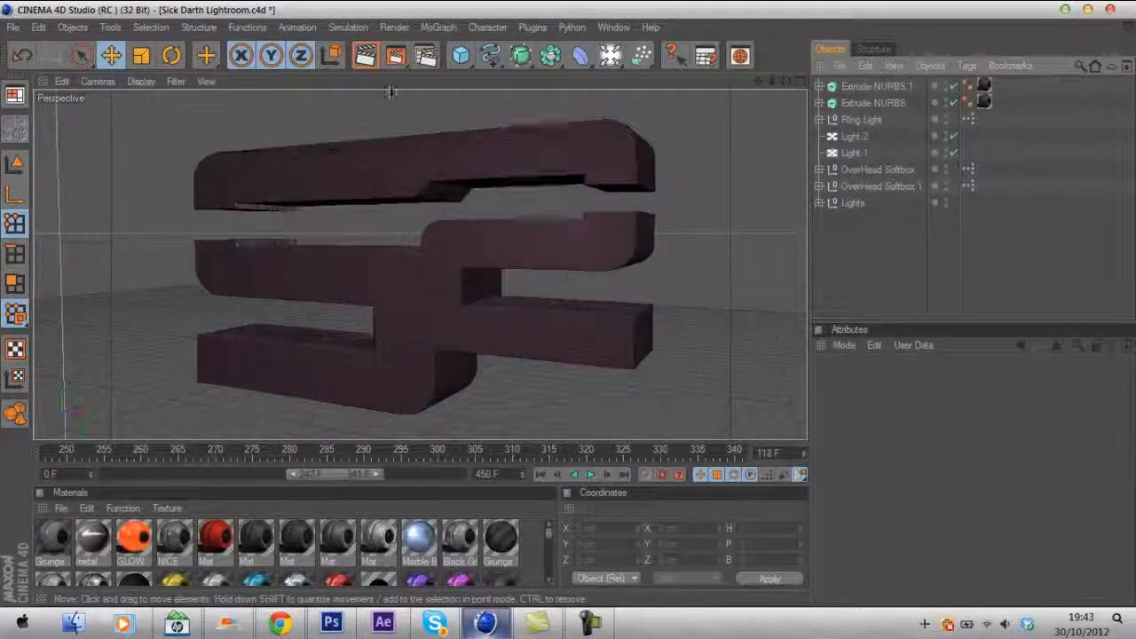
- Render a preview of the active viewport
click(365, 55)
click(343, 258)
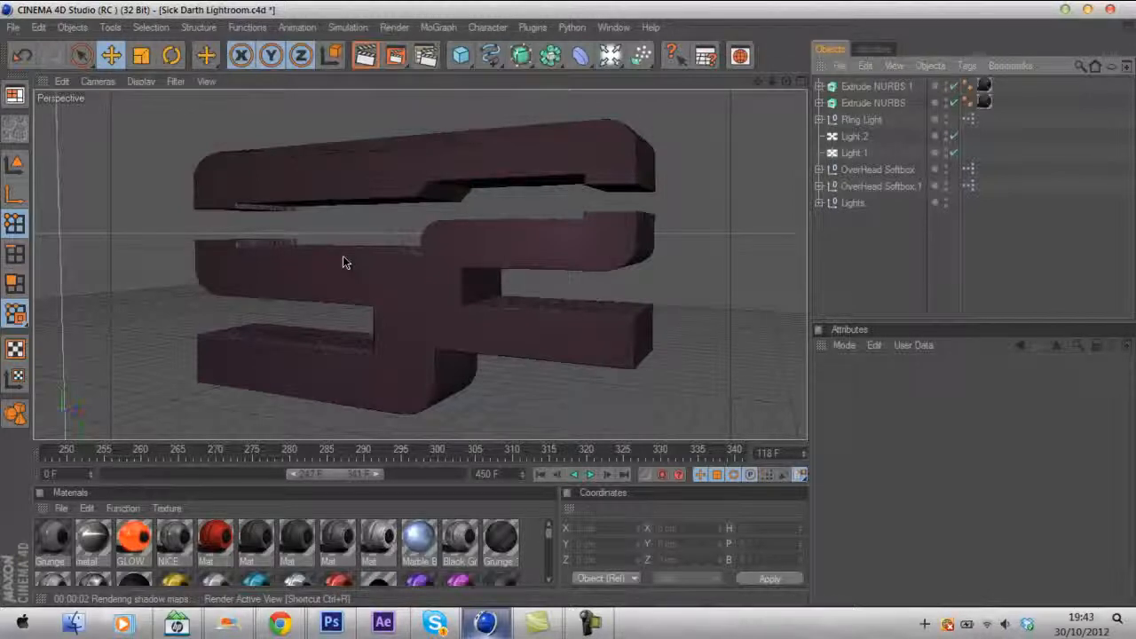
click(862, 88)
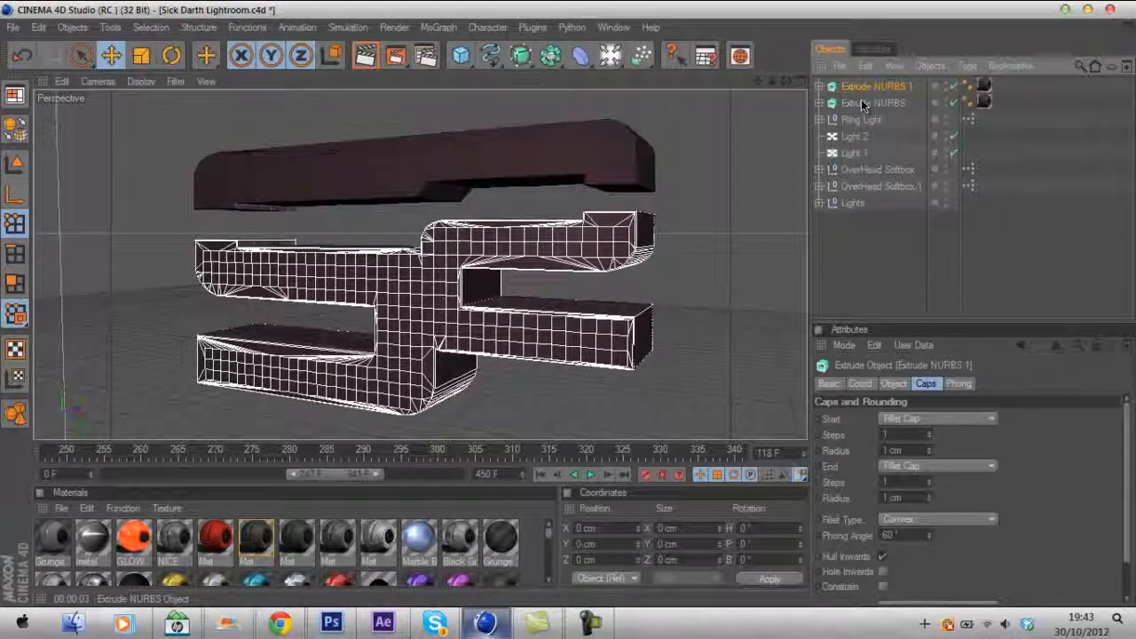
click(533, 27)
mouse_move(557, 88)
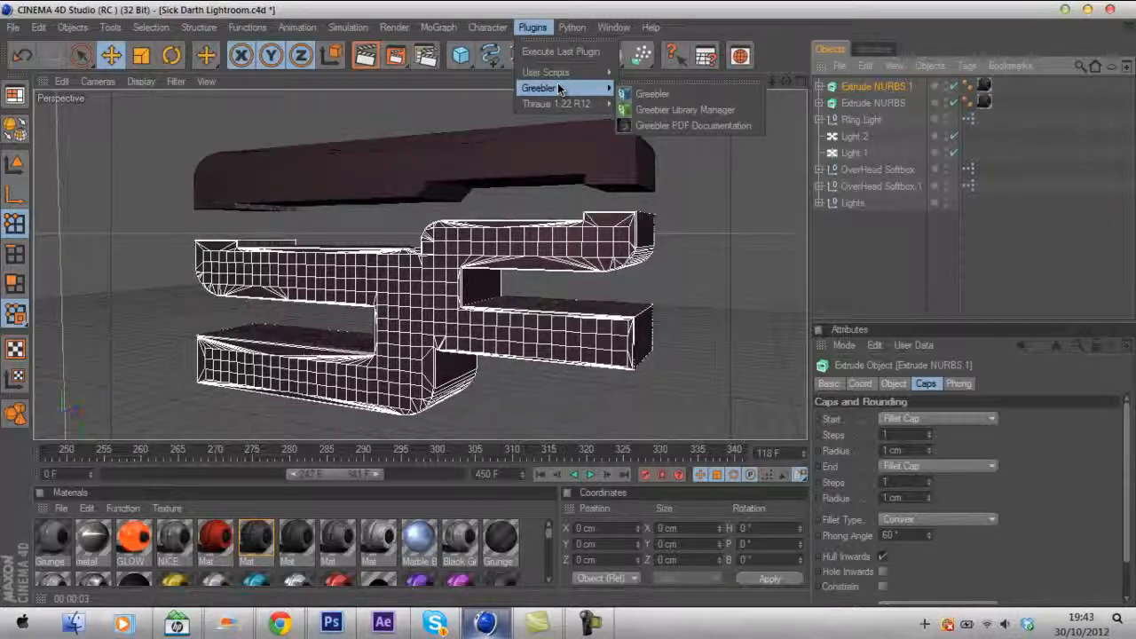
click(991, 261)
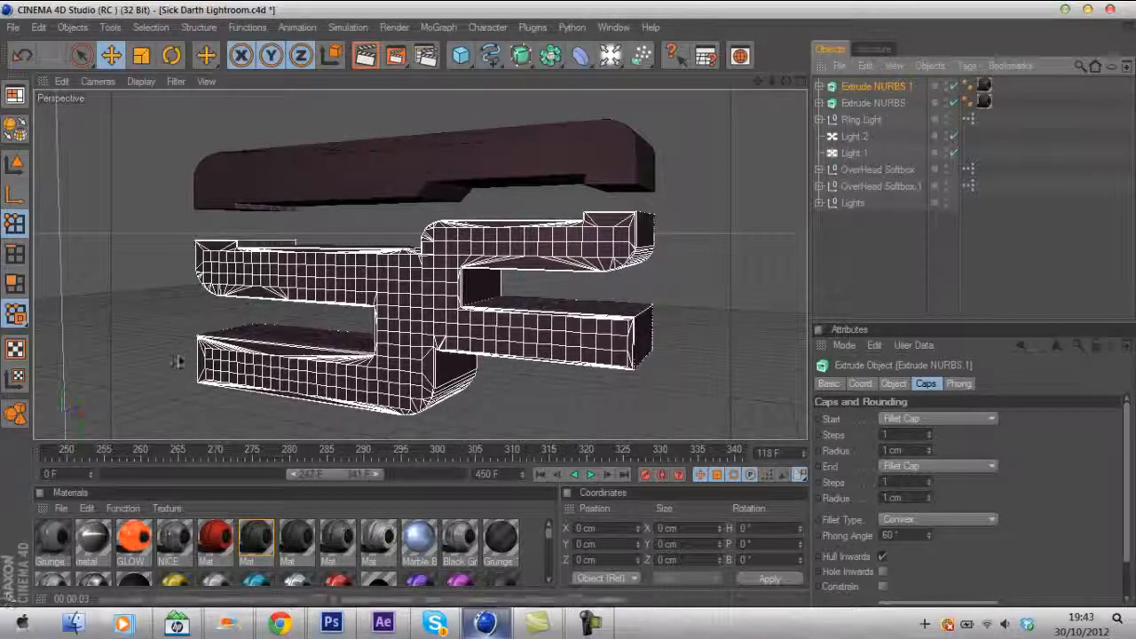
click(1015, 260)
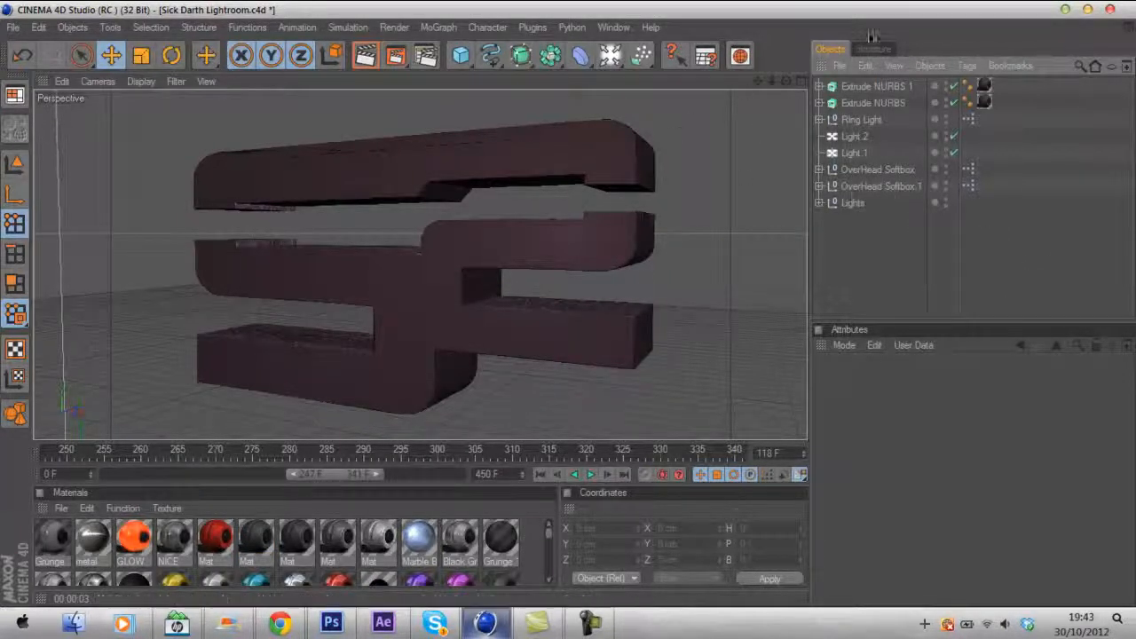
- Add a Greebler object and nest both Extrude NURBS objects inside it
mouse_move(563, 317)
alt+mouse_down()
mouse_move(632, 262)
mouse_move(571, 310)
alt+mouse_up()
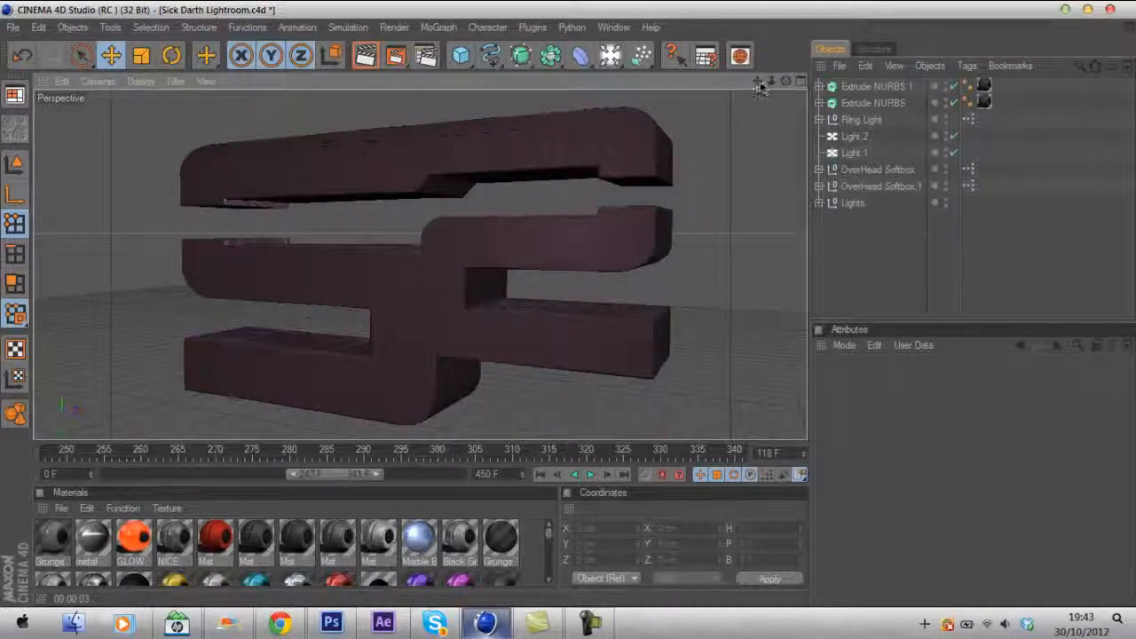
drag(759, 82, 568, 304)
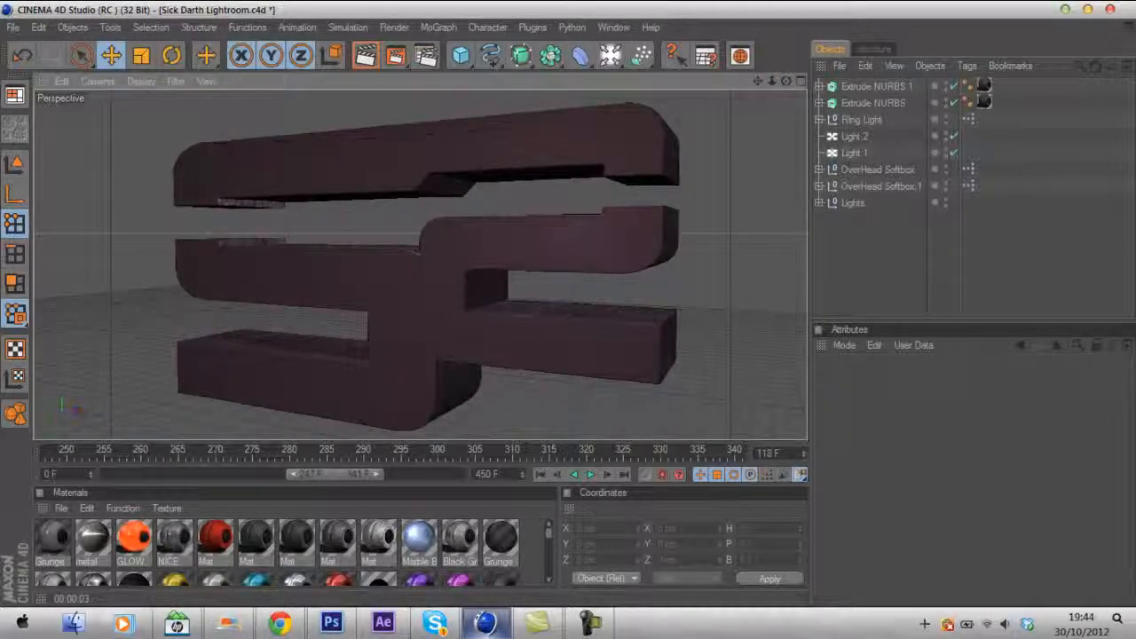
click(867, 86)
drag(866, 86, 875, 111)
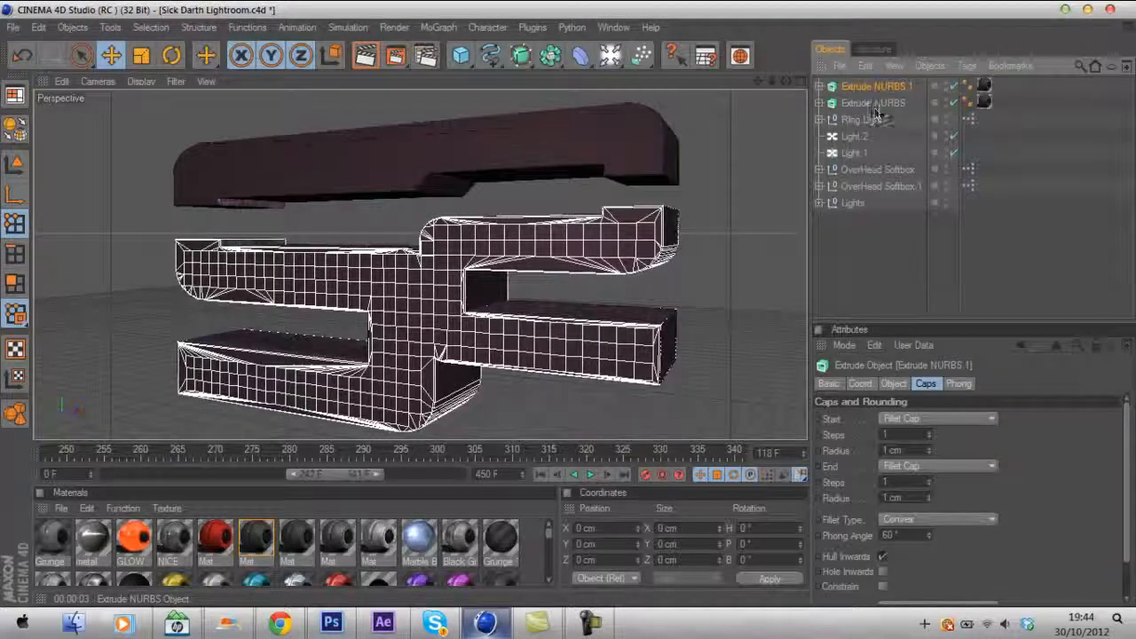
click(1022, 212)
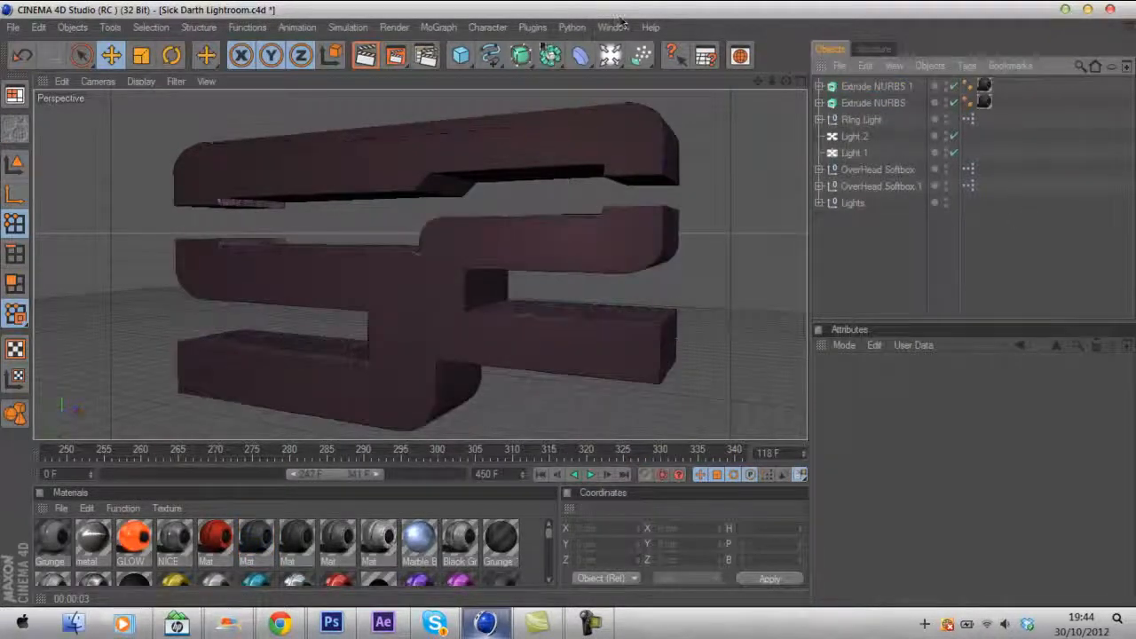
click(533, 26)
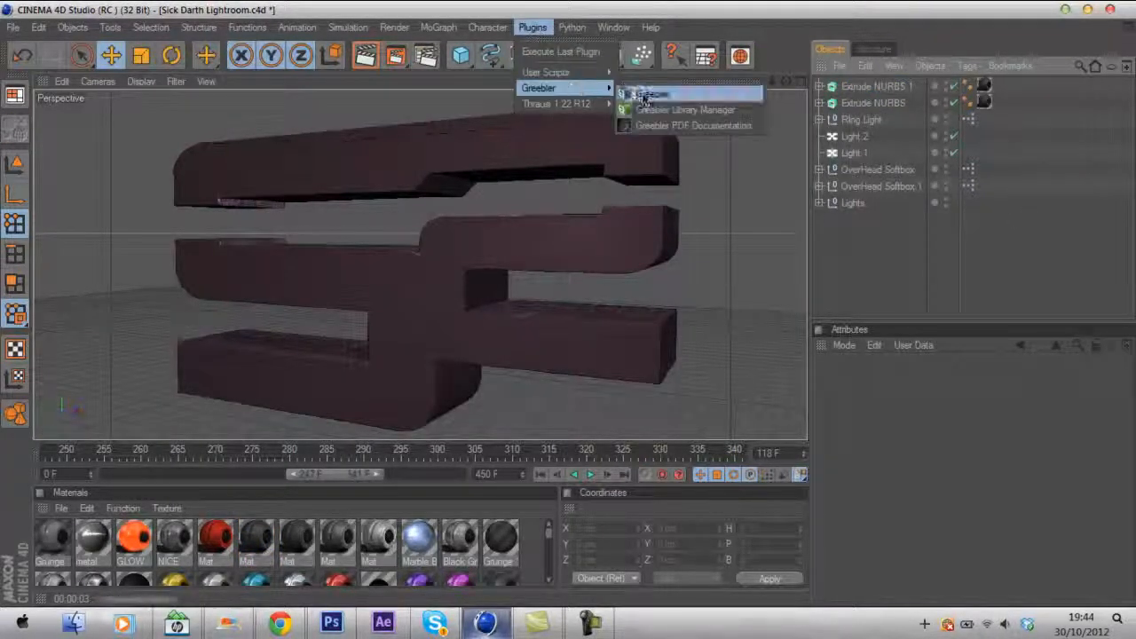
click(661, 91)
click(873, 103)
ctrl+click(873, 119)
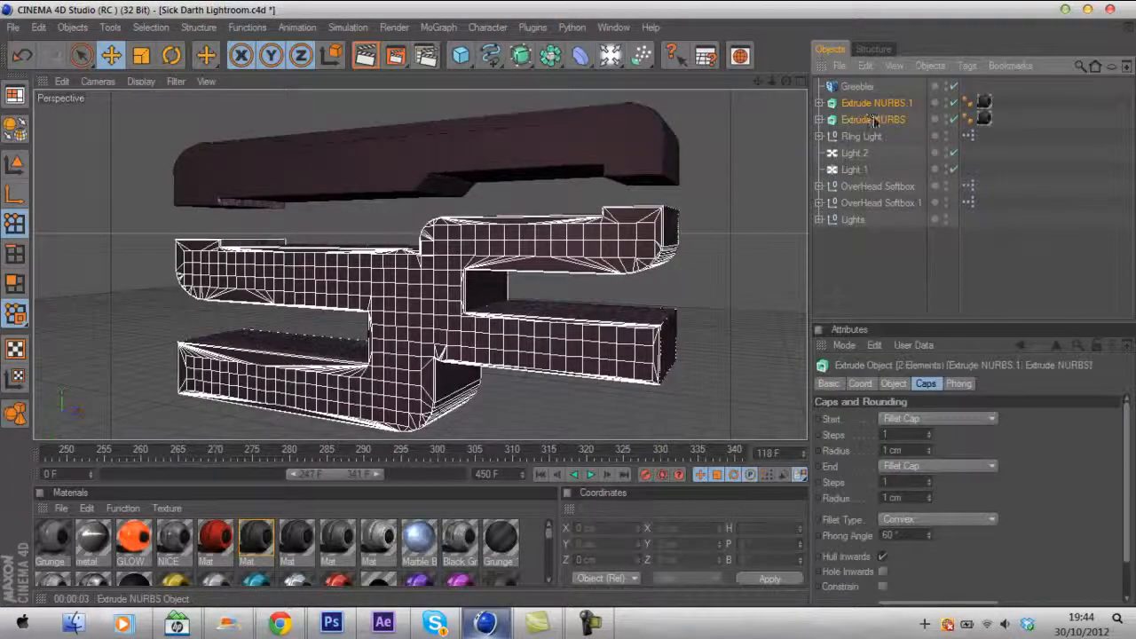
drag(897, 121, 856, 87)
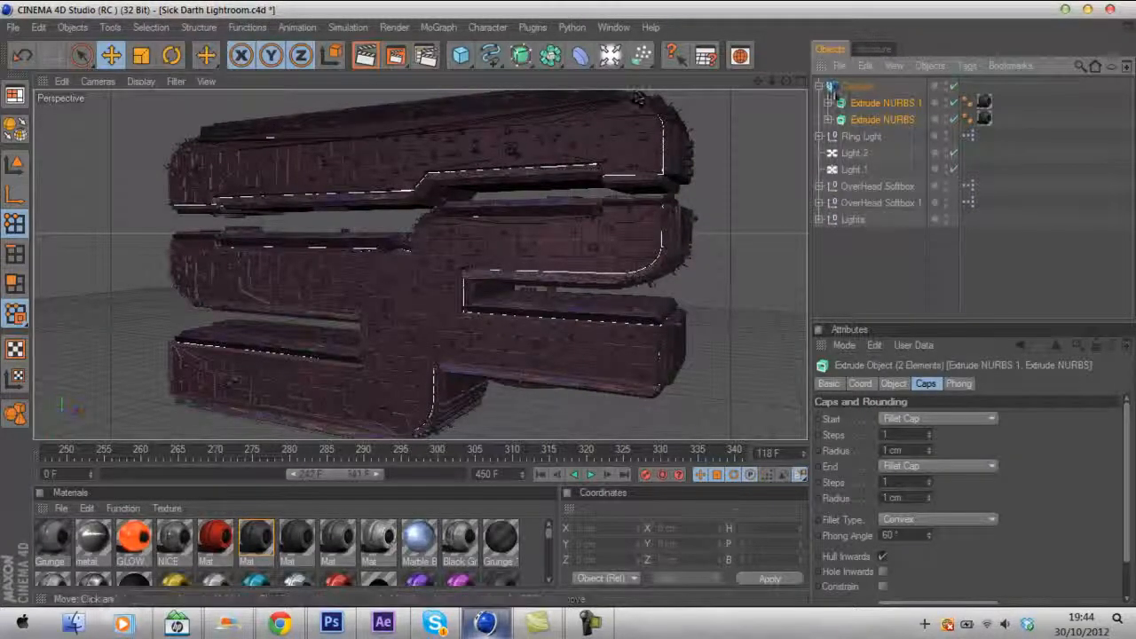
- Set the Greebler object's random seed to 1408
drag(772, 82, 566, 304)
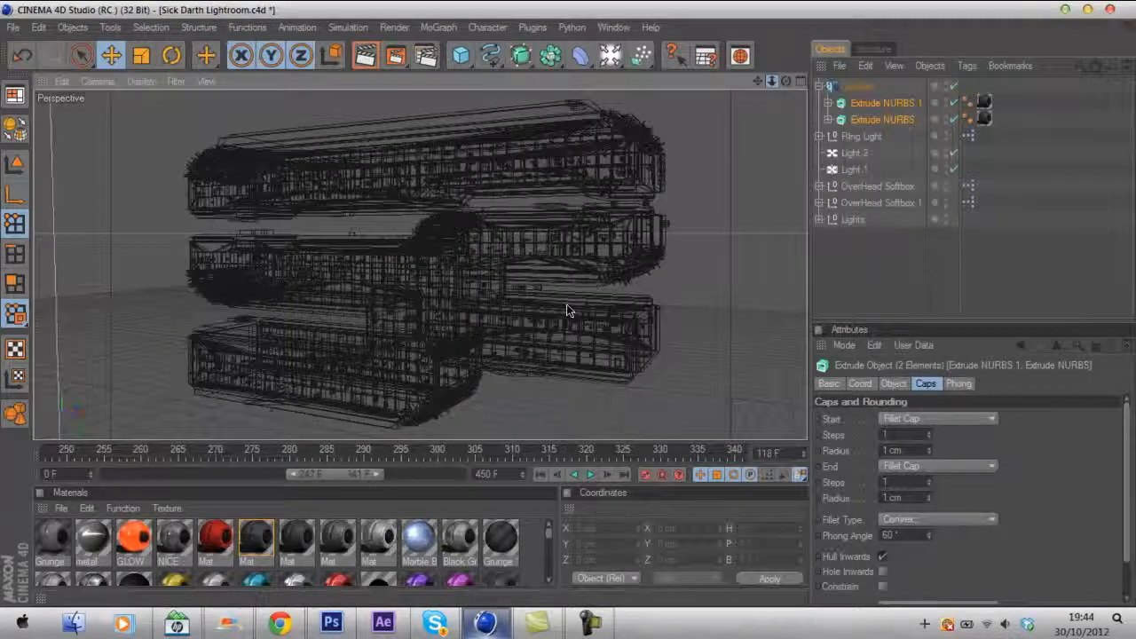
click(858, 88)
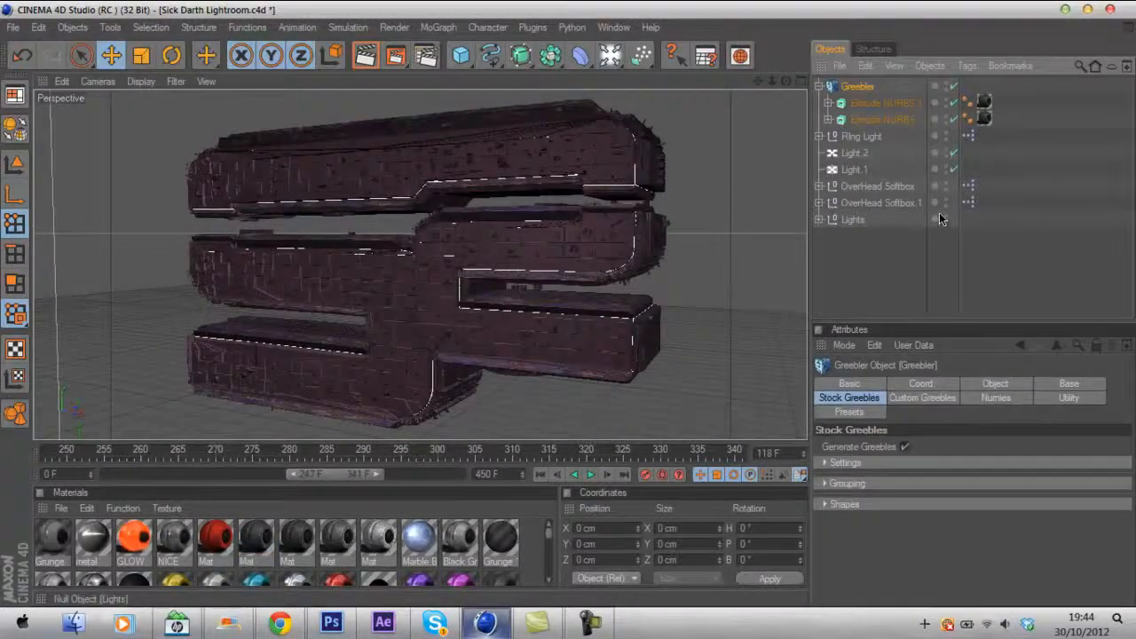
click(985, 384)
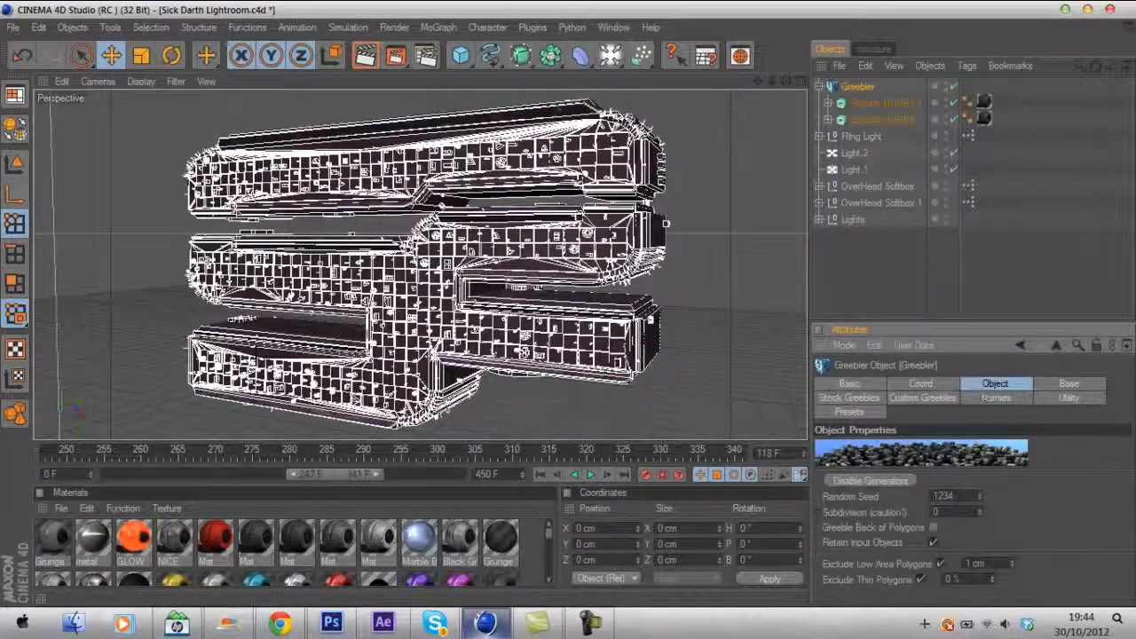
double_click(968, 496)
text(1)
key(Return)
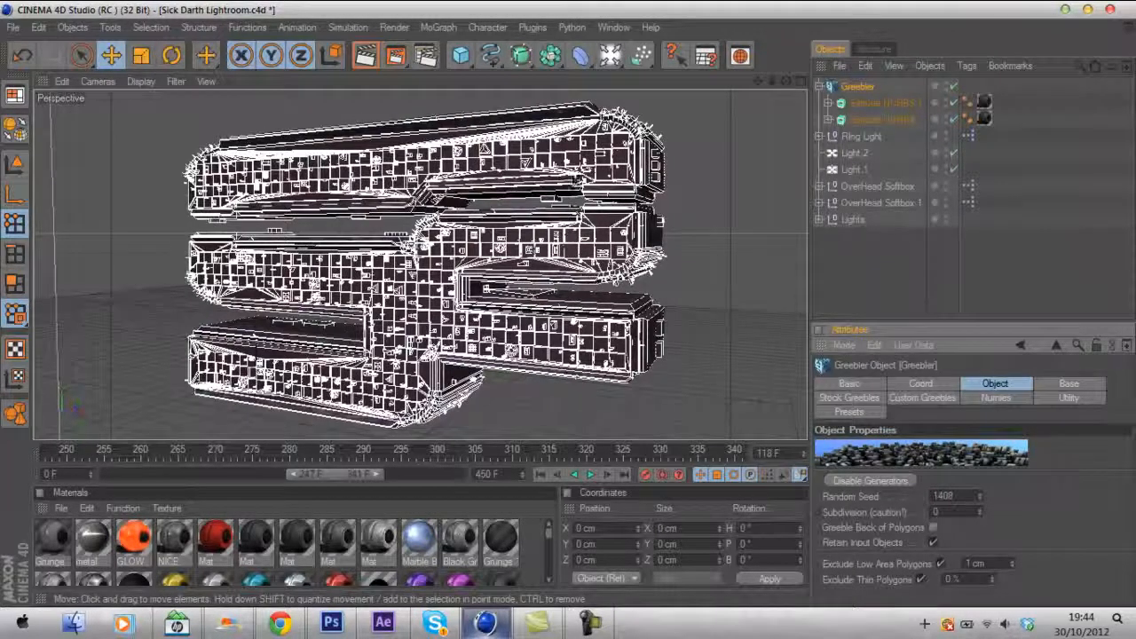
key(ctrl+z)
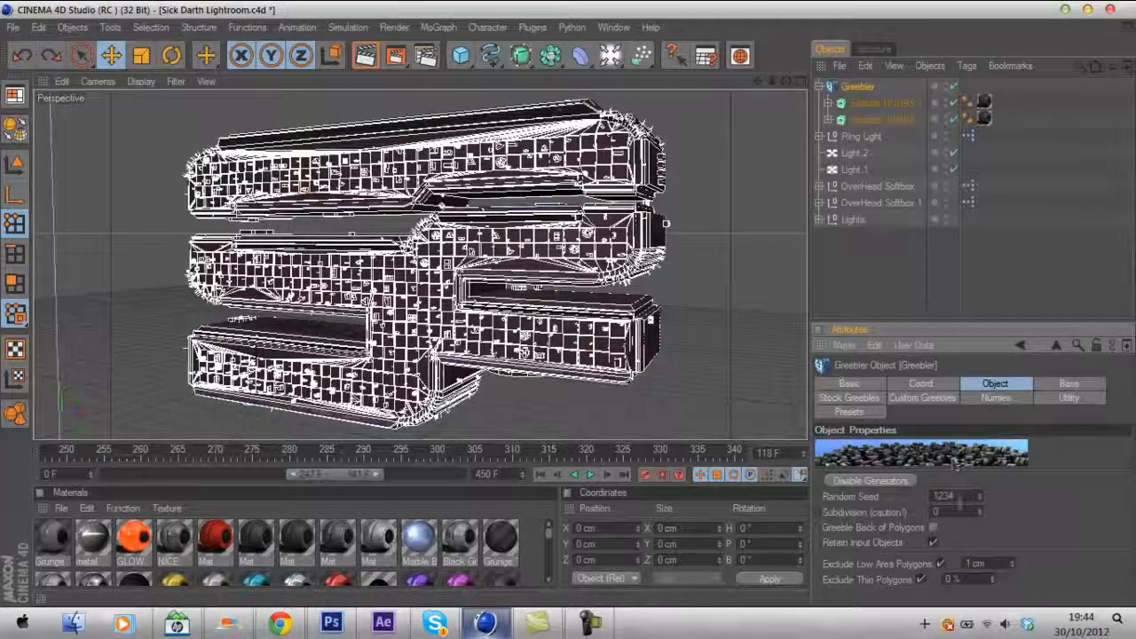
drag(968, 496, 884, 497)
text(1408)
key(Return)
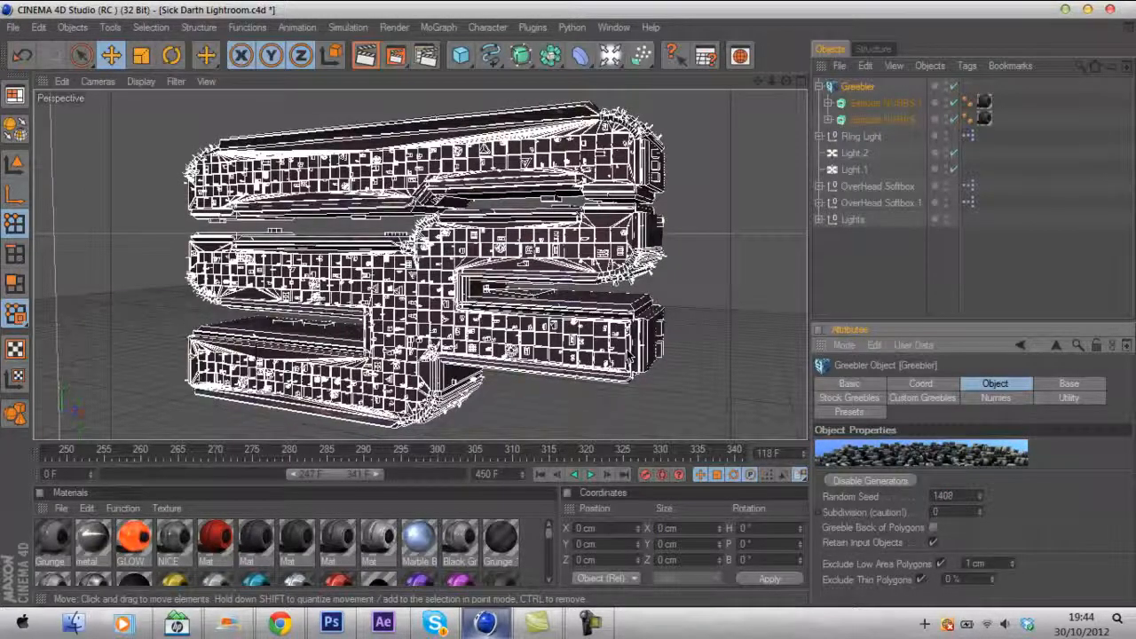
- Set the Greebler base height to 1 cm minimum and 5 cm maximum, and bevel to 0% minimum and 1% maximum
click(1069, 383)
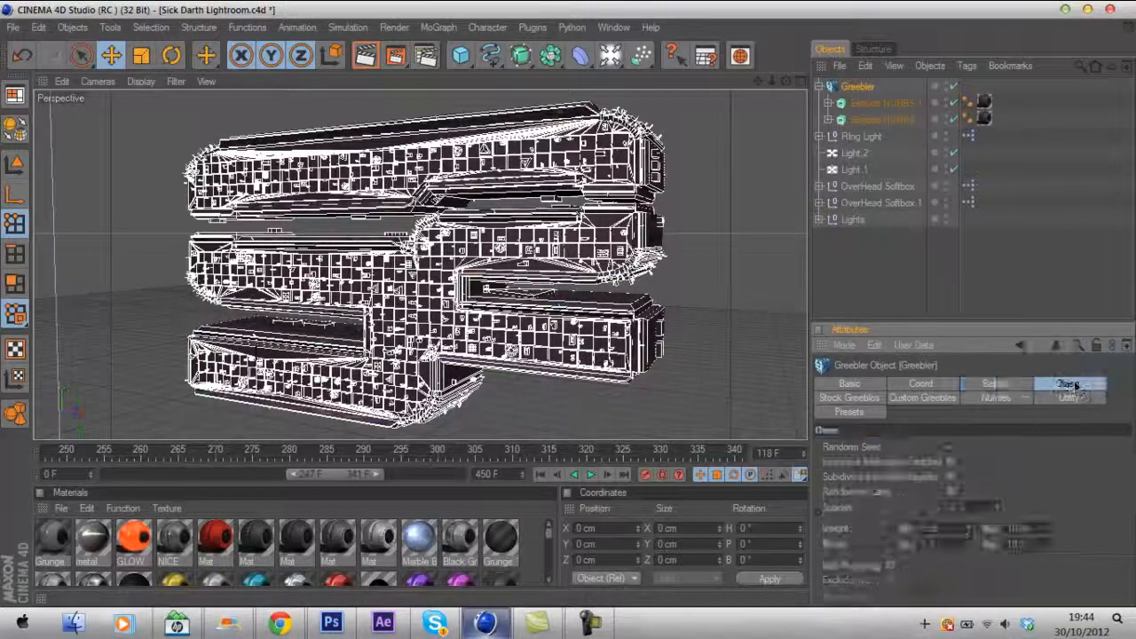
click(1041, 528)
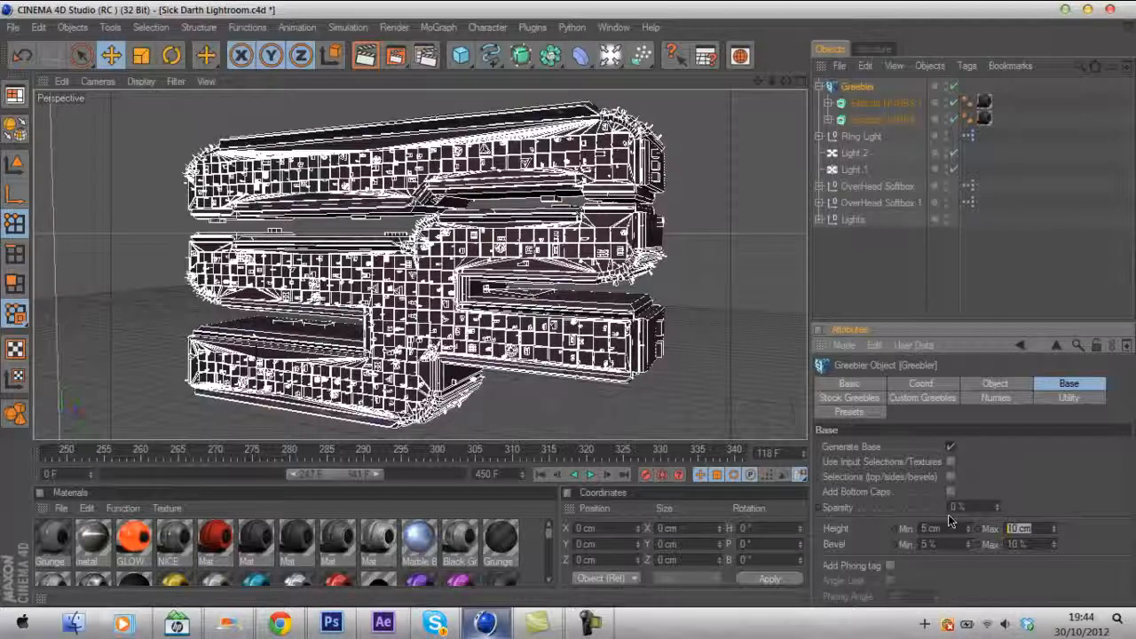
text(5)
key(Return)
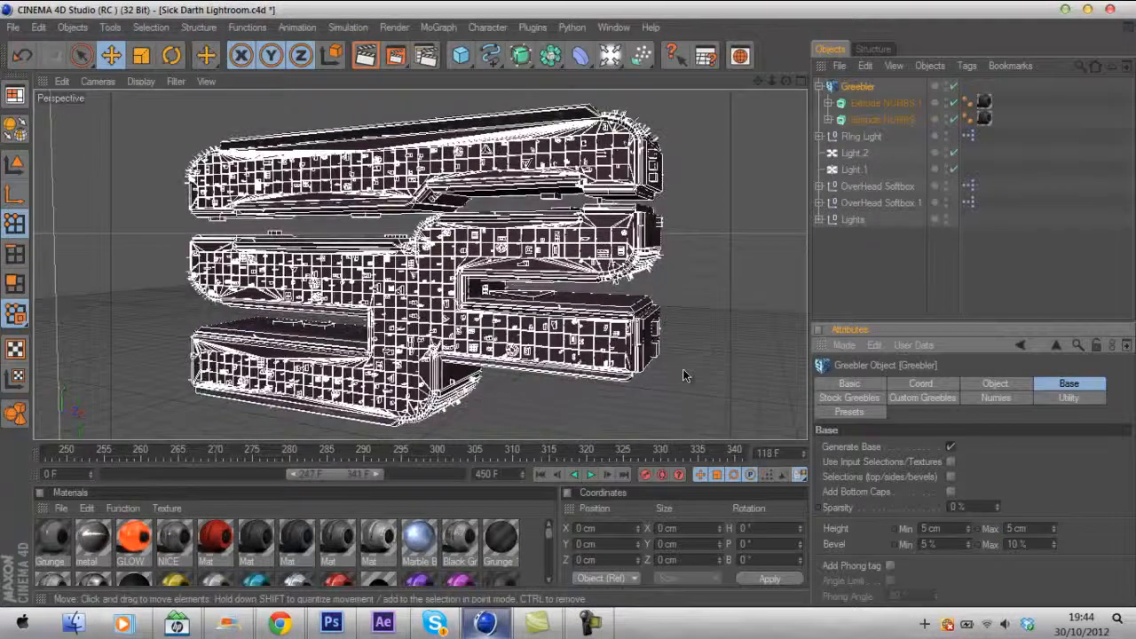
drag(1031, 546, 975, 546)
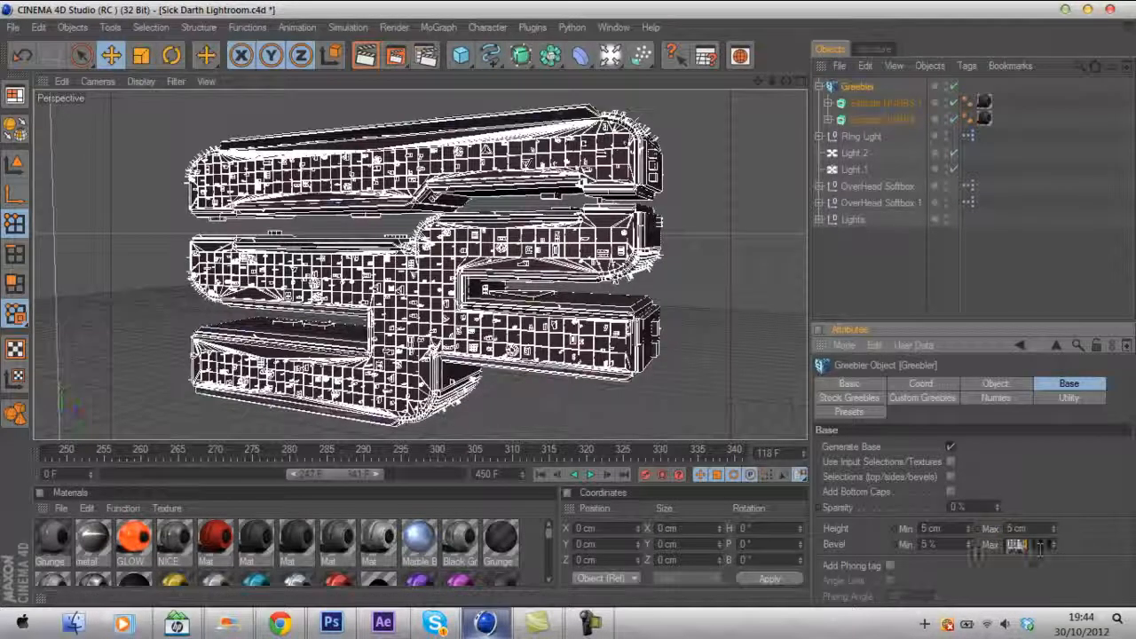
text(1)
key(Return)
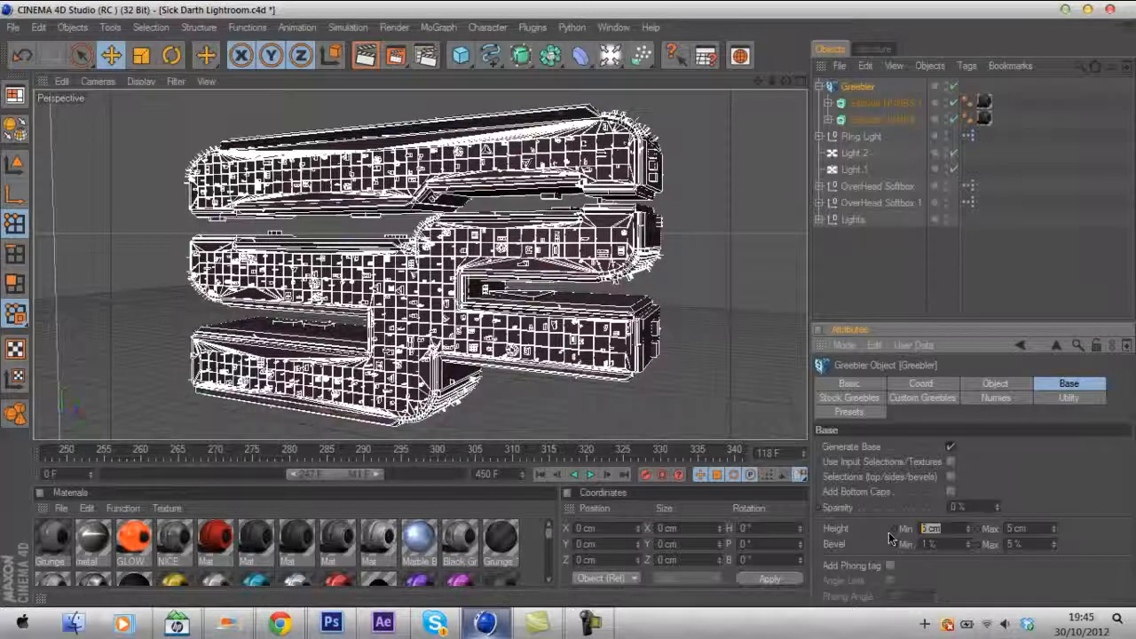
drag(938, 544, 852, 536)
text(0)
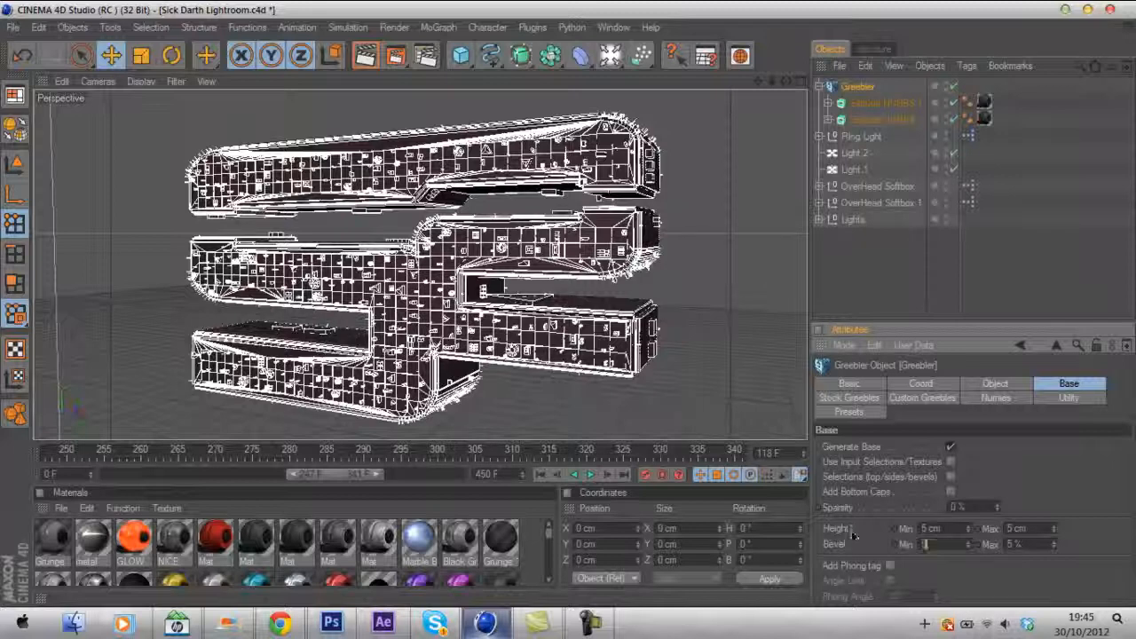
key(Return)
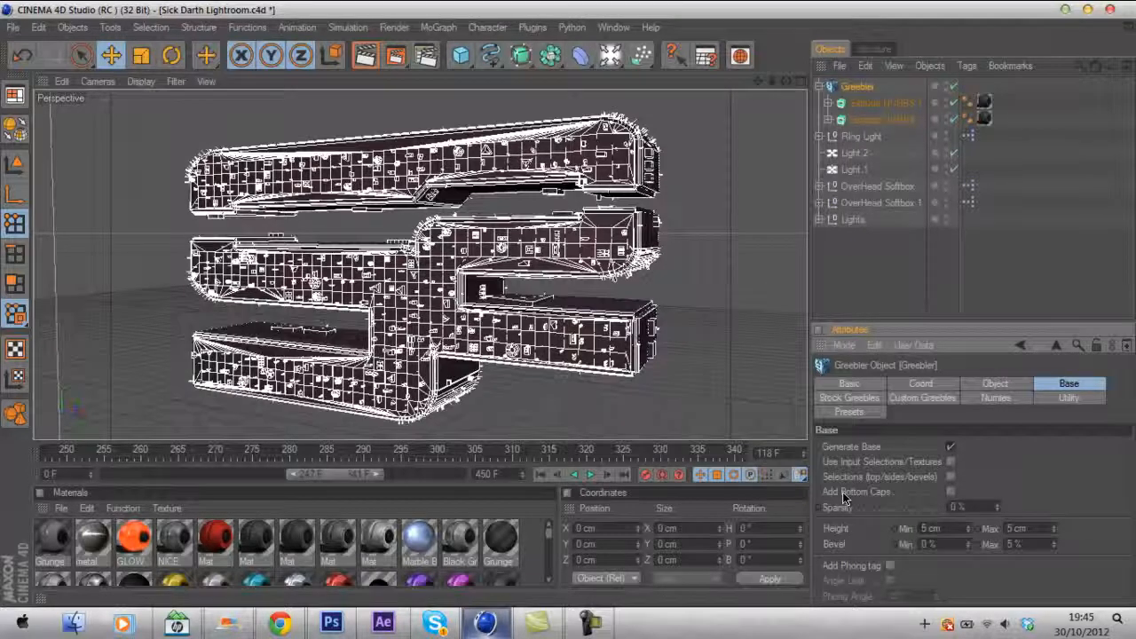
drag(1043, 546, 870, 536)
text(1)
key(Return)
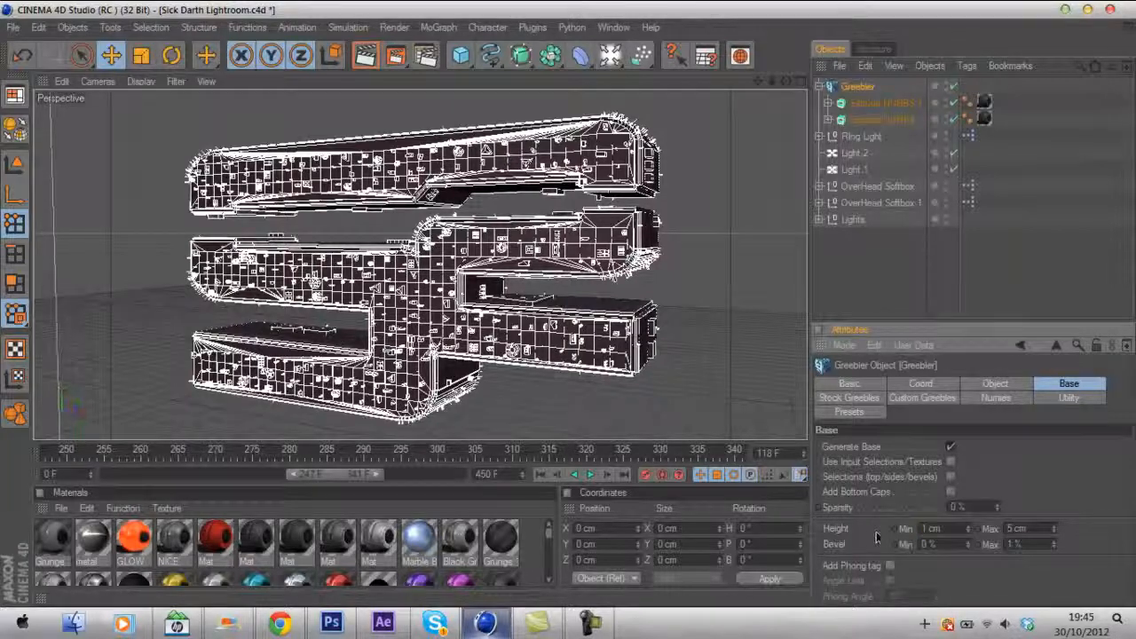
- Turn stock greebles off and back on to compare the logo with and without them
click(1006, 263)
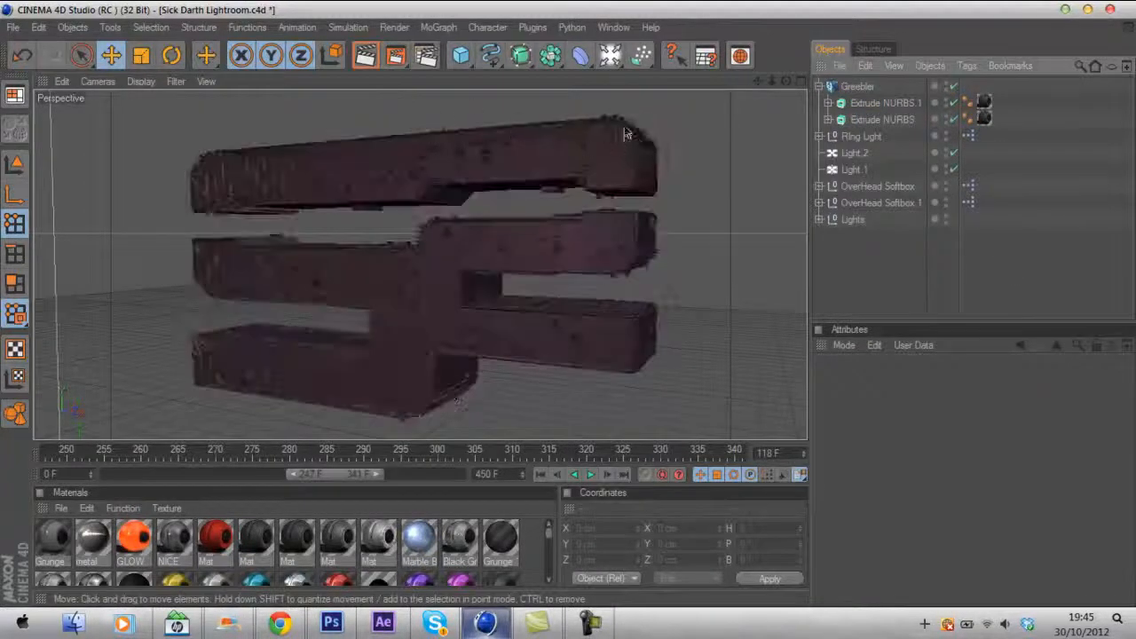
click(857, 87)
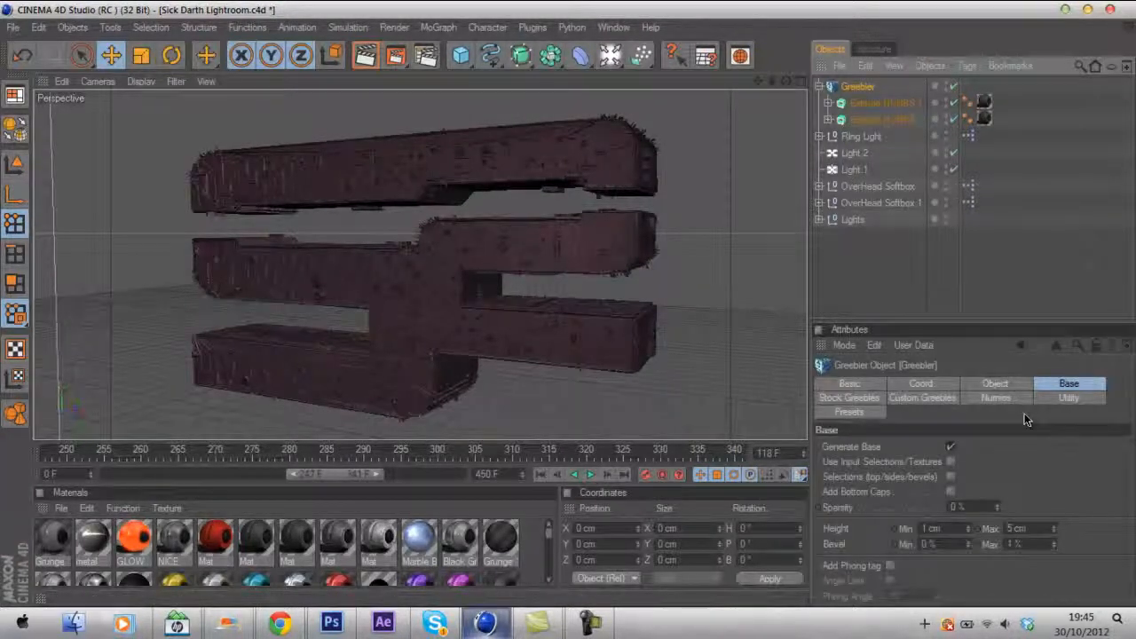
click(849, 398)
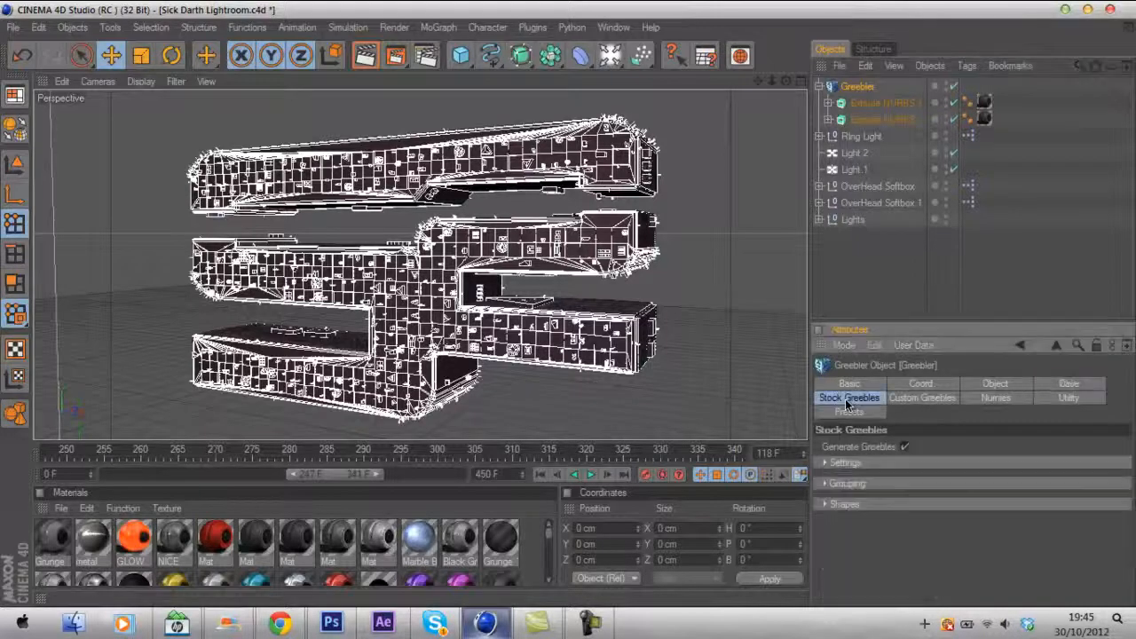
click(904, 448)
click(997, 292)
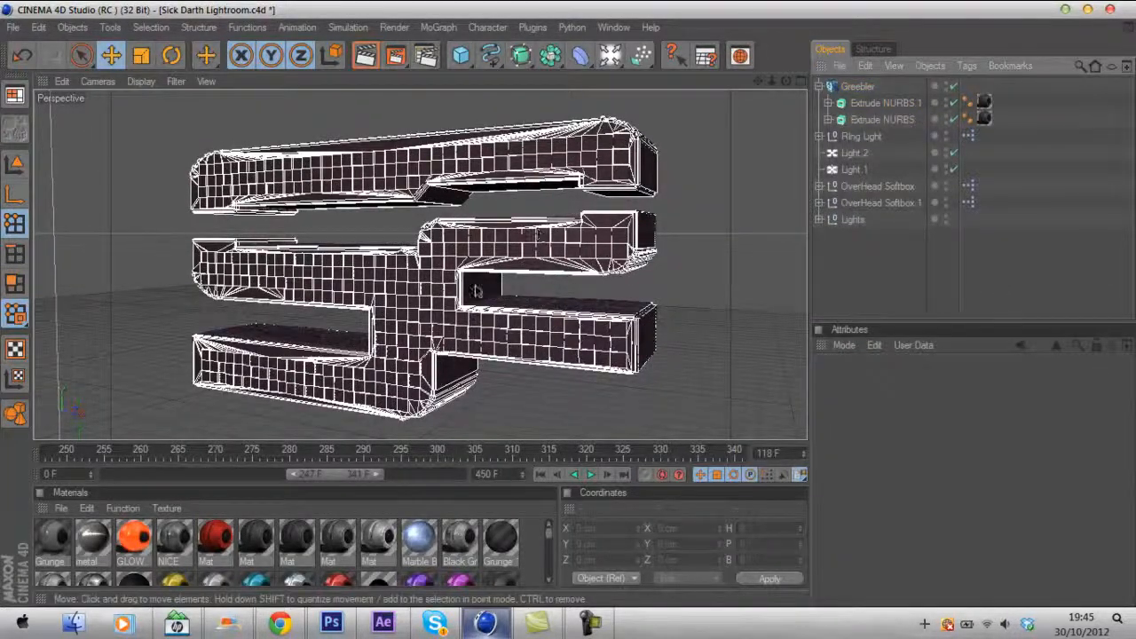
click(856, 86)
click(904, 447)
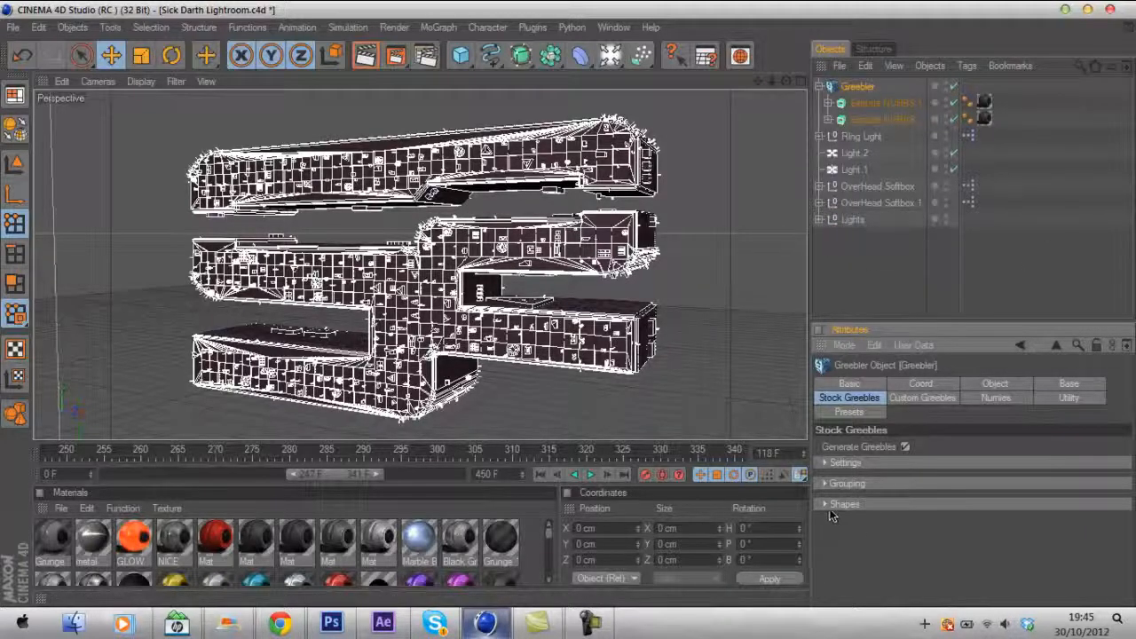
- Enable Add Bottom Caps and Relax Positioning in the stock greeble settings
click(824, 463)
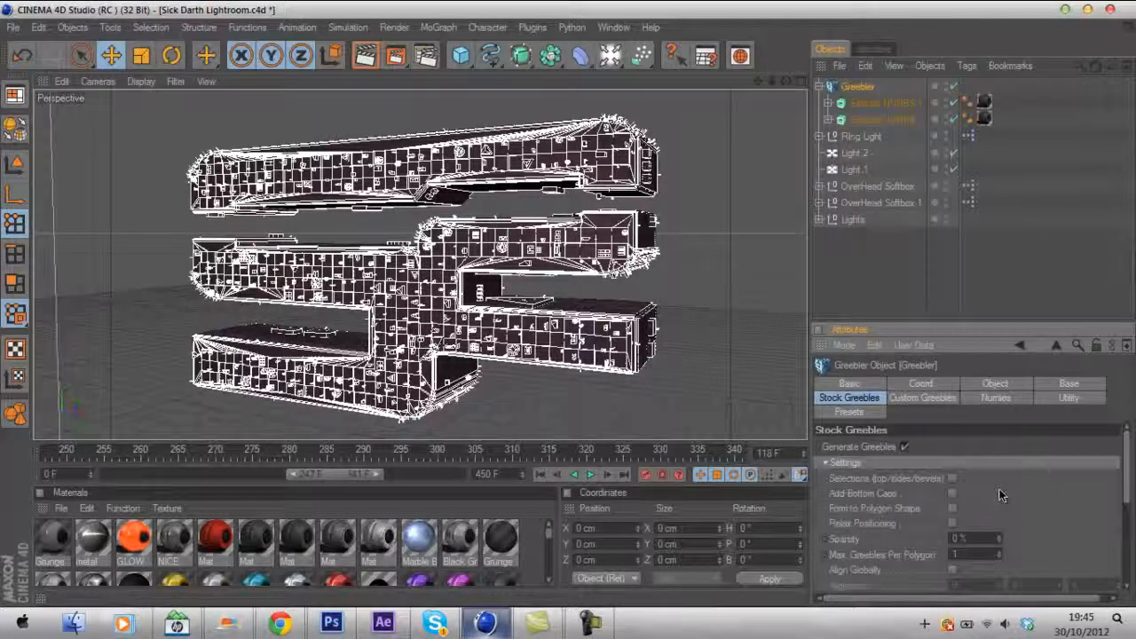
click(953, 494)
click(953, 526)
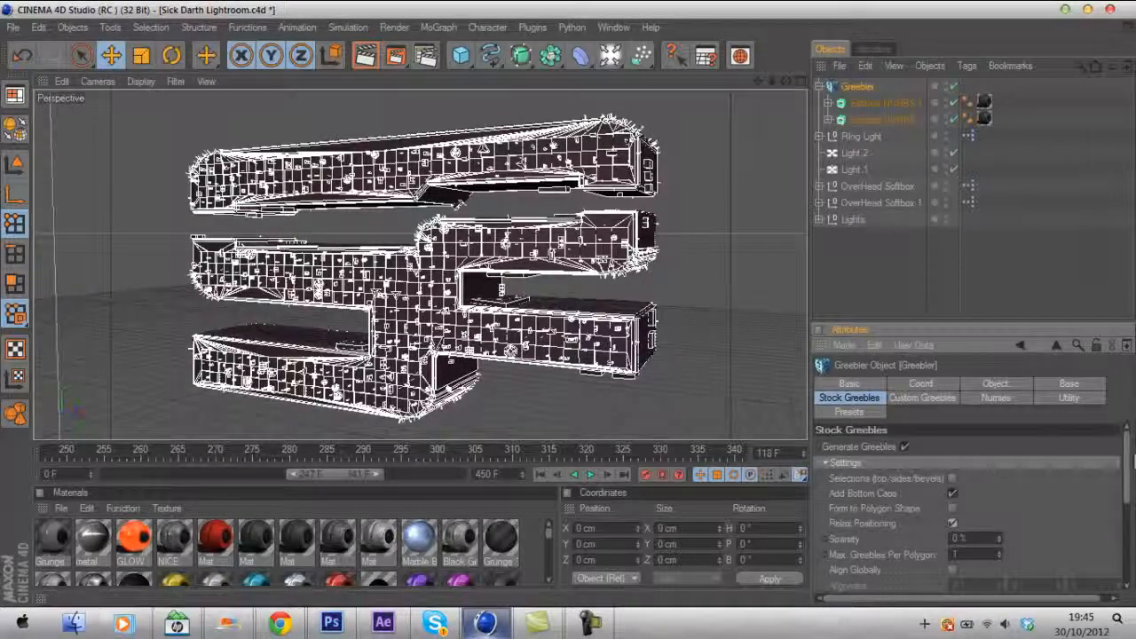
- Set the stock greebles' maximum length to 60% and maximum width to 40%
drag(1133, 460, 1128, 552)
double_click(1056, 503)
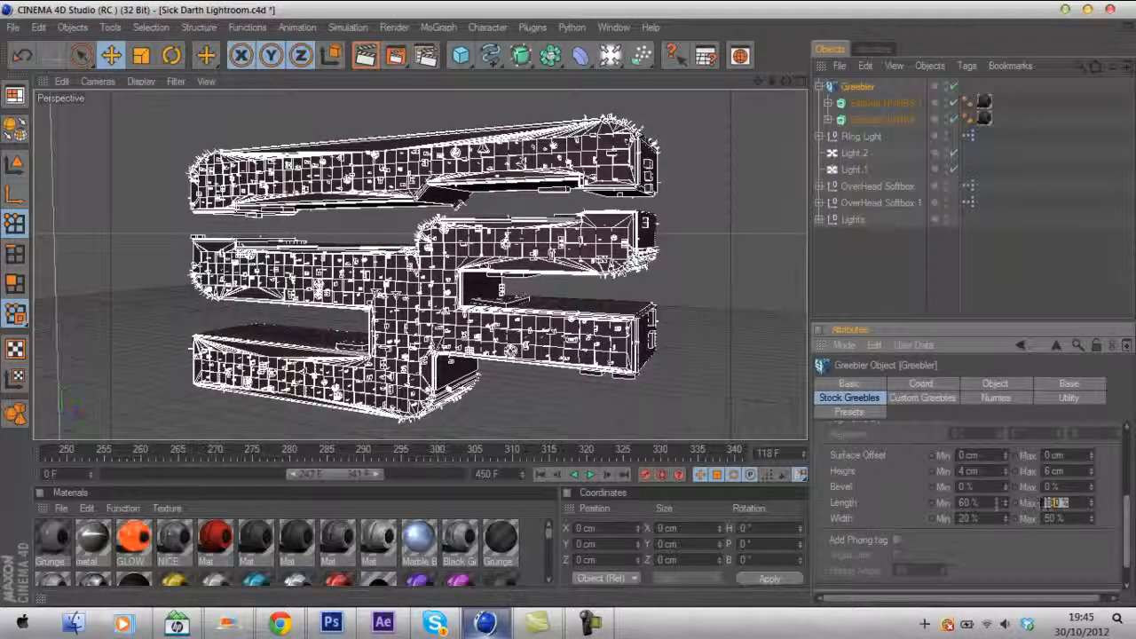
text(60)
key(Return)
double_click(1065, 518)
text(40)
key(Return)
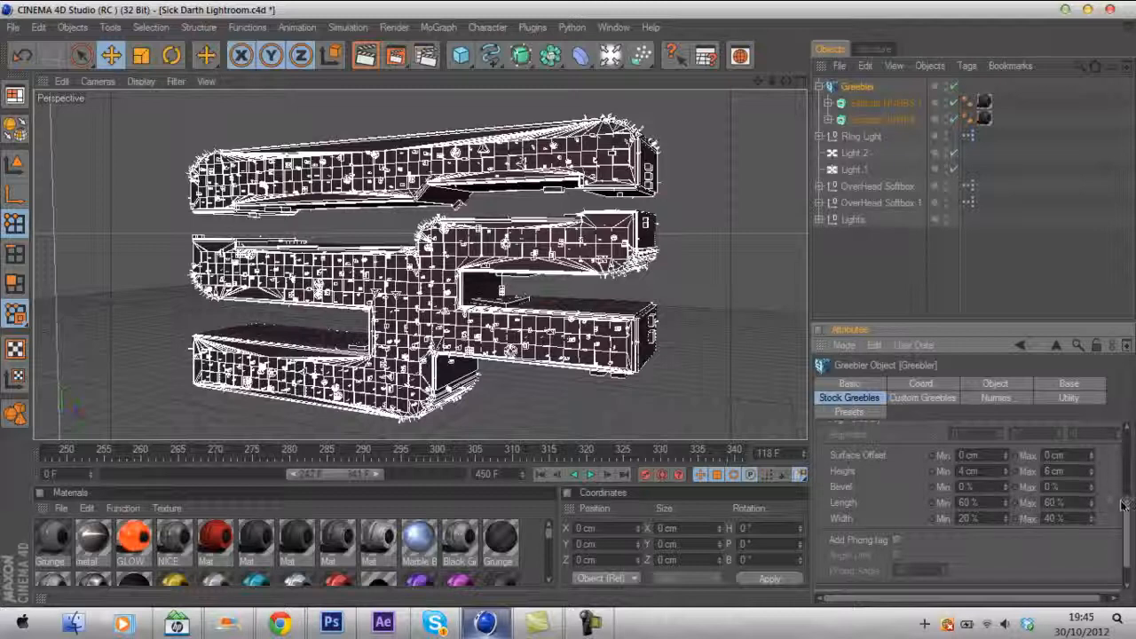
scroll(948, 470, up, 8)
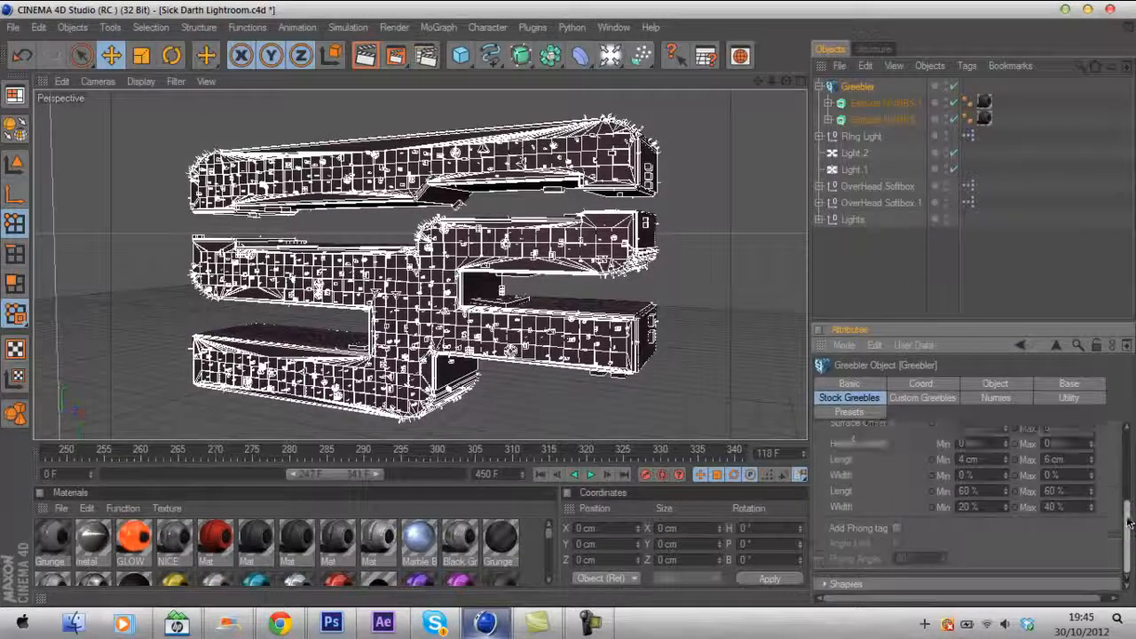
- Browse the stock greeble Shapes section to review the available greeble shapes and frequencies
click(836, 463)
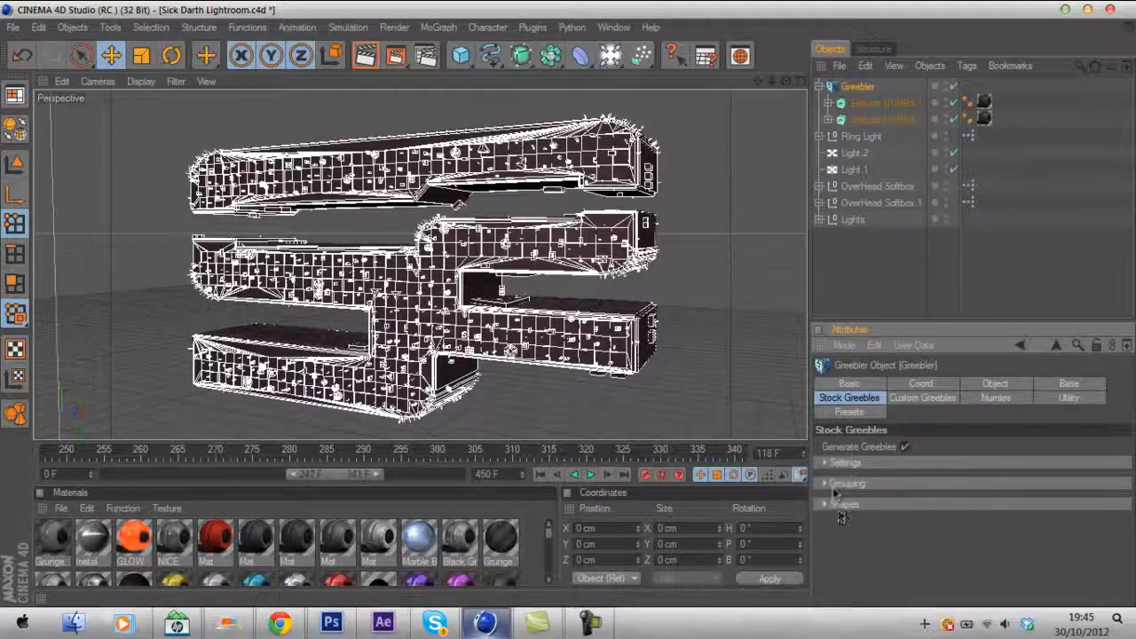
click(824, 504)
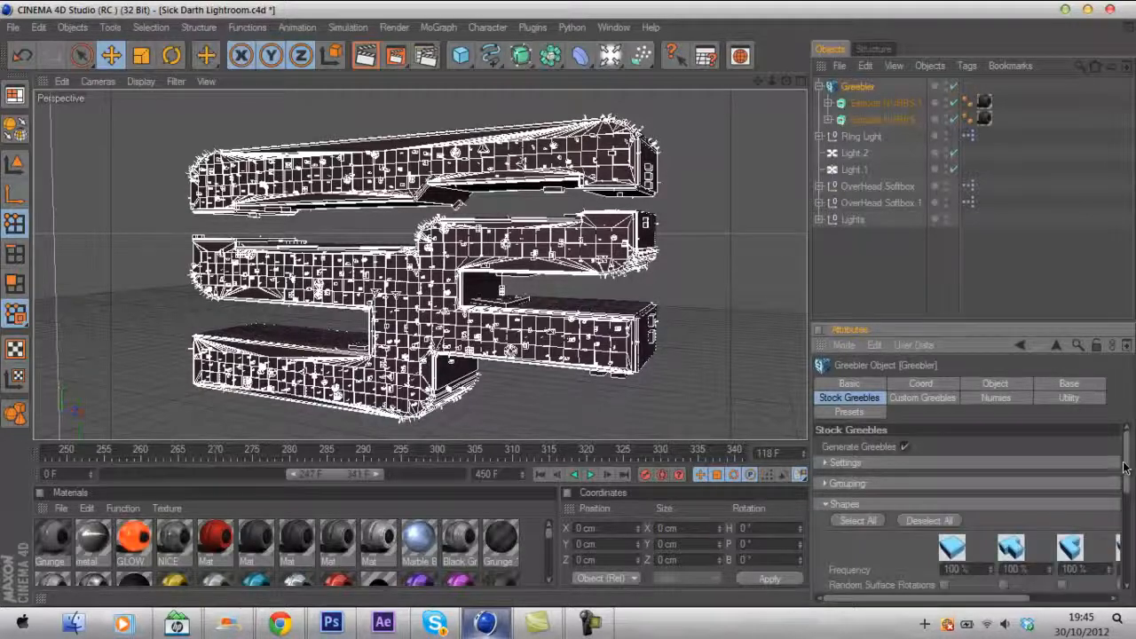
scroll(1124, 468, down, 10)
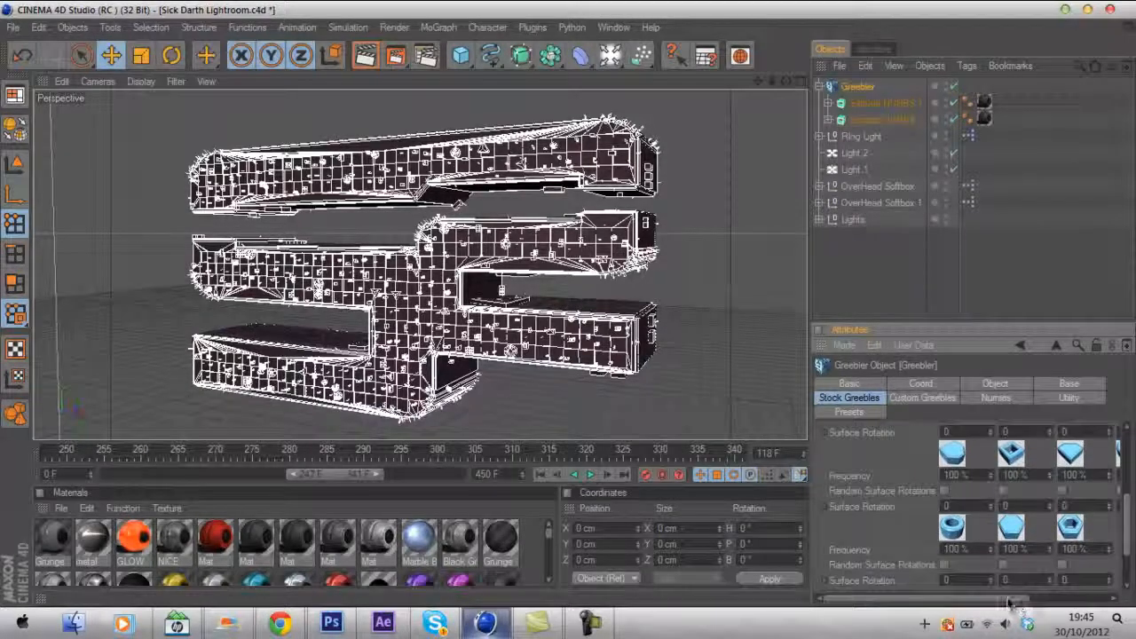
drag(1008, 602, 1046, 603)
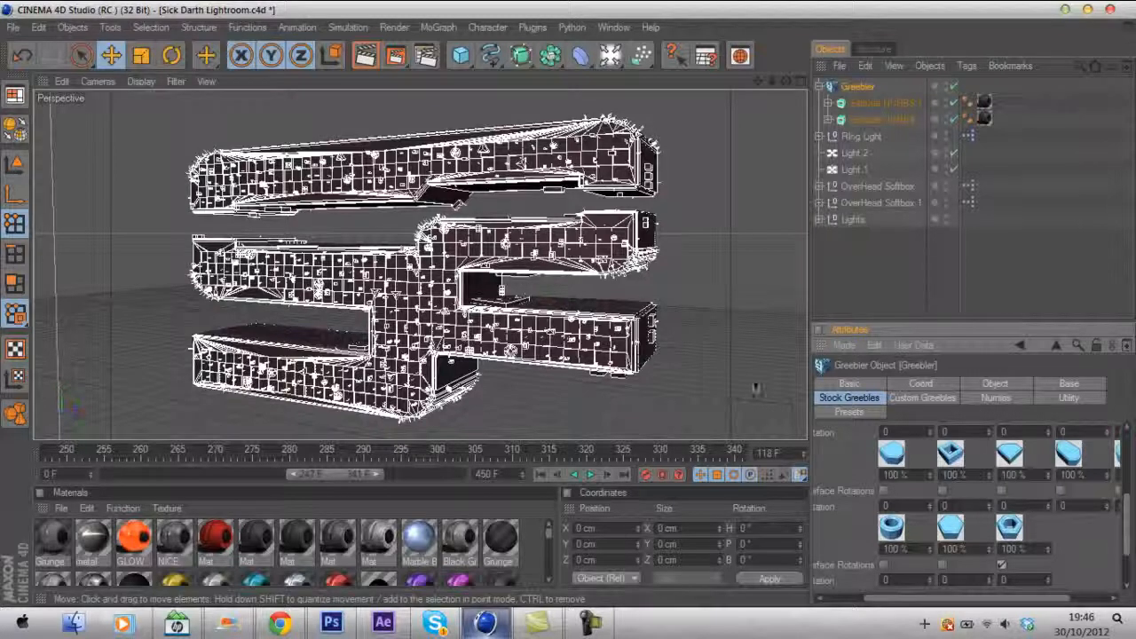
drag(1125, 513, 1126, 457)
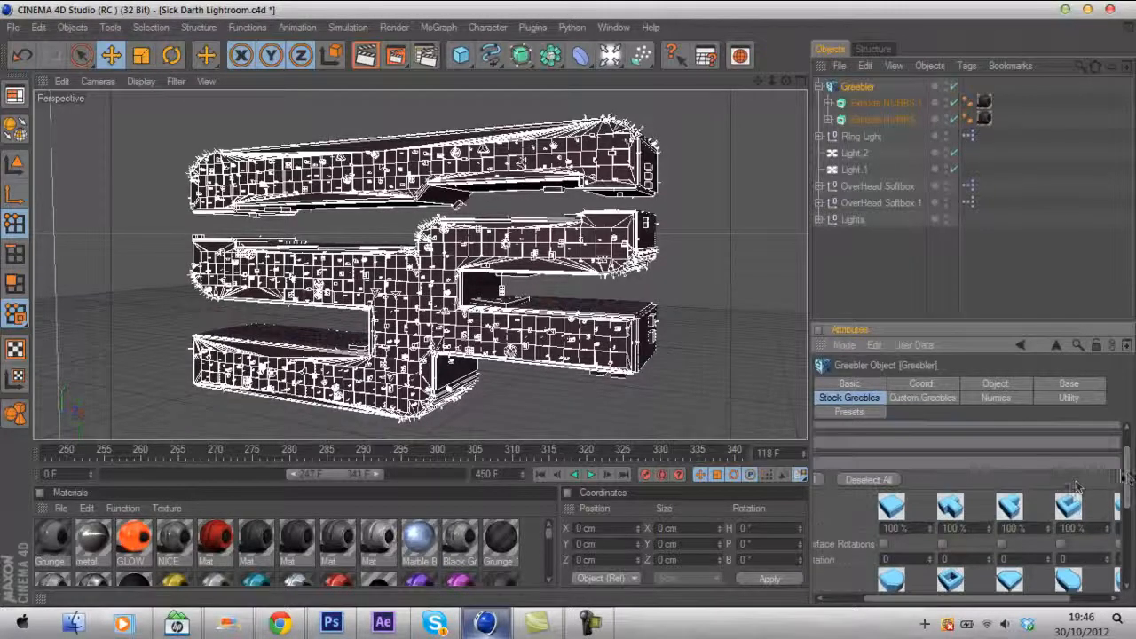
click(826, 465)
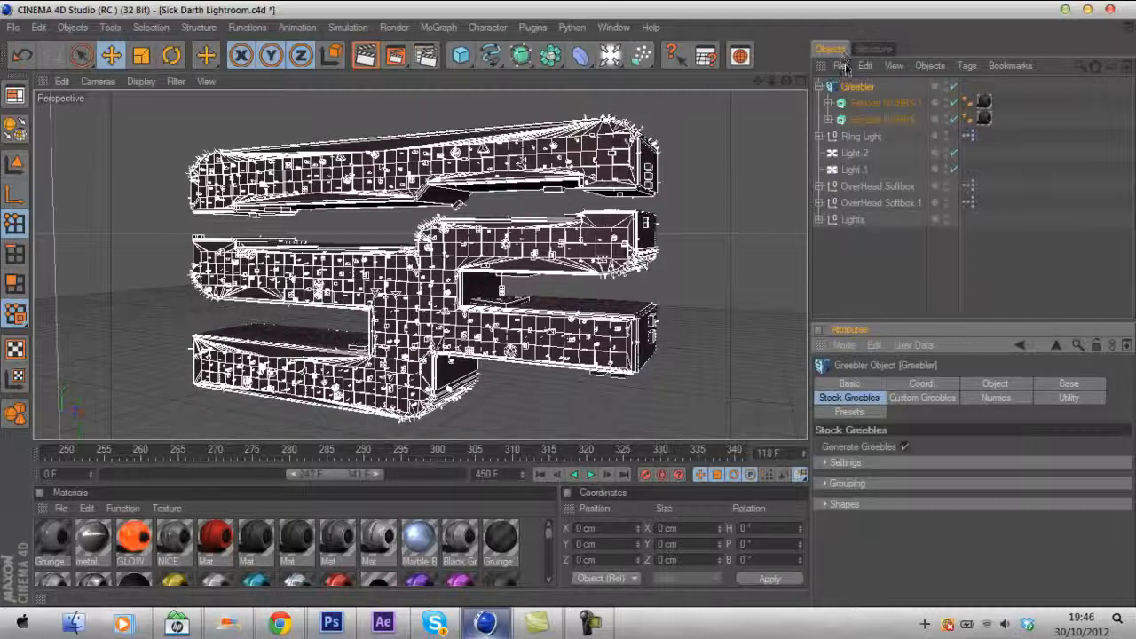
- Raise the Greebler base maximum height to 9 cm
click(856, 89)
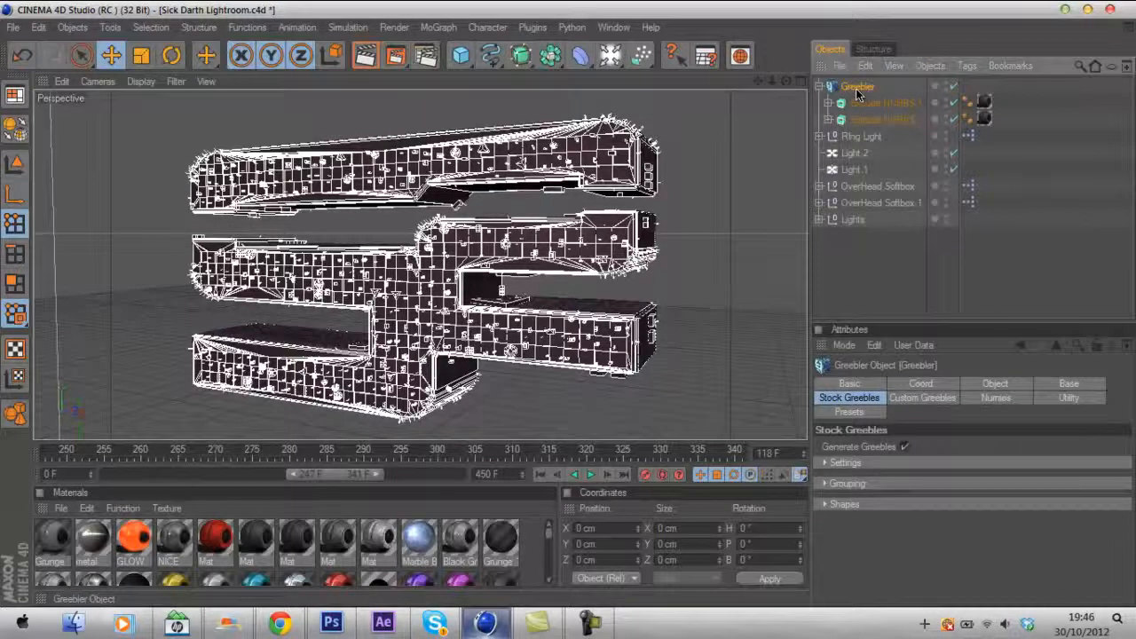
click(972, 274)
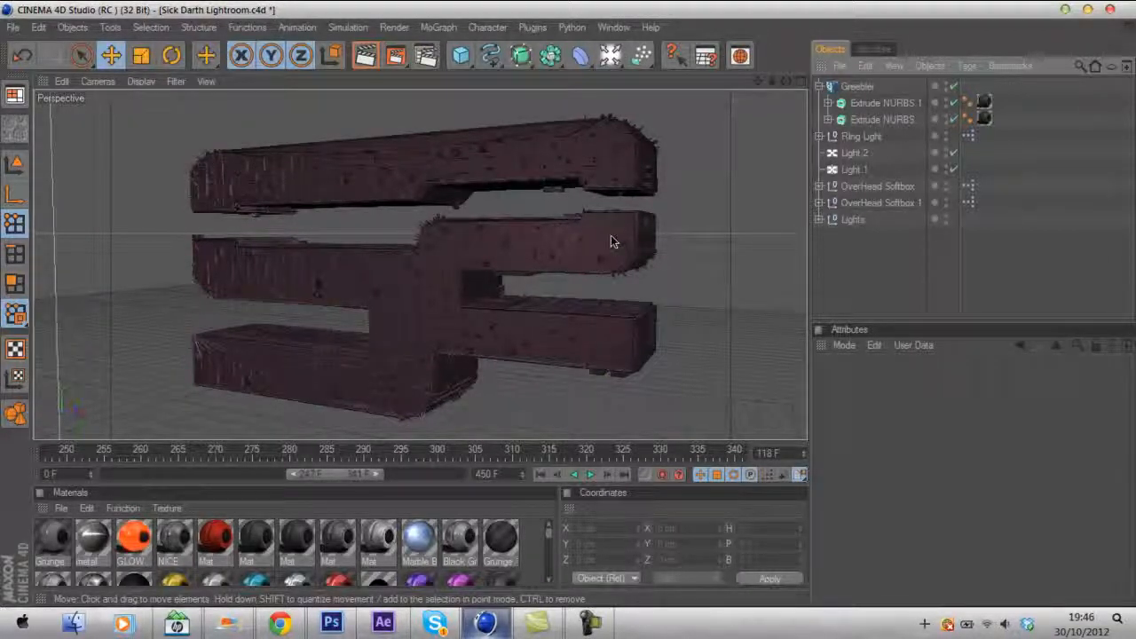
click(857, 86)
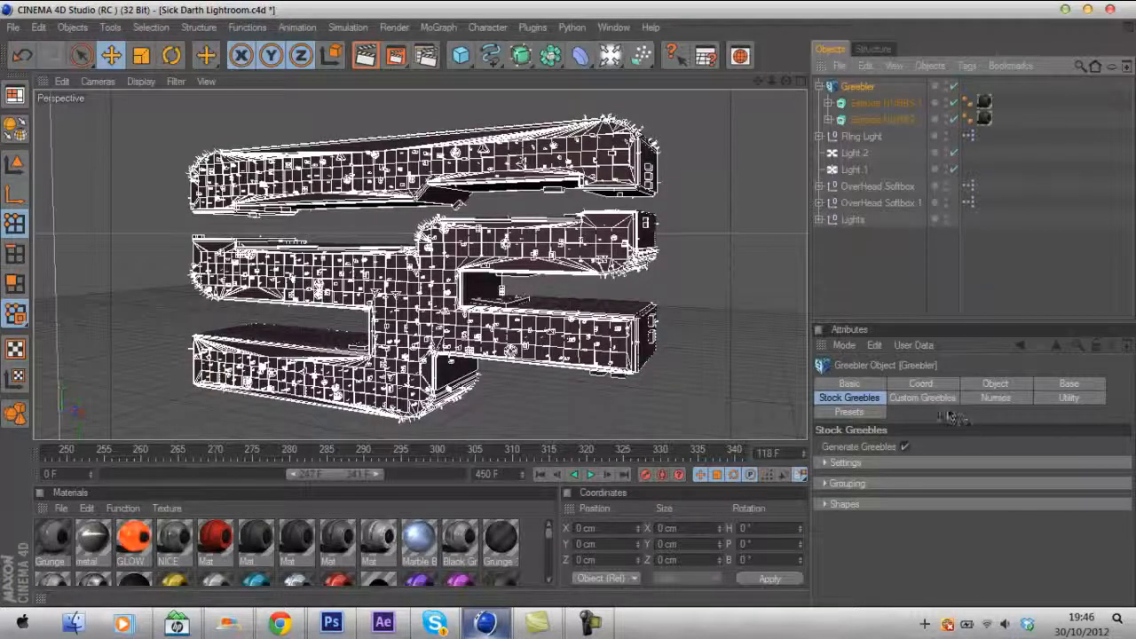
click(989, 386)
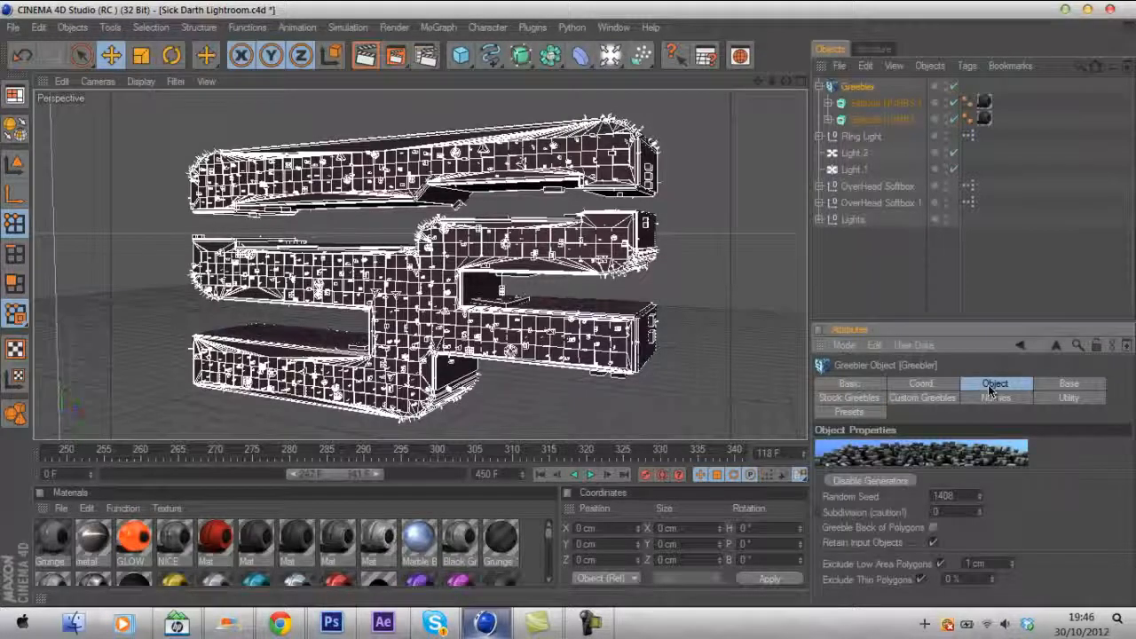
click(1068, 383)
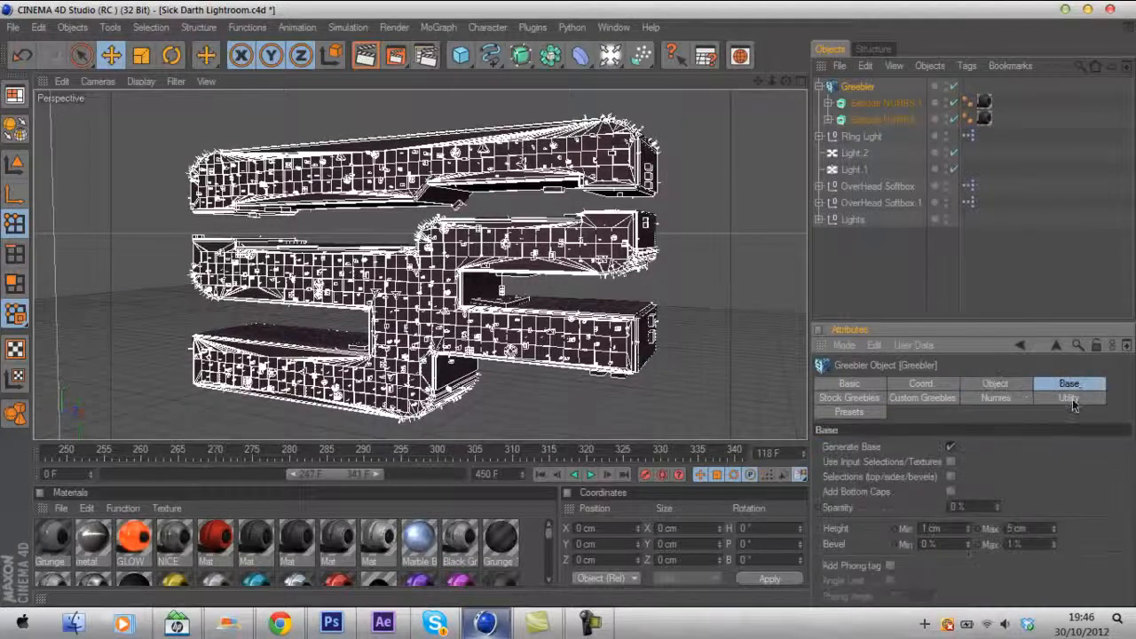
click(1054, 527)
drag(1059, 517, 1068, 516)
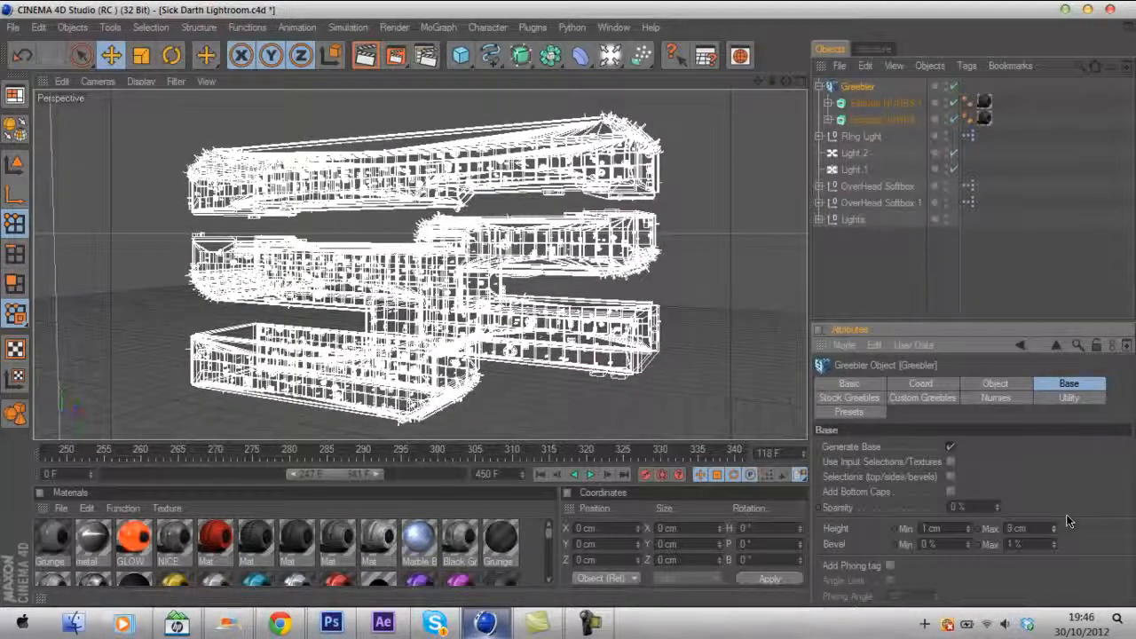
click(1018, 285)
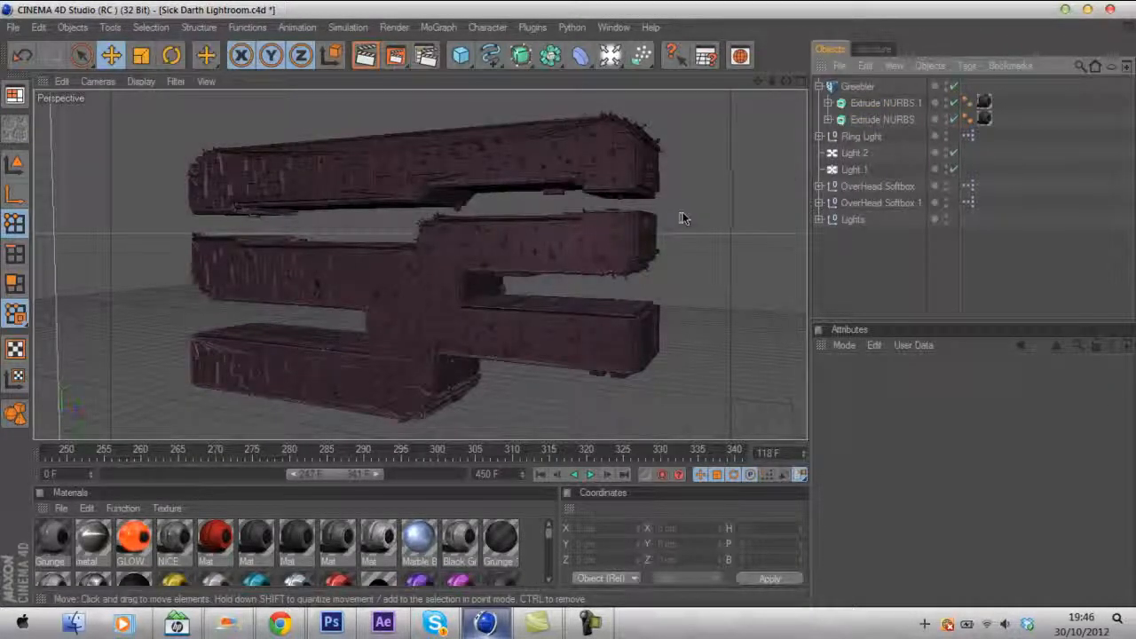
- Add an Explosion deformer and group it with the Greebler under a Null so it deforms the Greebler
click(819, 86)
click(858, 86)
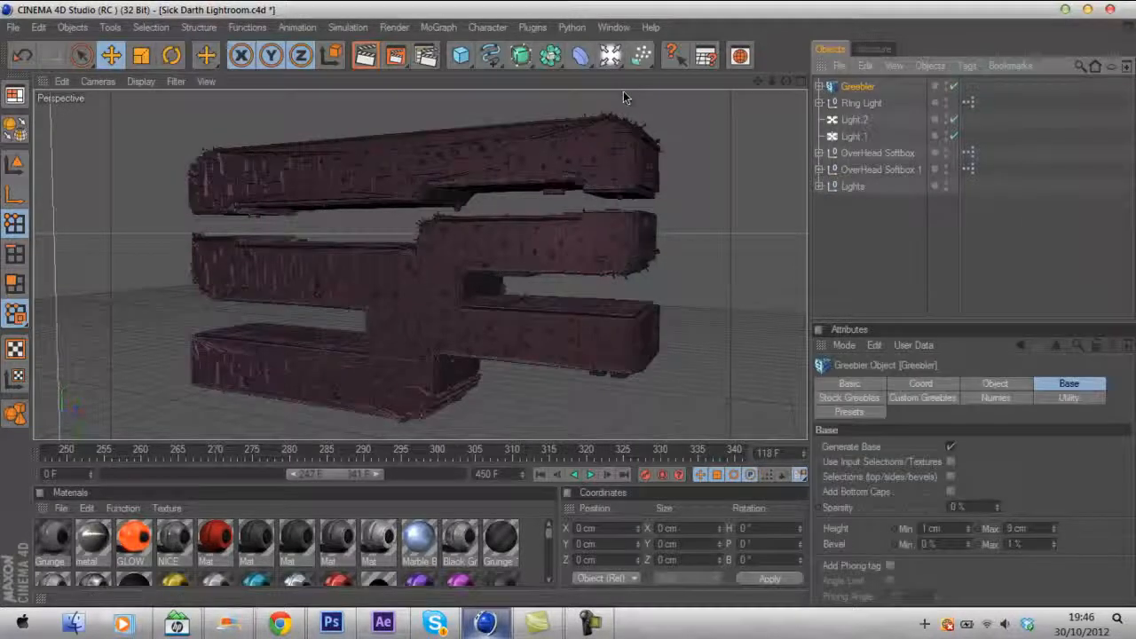
click(580, 56)
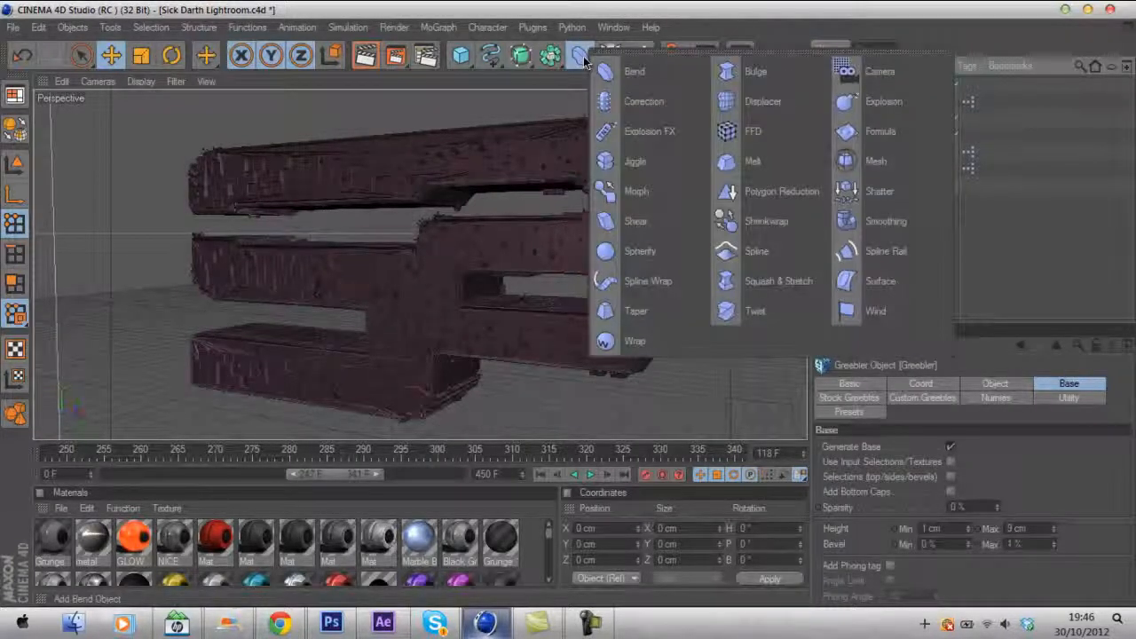
click(883, 102)
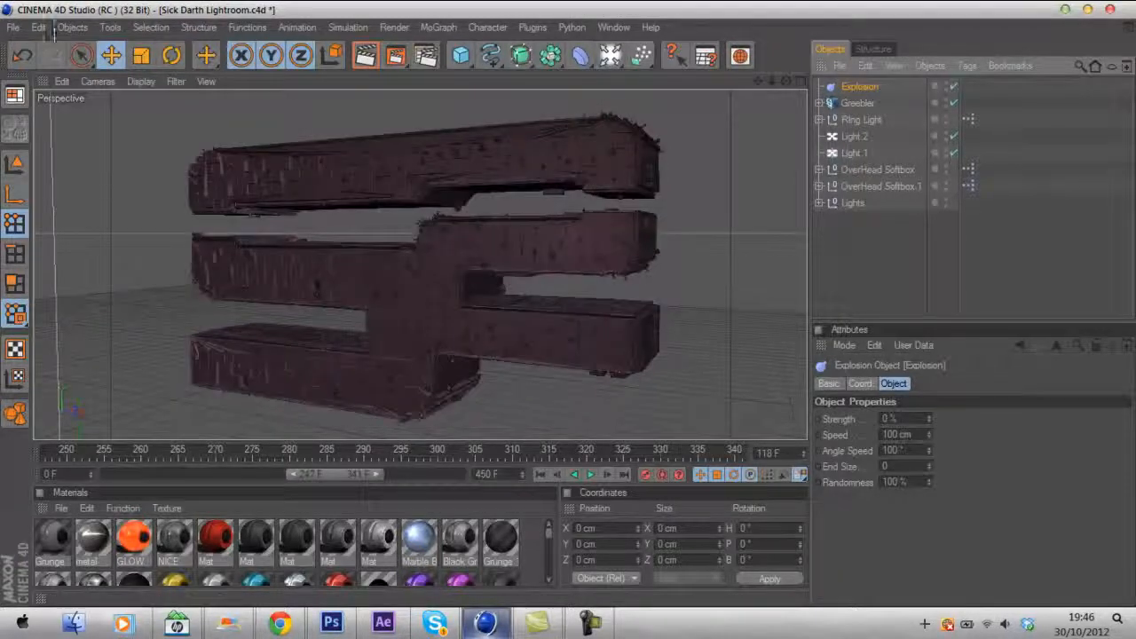
click(73, 27)
click(85, 51)
mouse_move(862, 102)
mouse_down()
mouse_move(848, 88)
mouse_move(870, 107)
mouse_move(863, 99)
mouse_up()
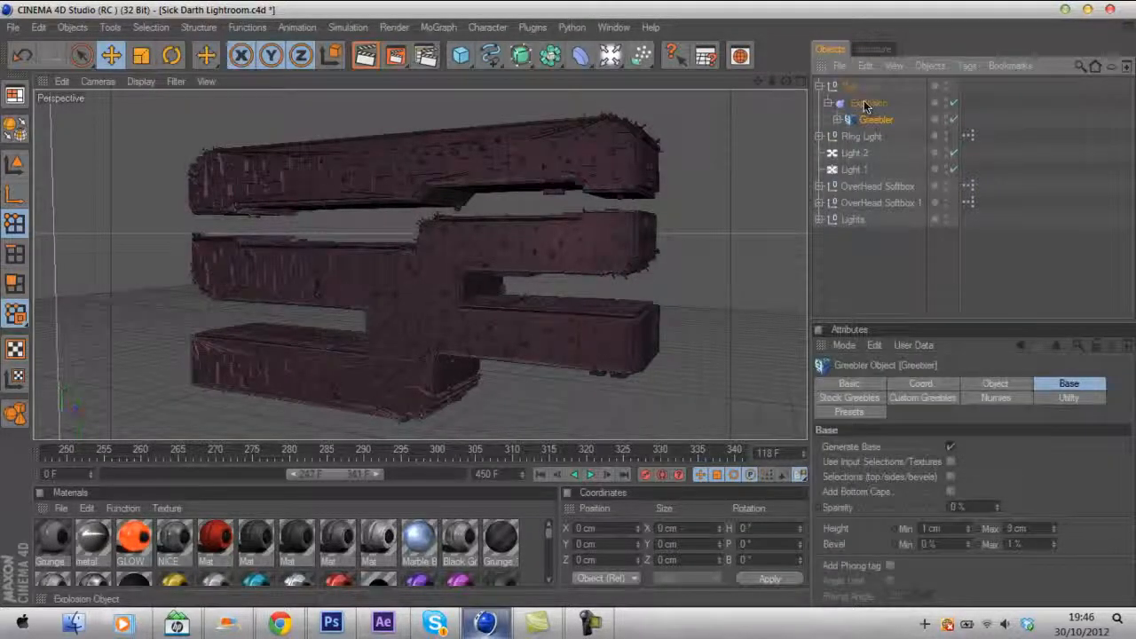
- Set the Explosion deformer's strength to 1%
click(863, 100)
click(900, 418)
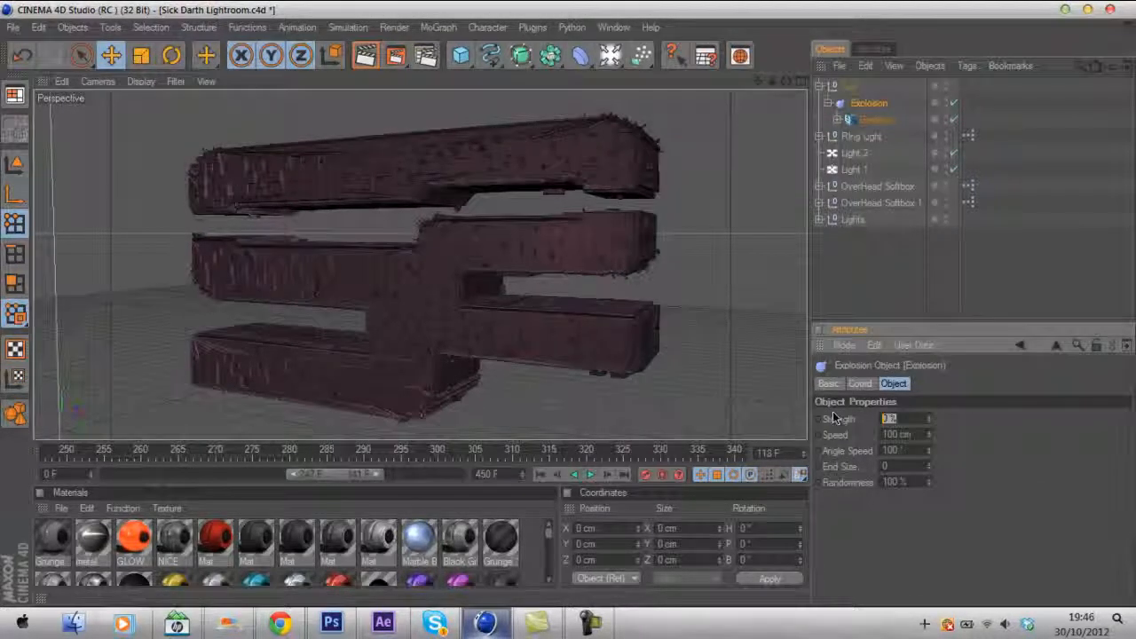
text(1)
key(Return)
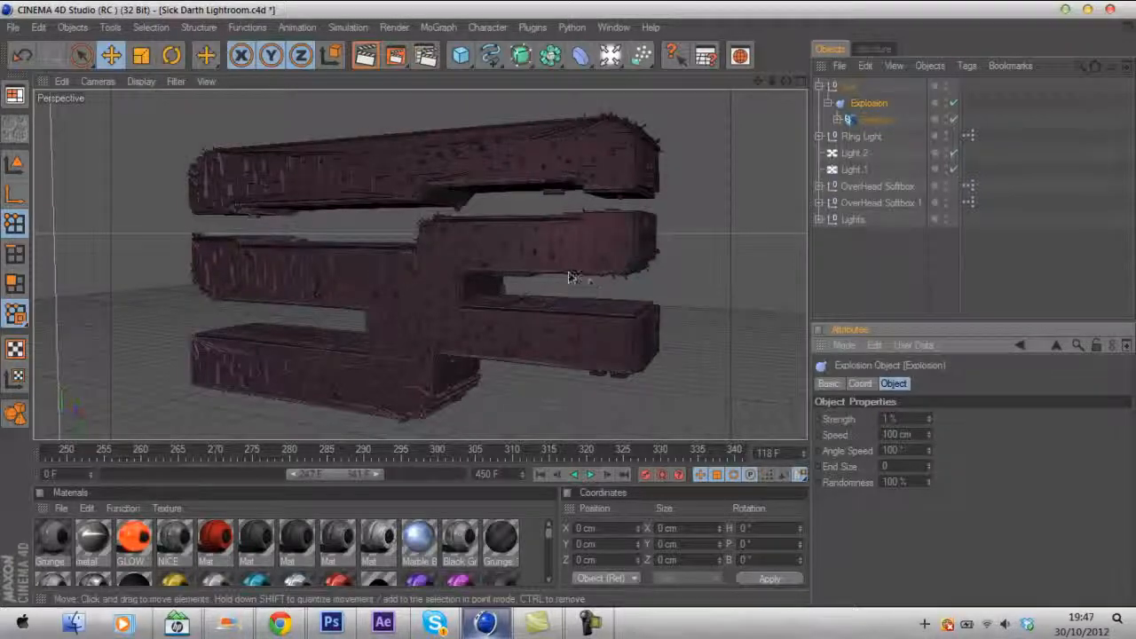
click(997, 265)
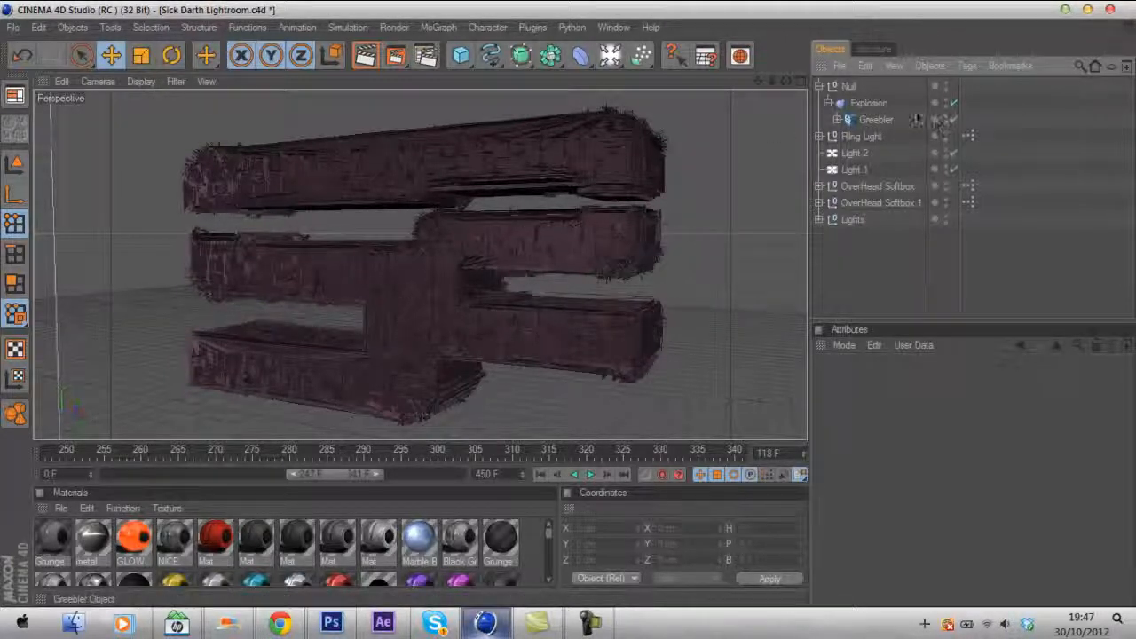
- Set the Explosion deformer's speed to 50 cm
click(866, 104)
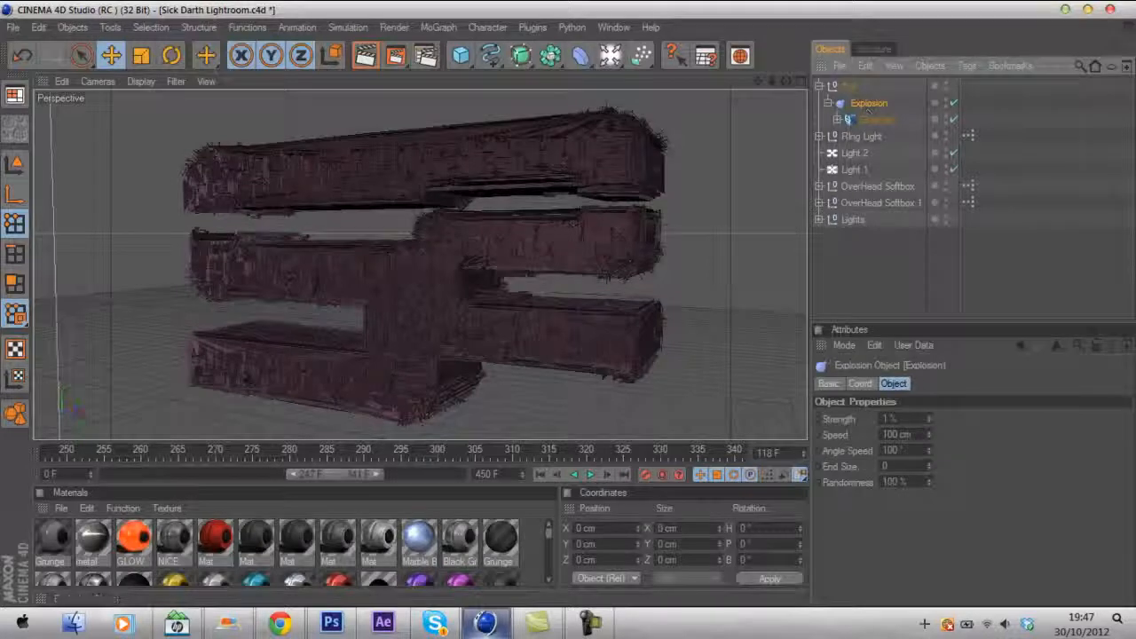
text(50)
key(Return)
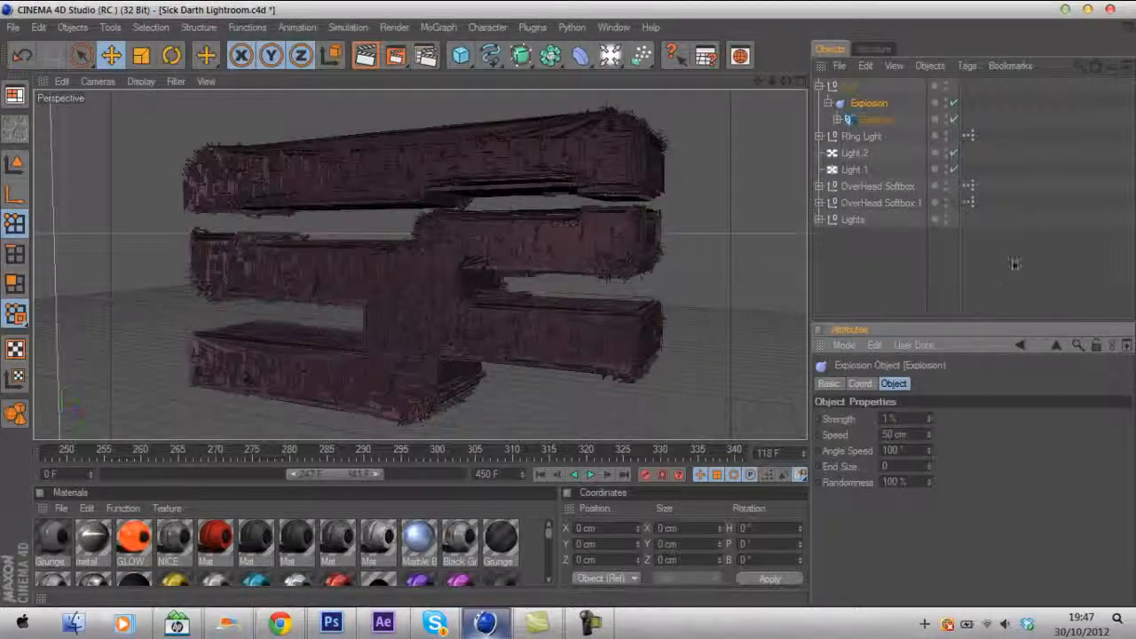
click(1014, 267)
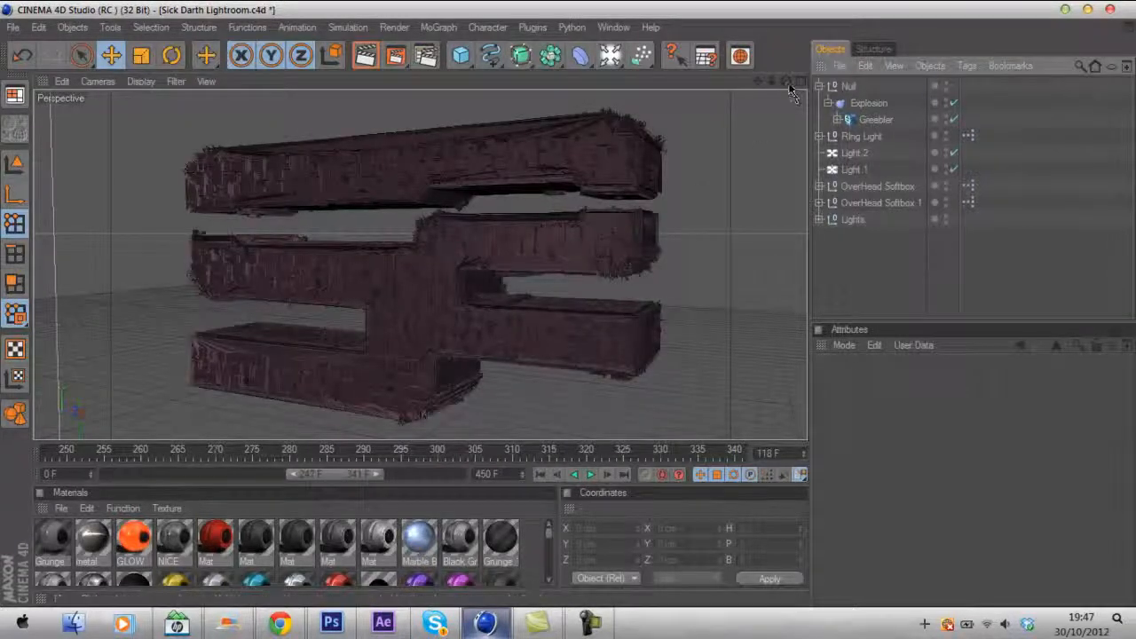
- Orbit the view around the exploded logo and inspect the Null's hierarchy
drag(785, 81, 577, 312)
drag(758, 84, 578, 311)
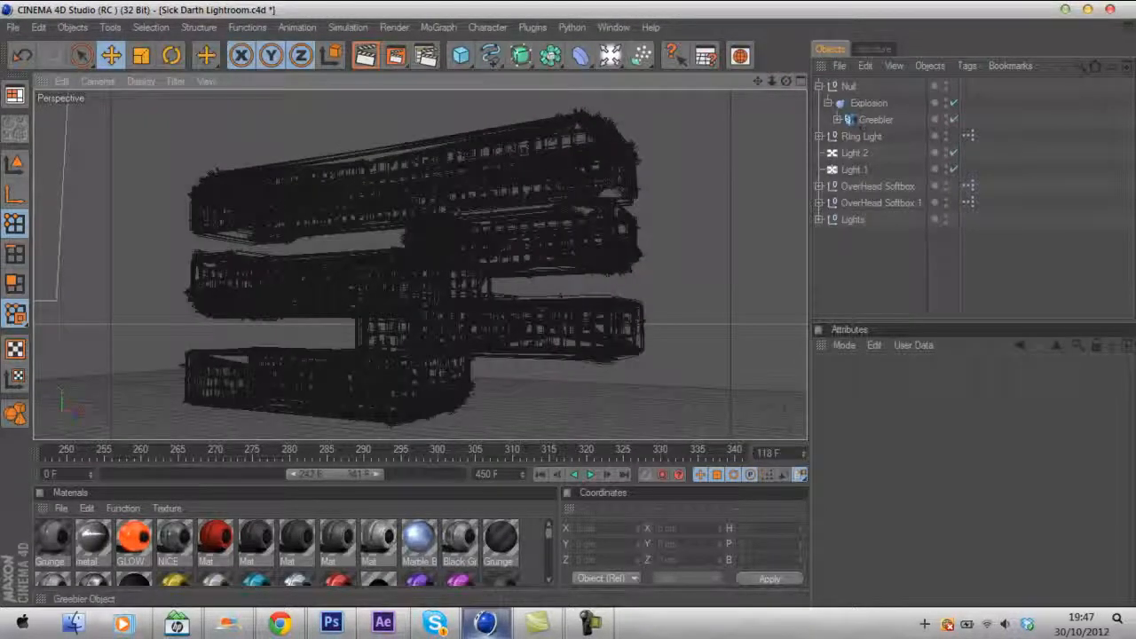
click(818, 86)
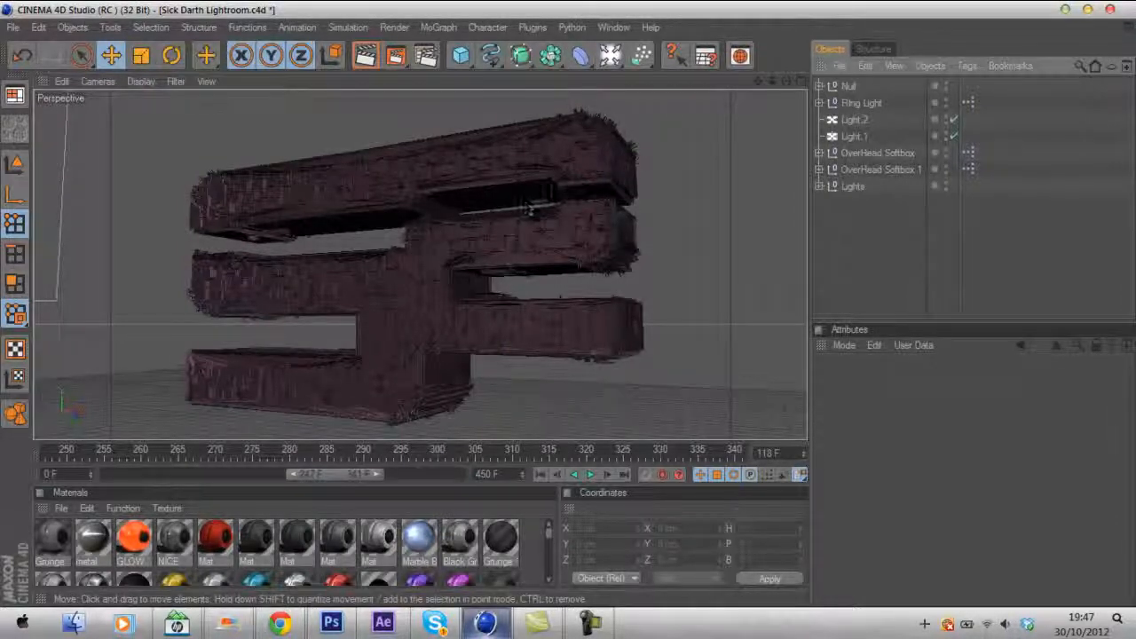
click(592, 624)
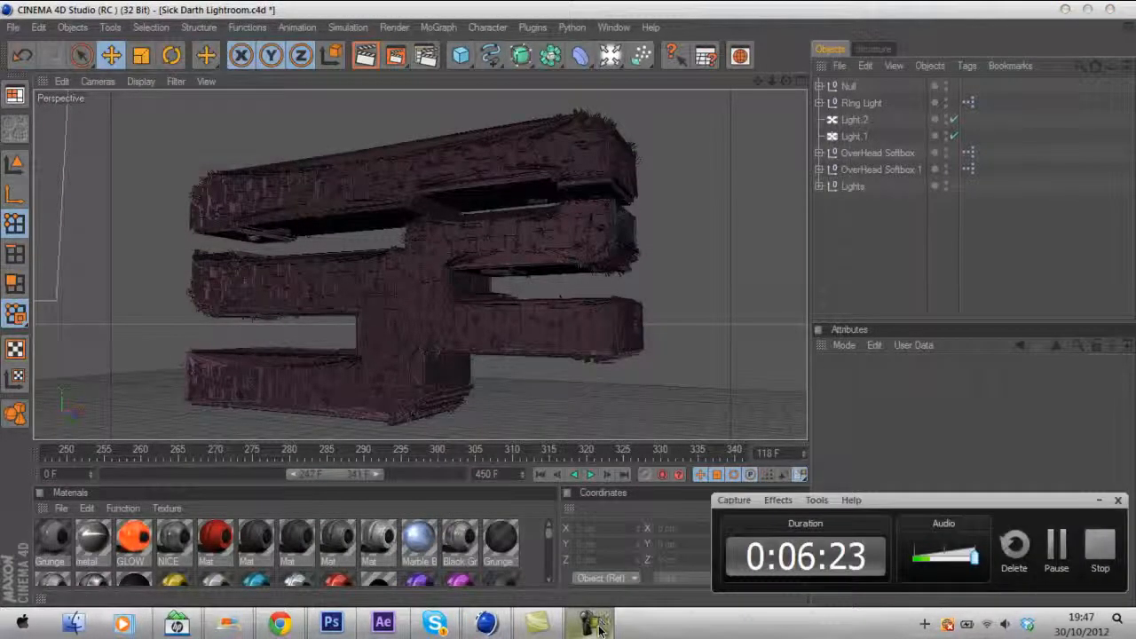
click(591, 624)
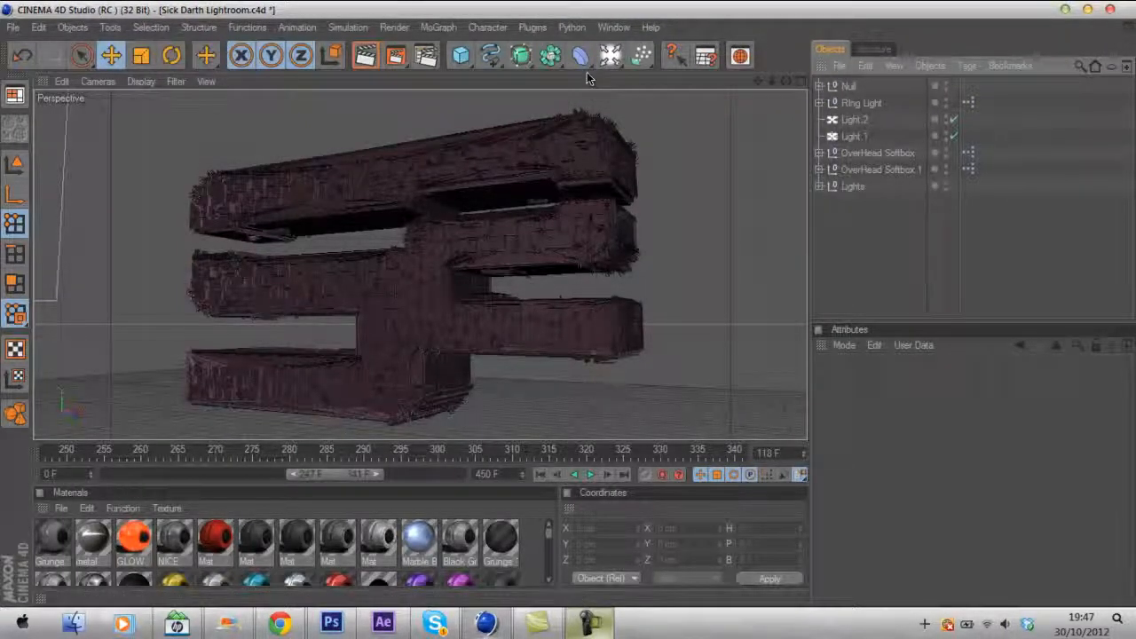
click(819, 86)
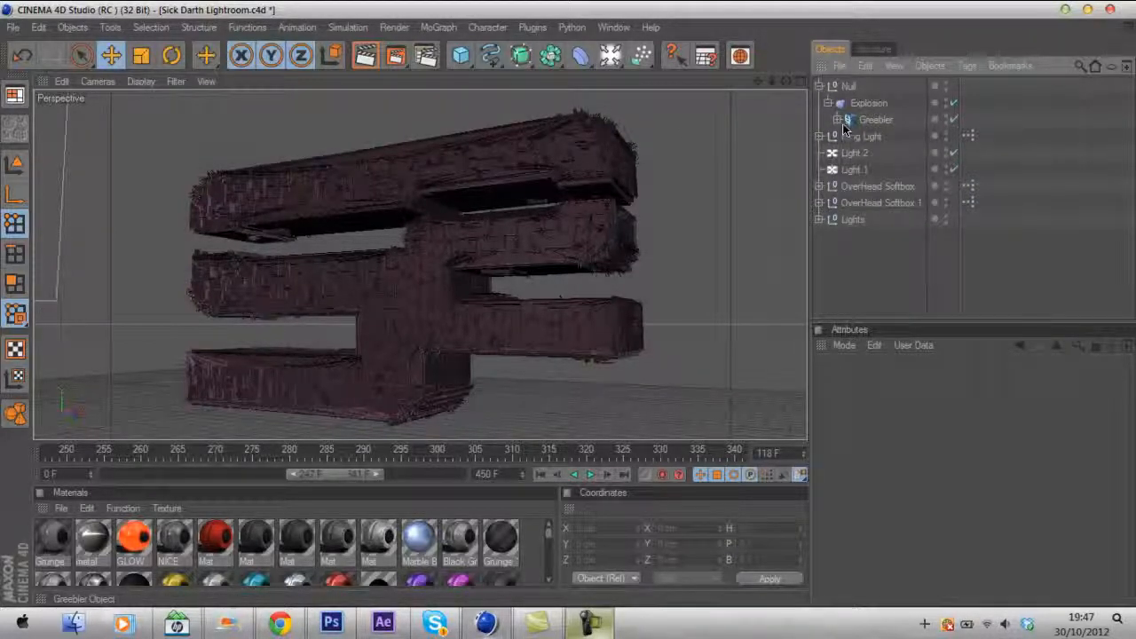
click(838, 120)
click(857, 120)
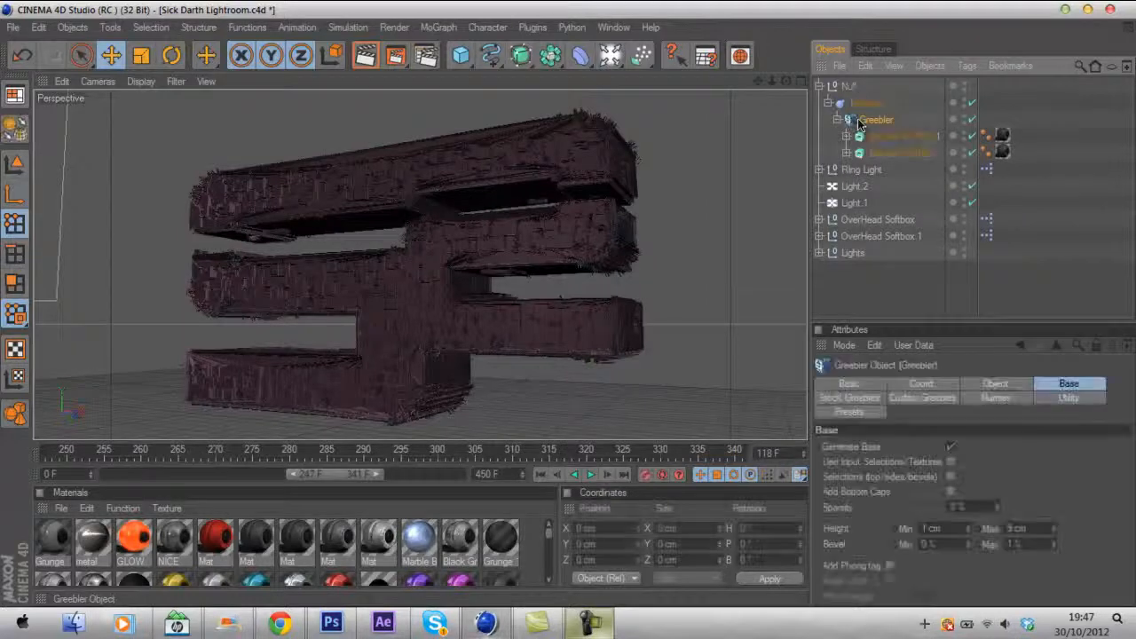
click(817, 87)
click(819, 87)
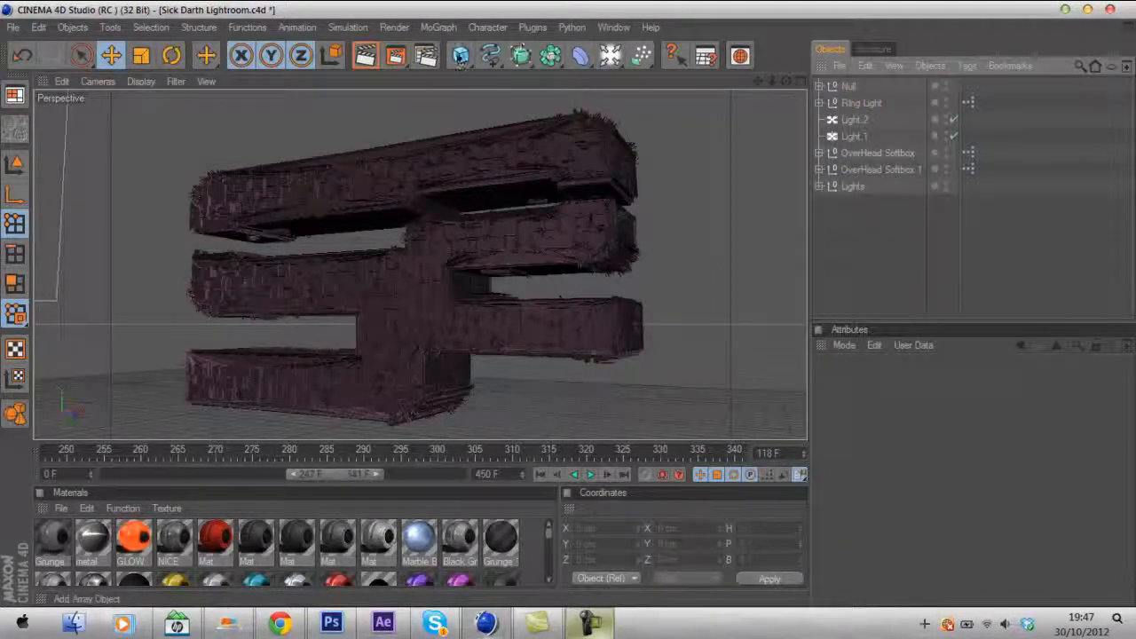
- Add a cube and position it at the right end of the logo
click(461, 55)
drag(701, 261, 559, 315)
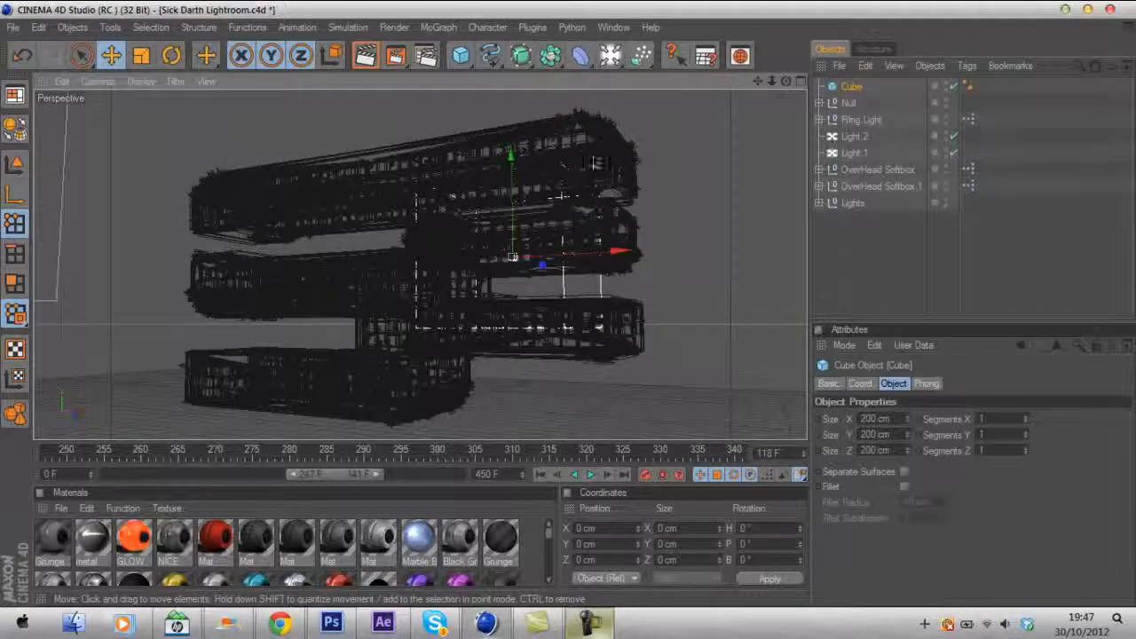
mouse_move(595, 163)
mouse_down()
mouse_move(642, 335)
mouse_move(588, 312)
mouse_move(612, 293)
mouse_up()
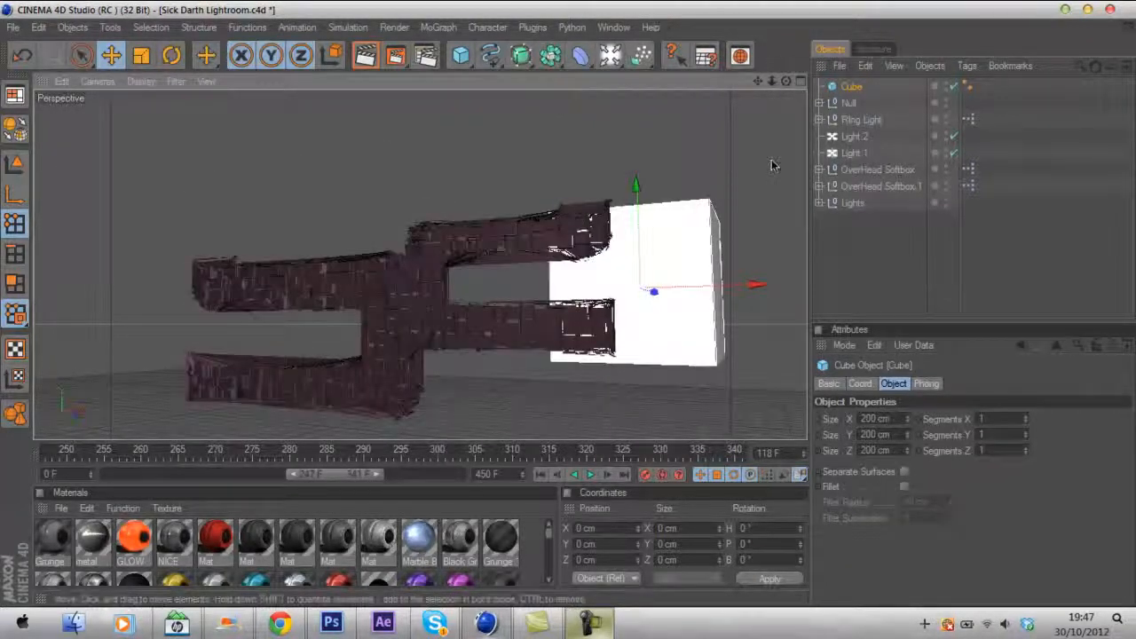
- Inspect the Greebler inside the Null and reselect the cube in the viewport
click(819, 103)
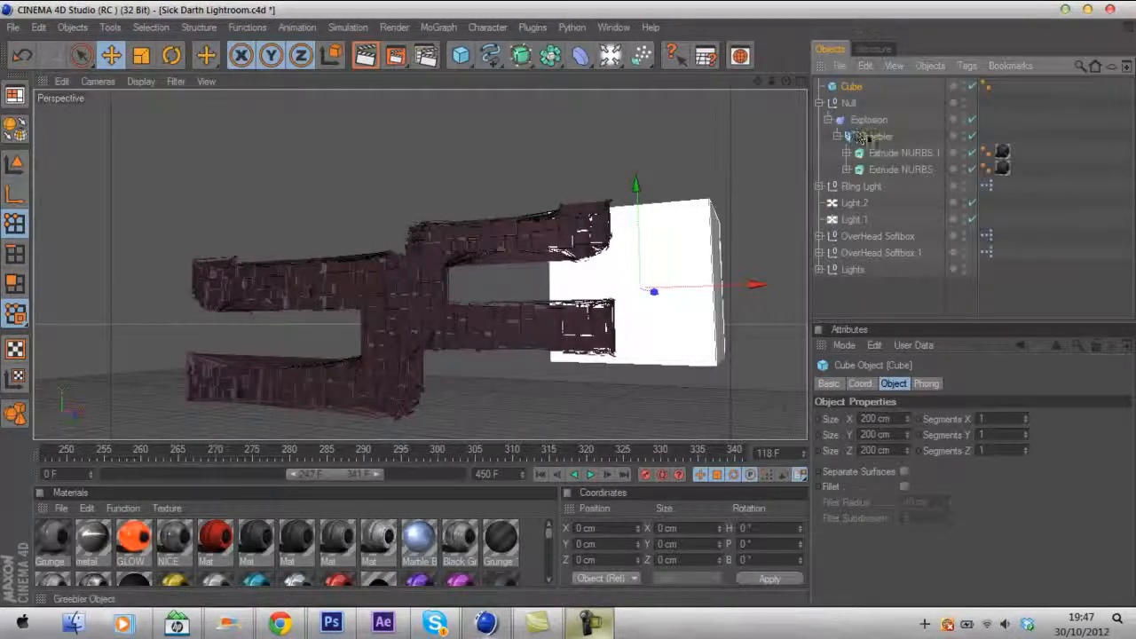
click(867, 136)
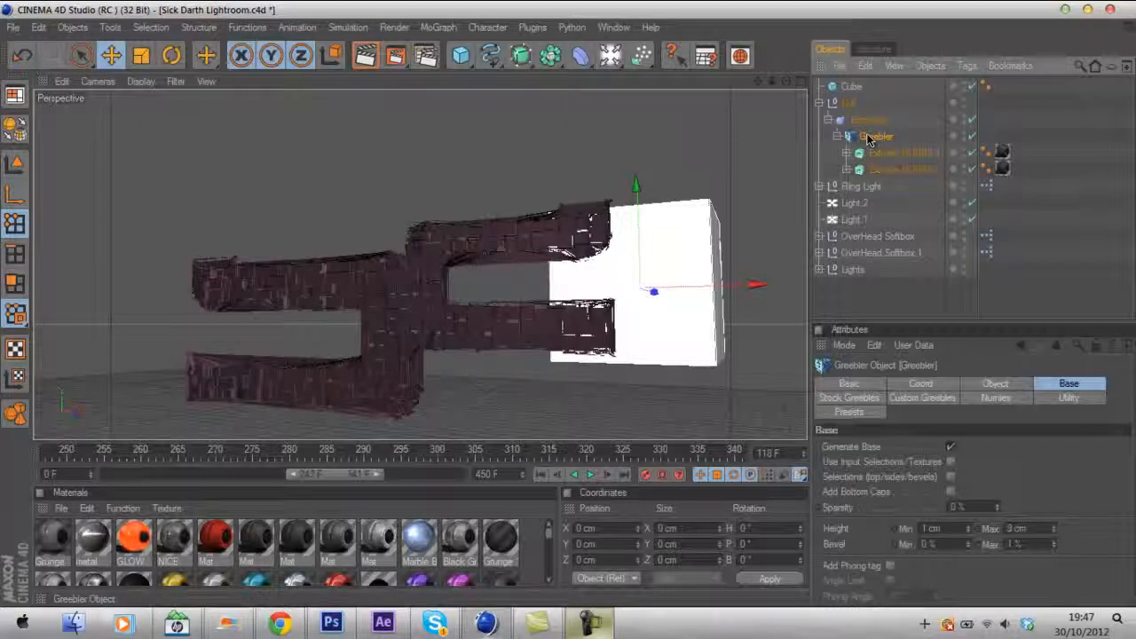
click(819, 103)
click(612, 259)
click(686, 294)
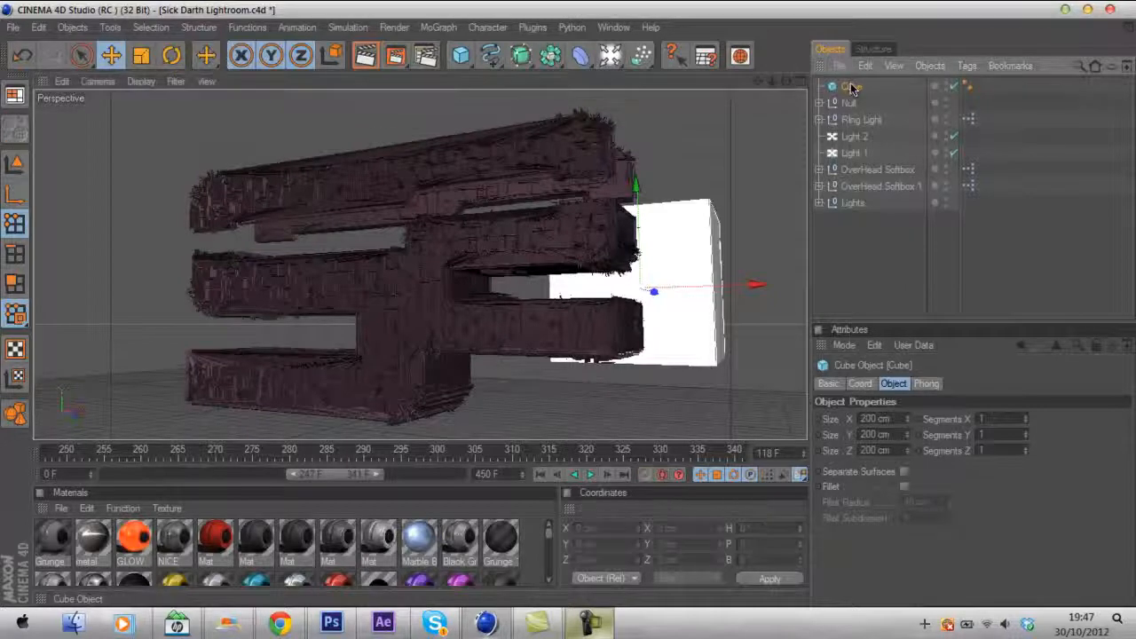
- Delete the cube from the scene
key(Delete)
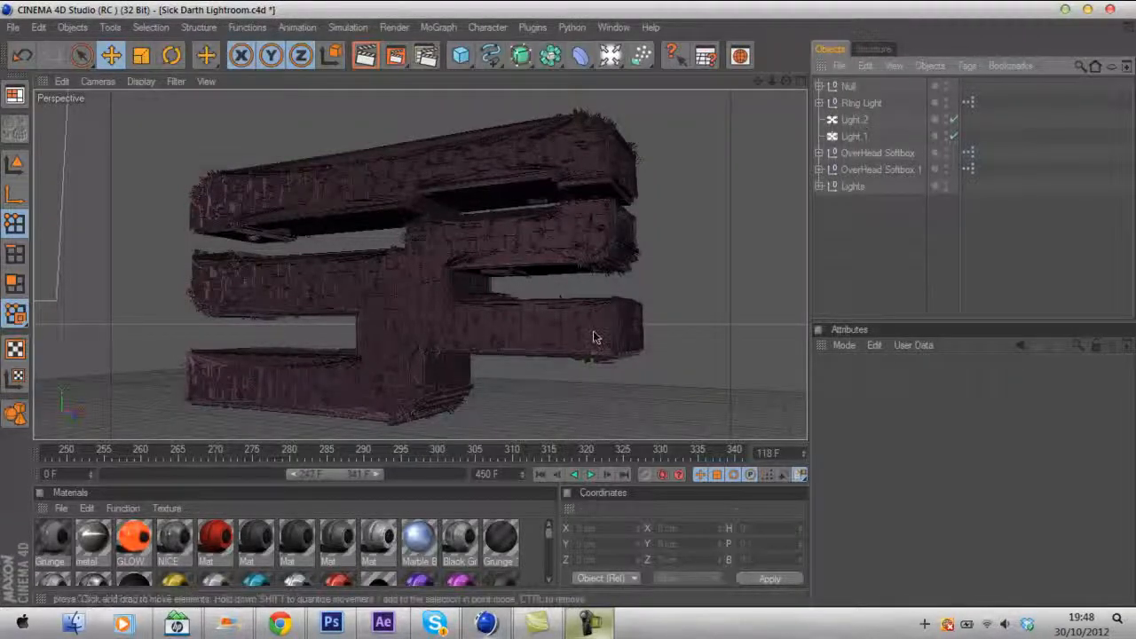
- Open the render settings, toggle the Lens Effects option and close the dialog
key(ctrl+b)
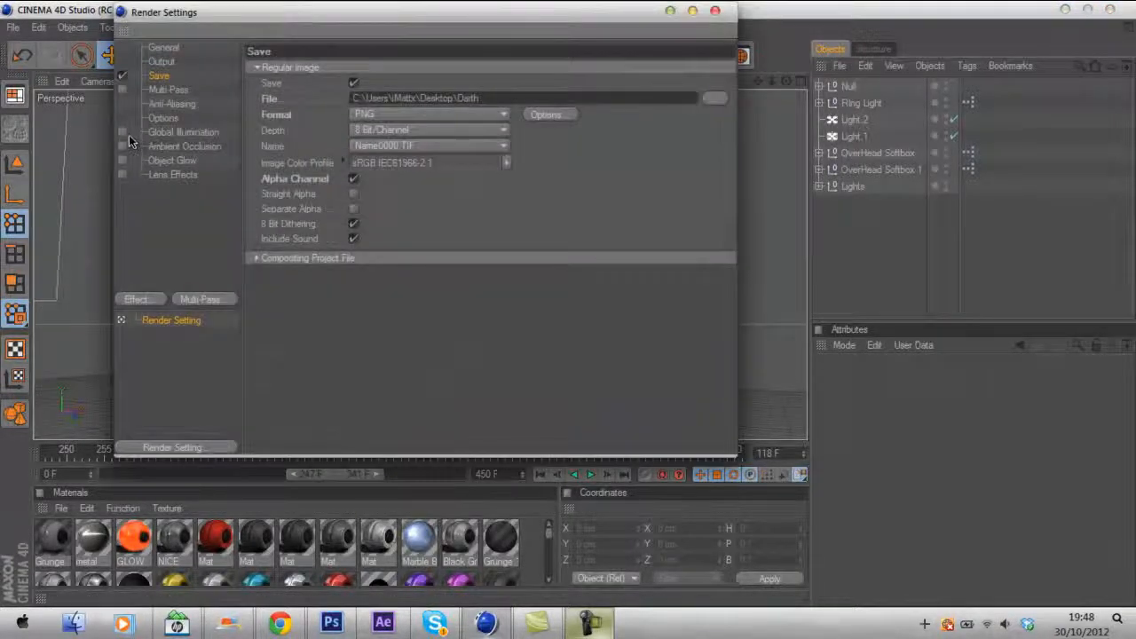
click(123, 174)
text(ti)
click(714, 10)
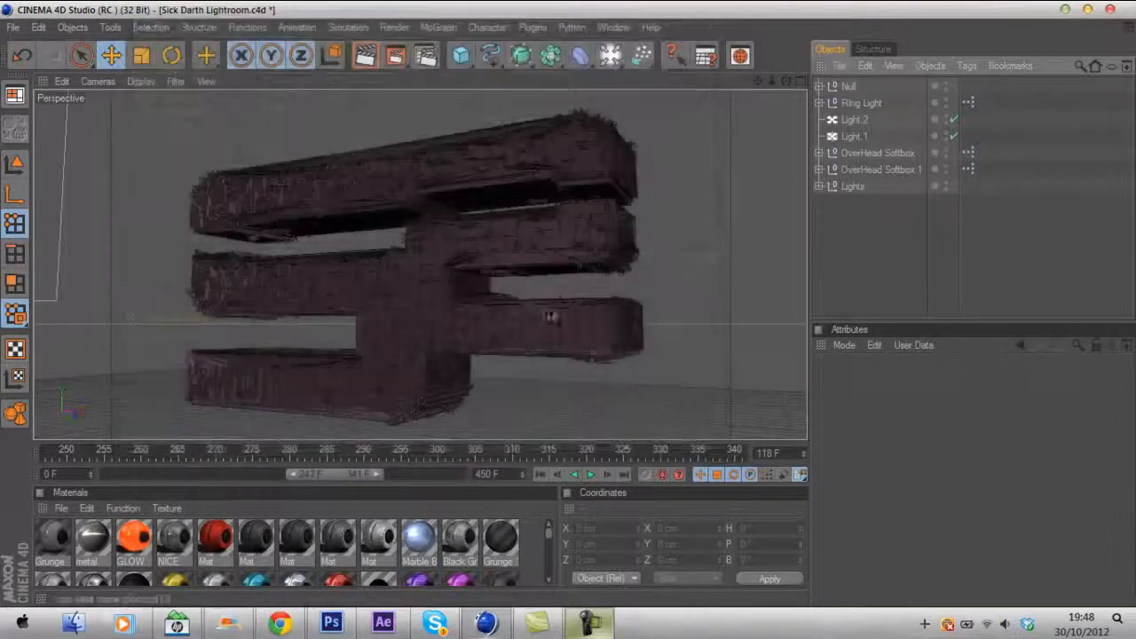
- Render the SoaR logo scene in the Picture Viewer
key(shift+r)
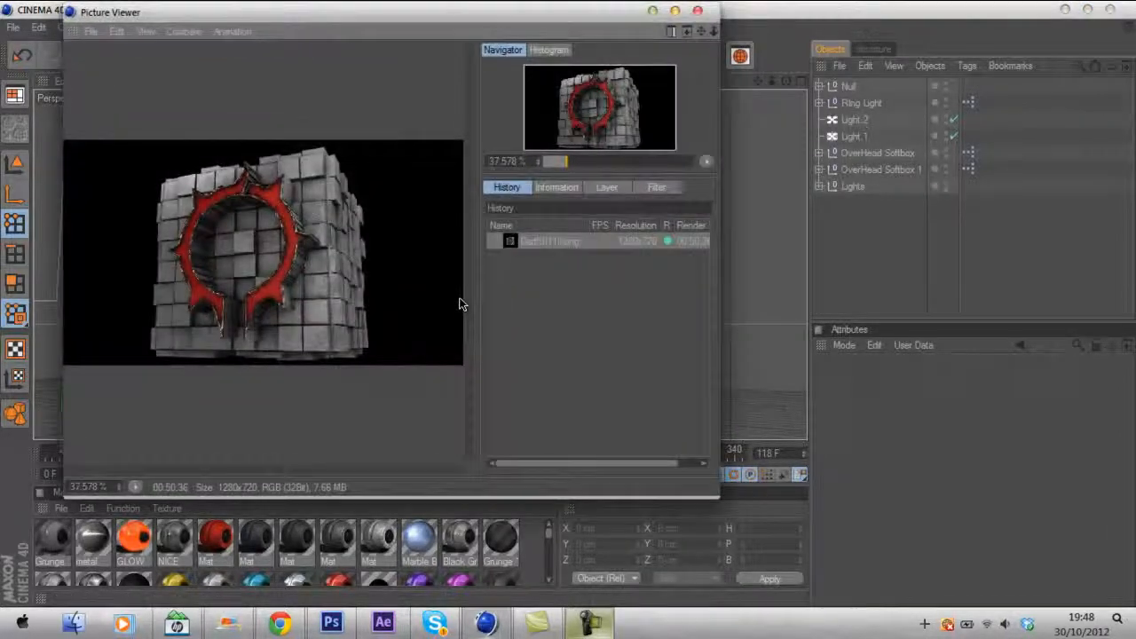
click(555, 241)
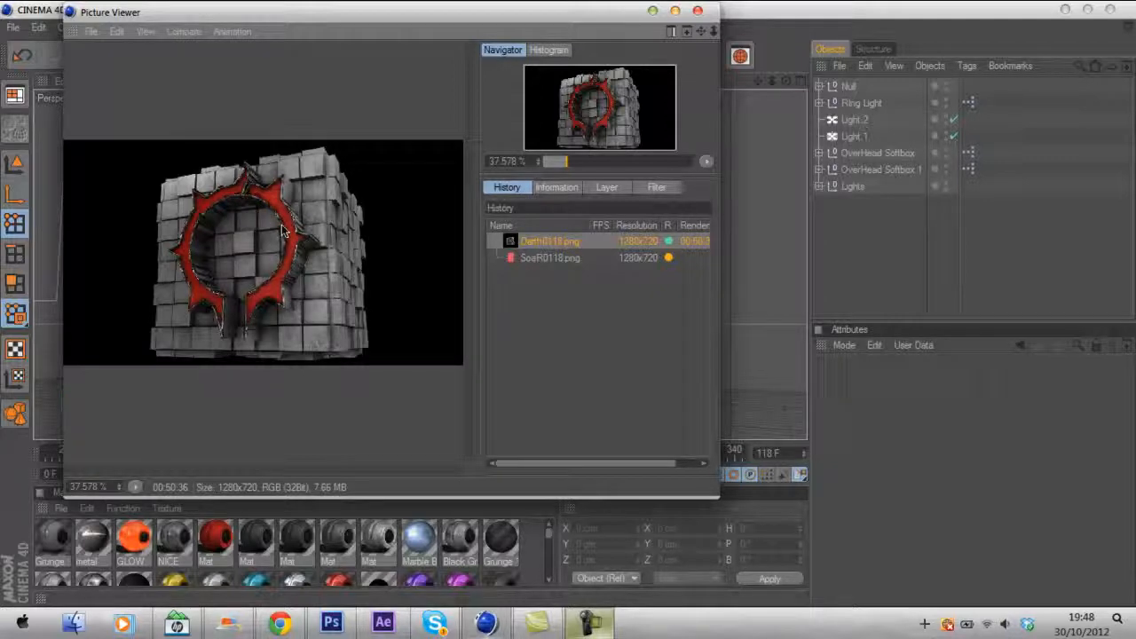
click(552, 258)
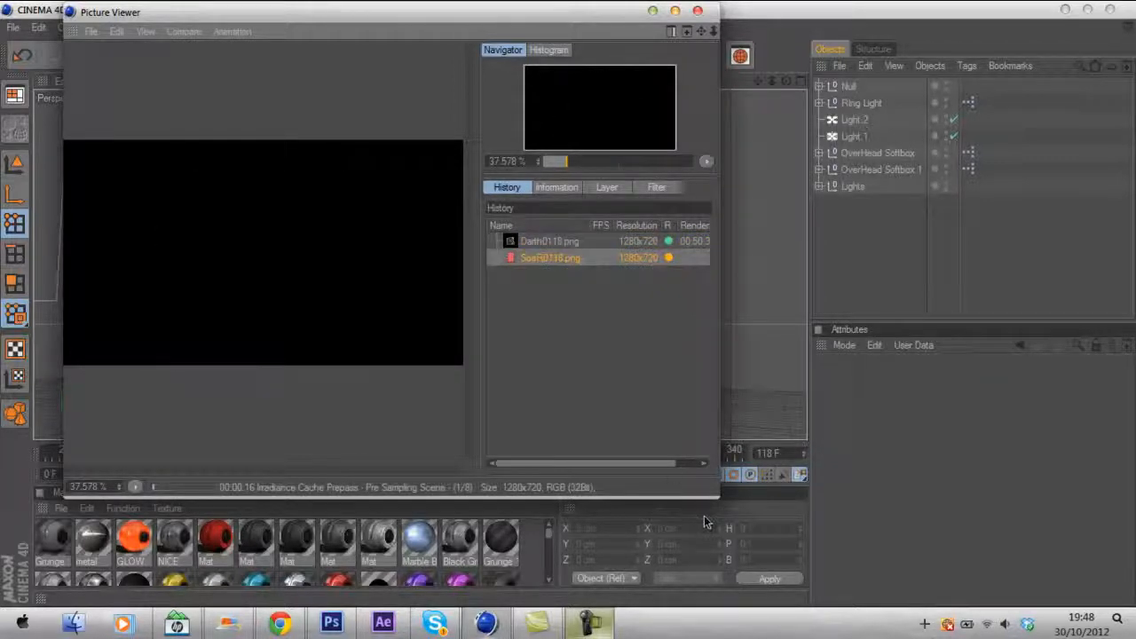
click(588, 623)
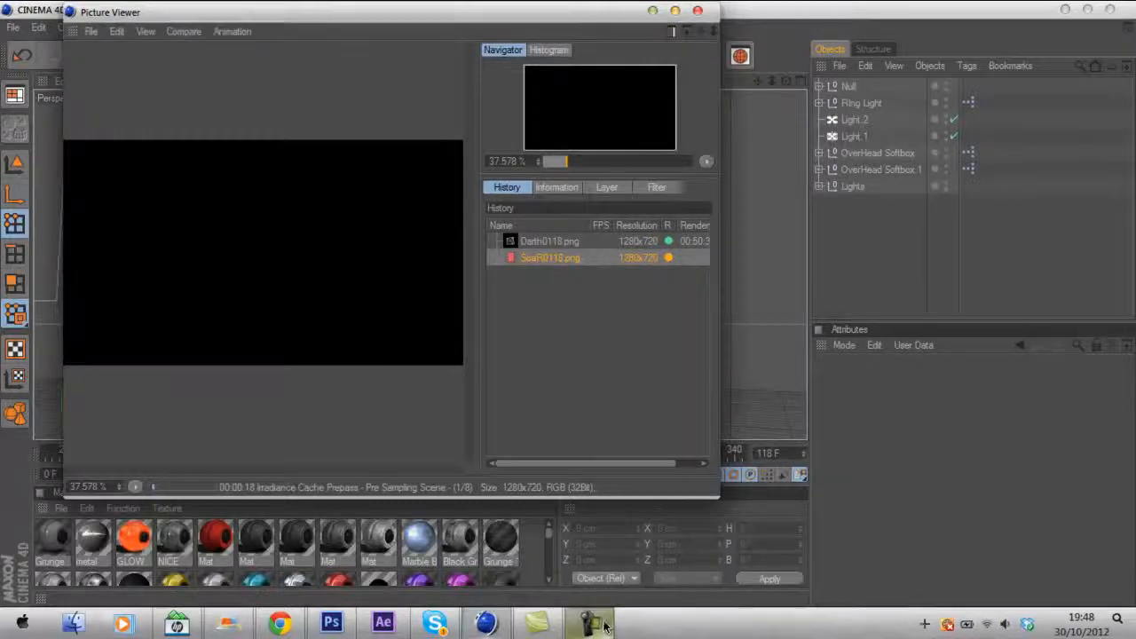
click(1062, 531)
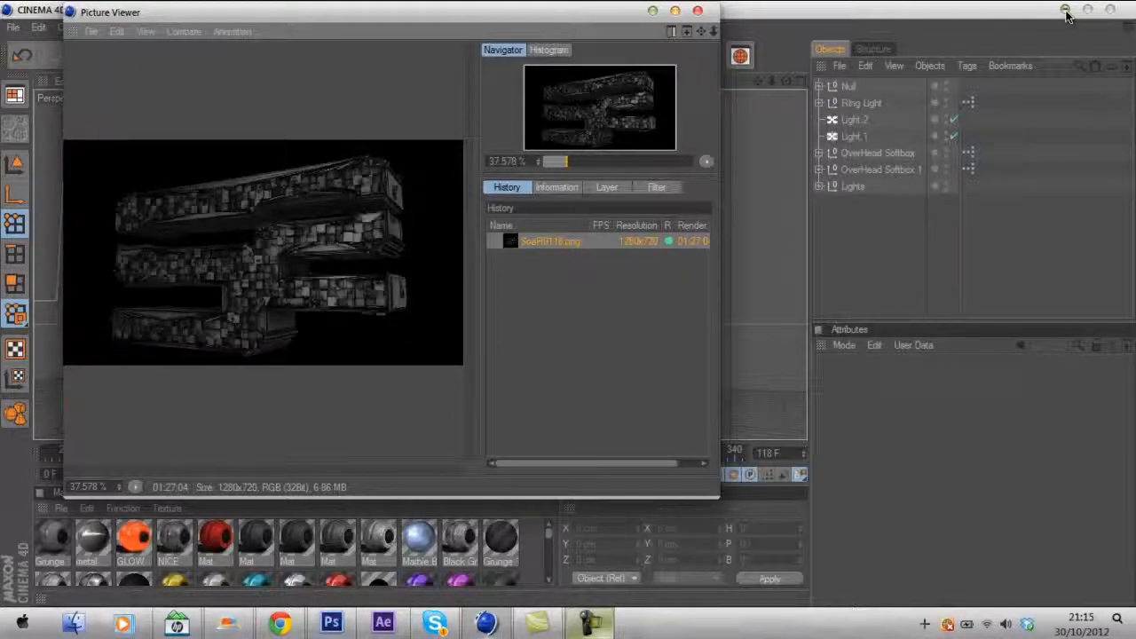
- Minimize the Picture Viewer and Cinema 4D and switch to Photoshop
click(653, 11)
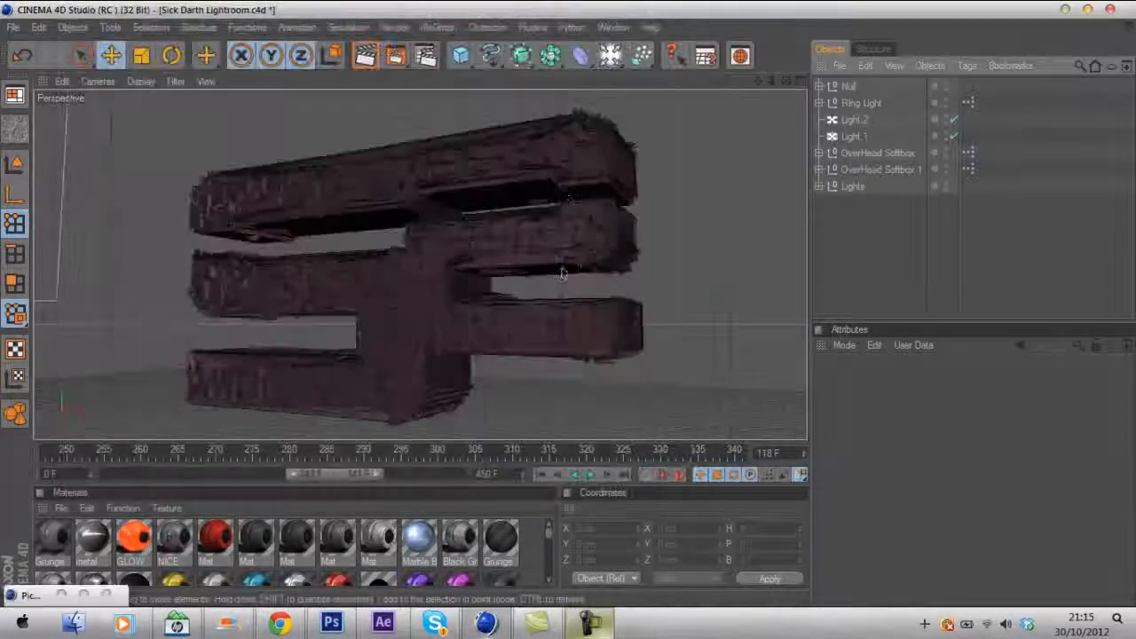
click(1065, 10)
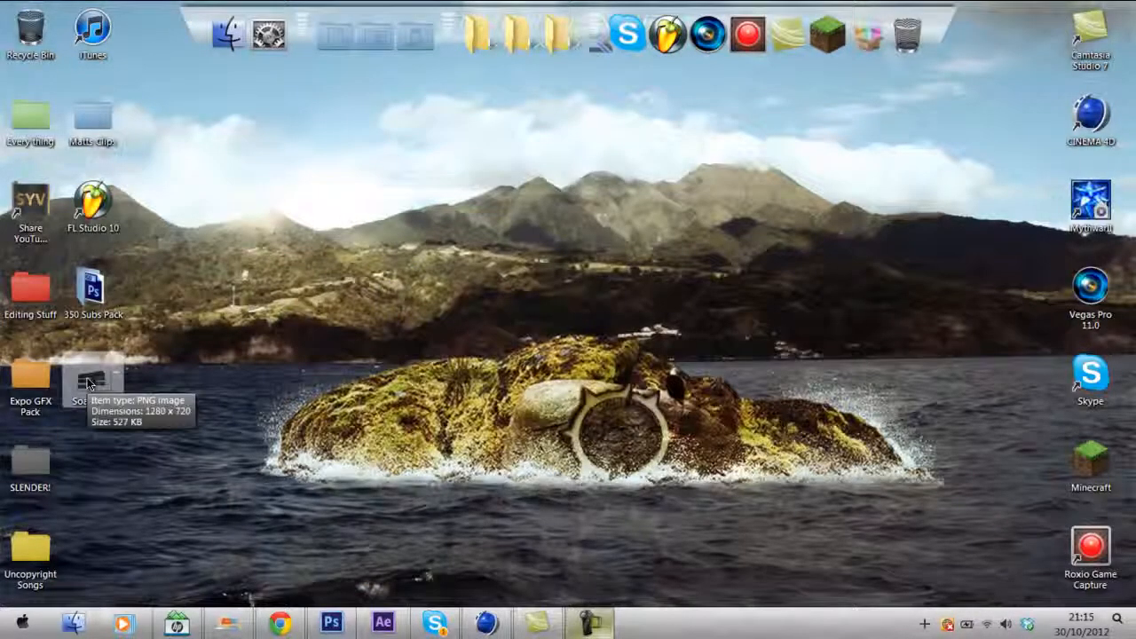
click(330, 624)
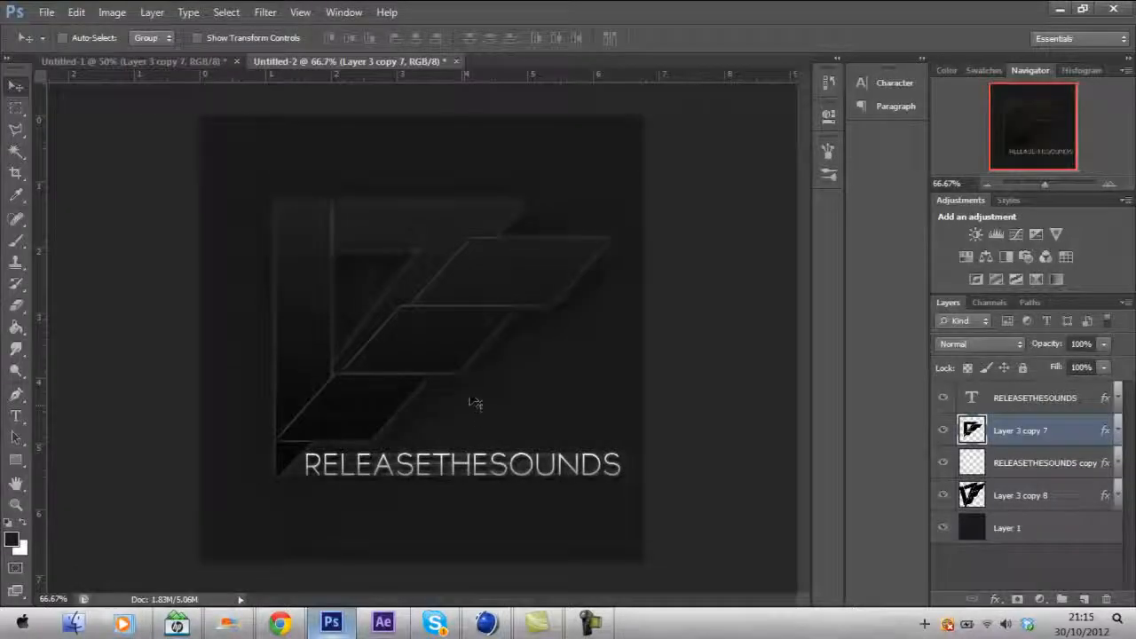
- Close the Untitled-1 document without saving changes
click(198, 62)
click(236, 61)
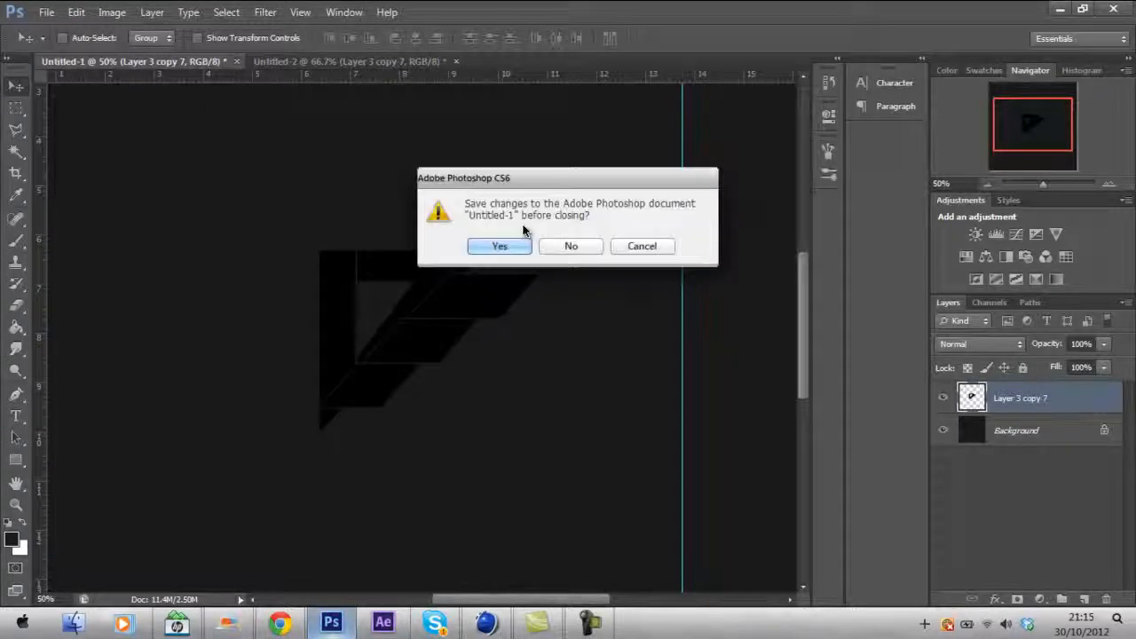
click(545, 246)
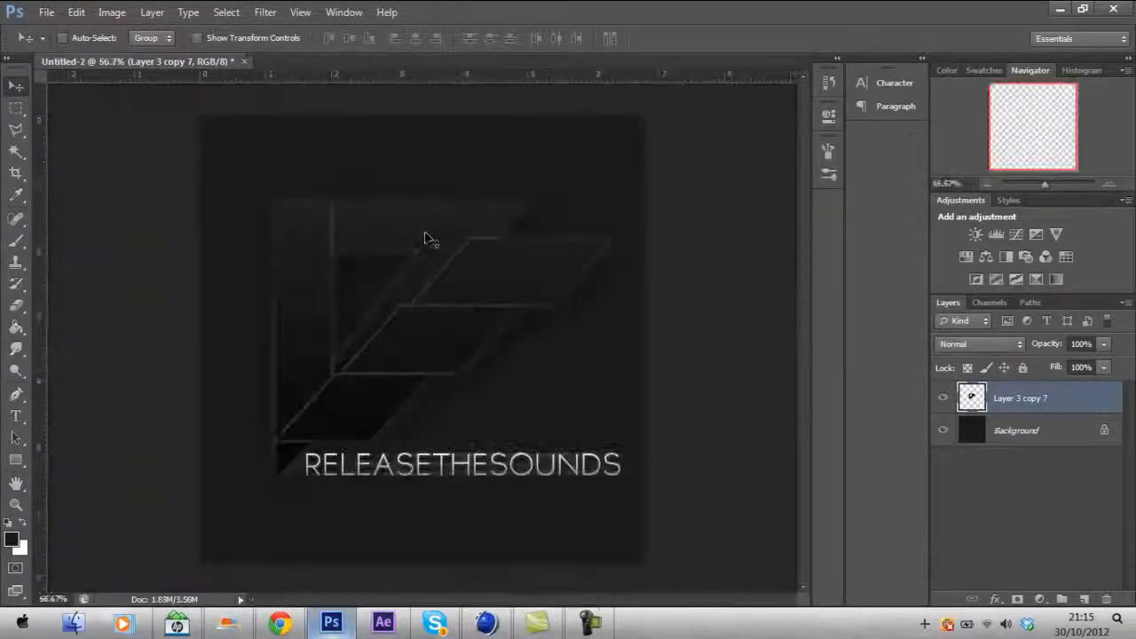
- Create a new document 1280 by 720 pixels
key(ctrl+n)
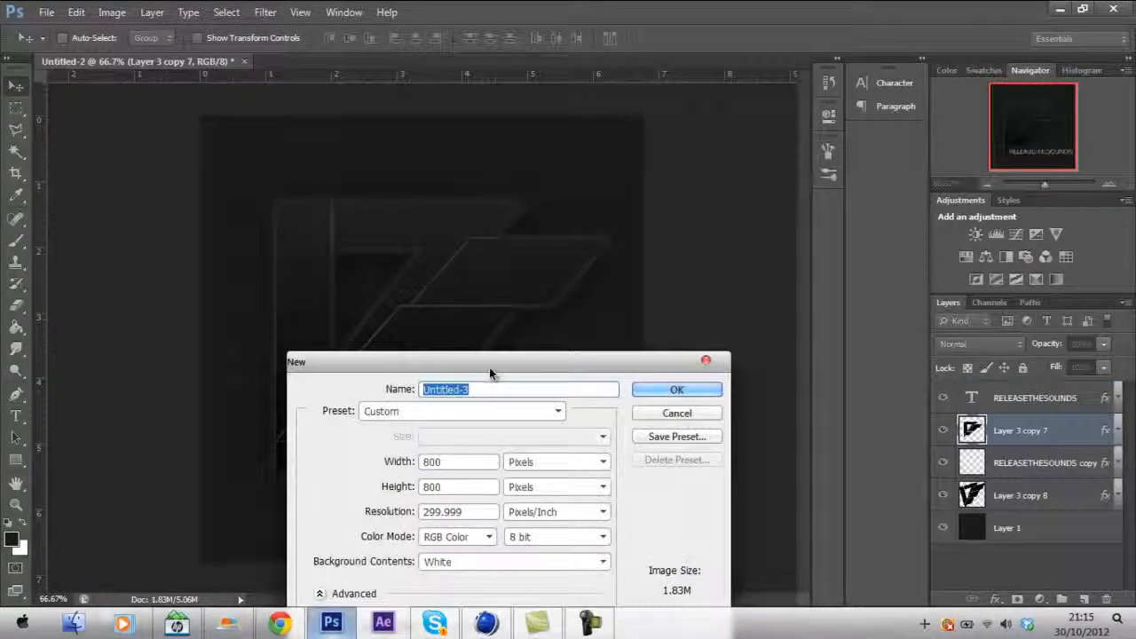
drag(494, 357, 520, 152)
click(415, 249)
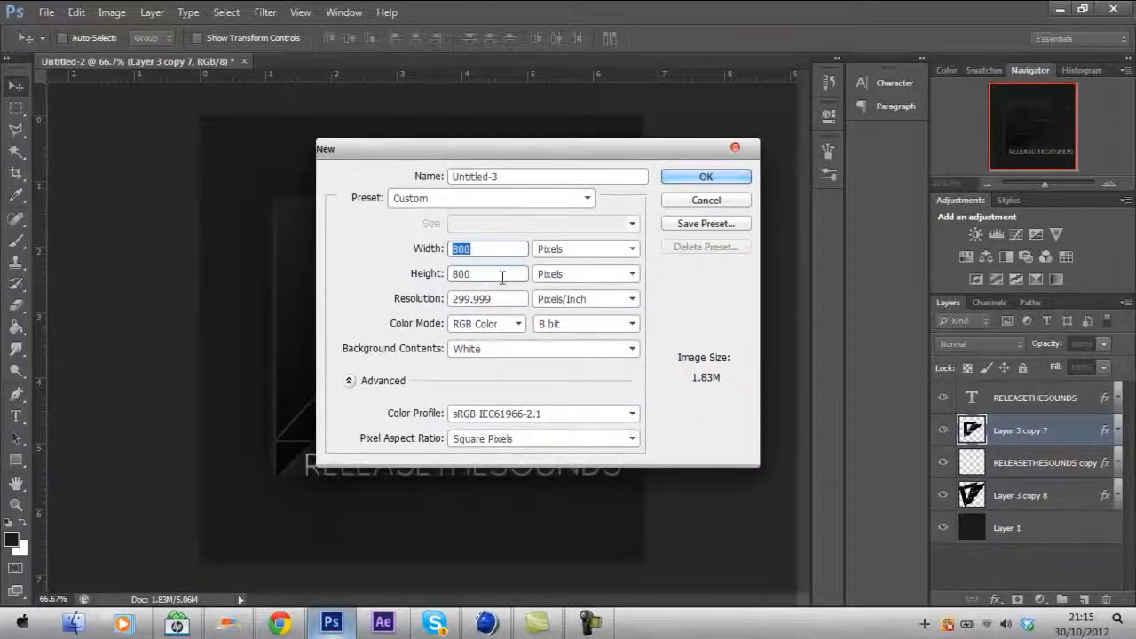
text(1280)
key(Tab)
key(Tab)
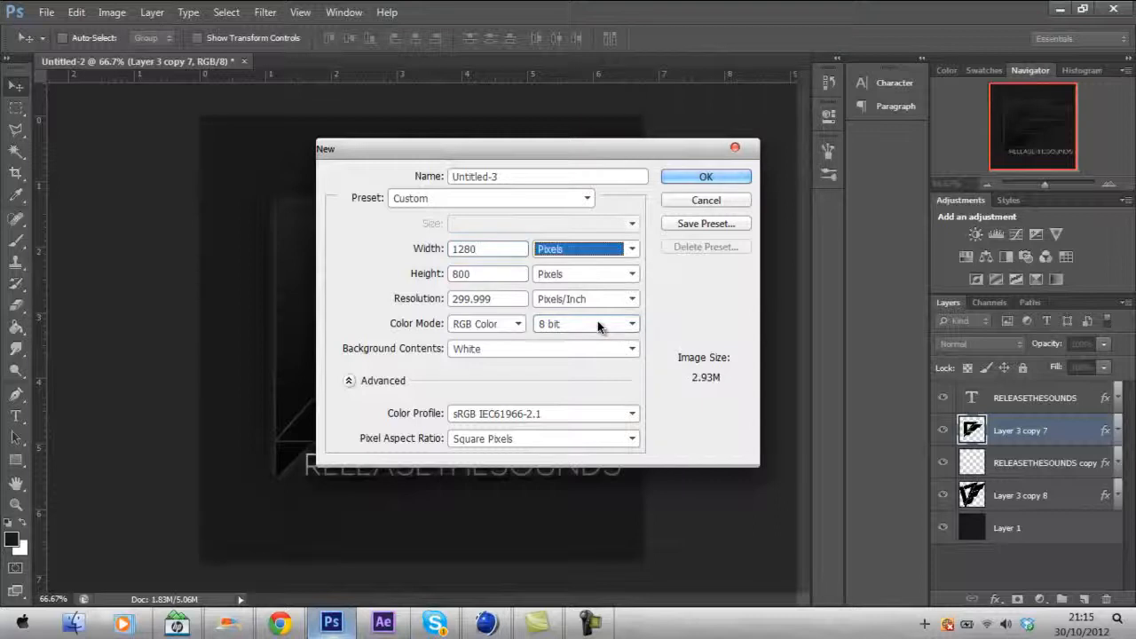
text(720)
key(Return)
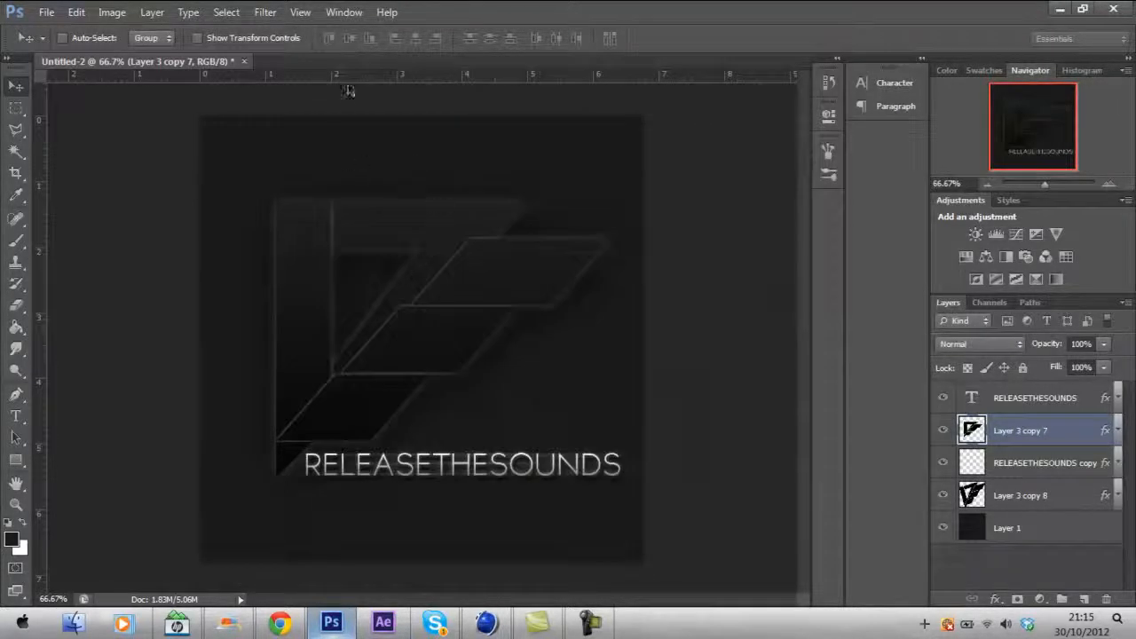
- Copy Layer 1 from Untitled-2 into the new Untitled-3 document
click(204, 62)
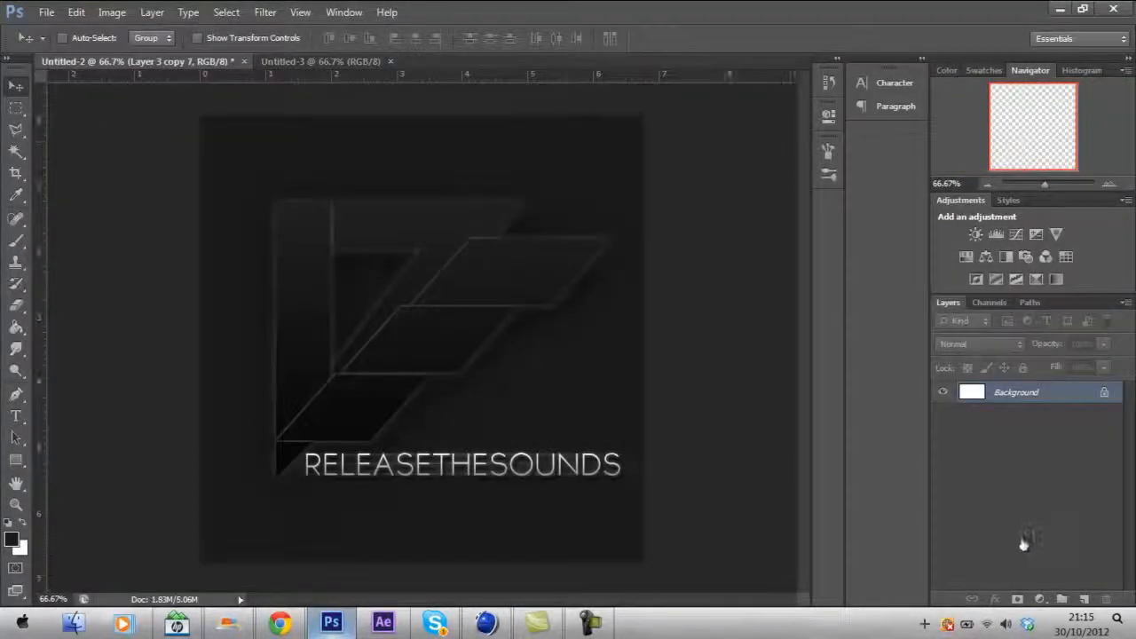
click(1020, 532)
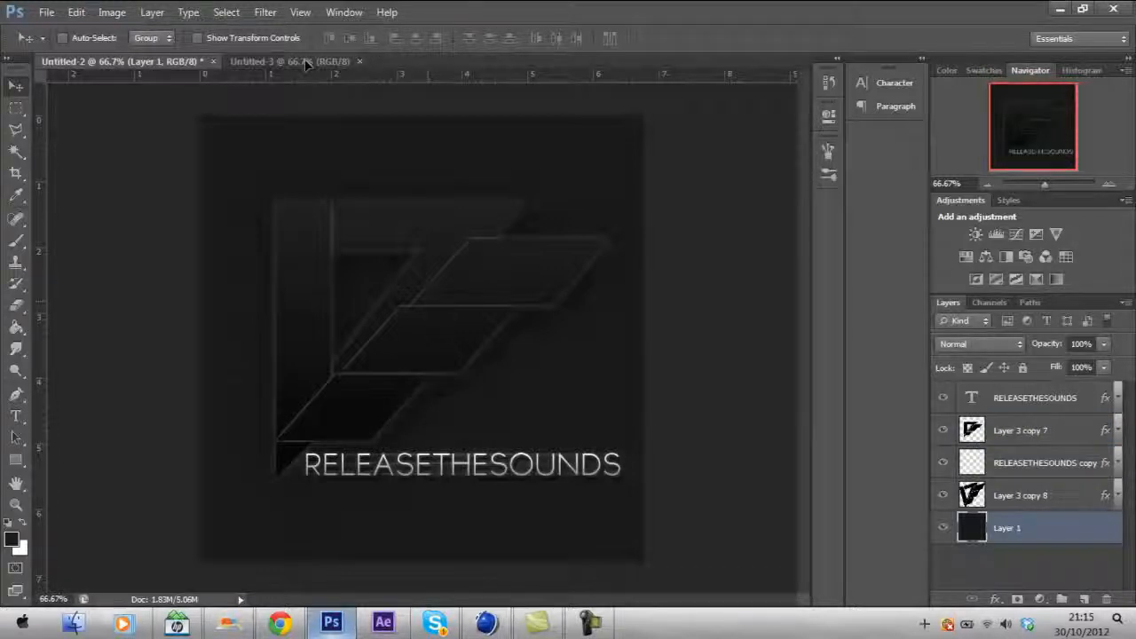
drag(441, 266, 443, 300)
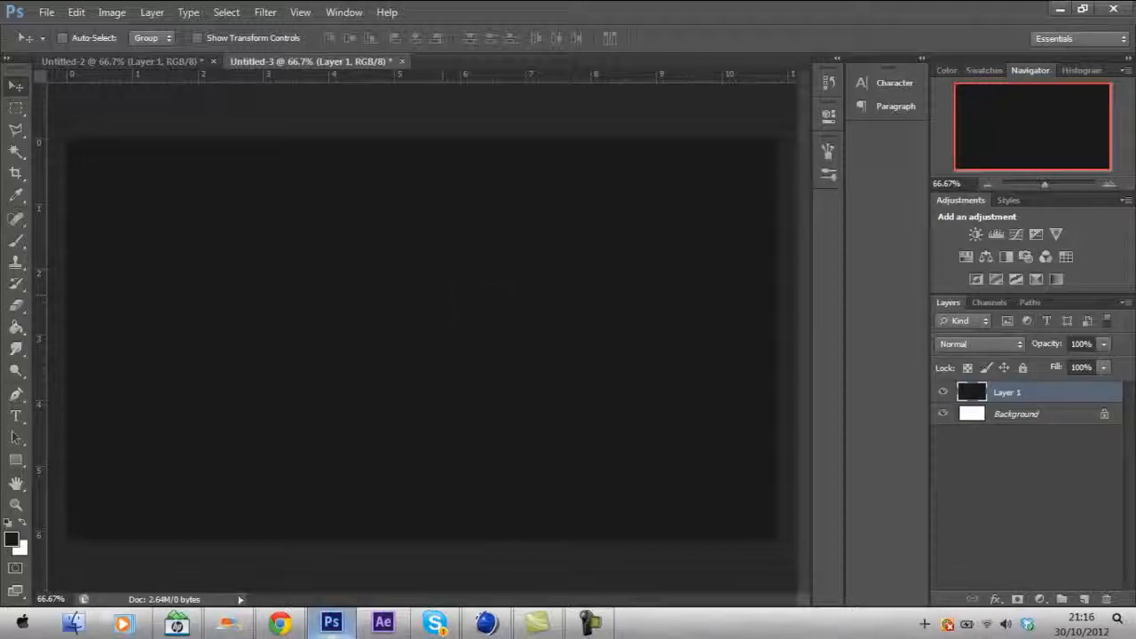
click(46, 11)
click(62, 45)
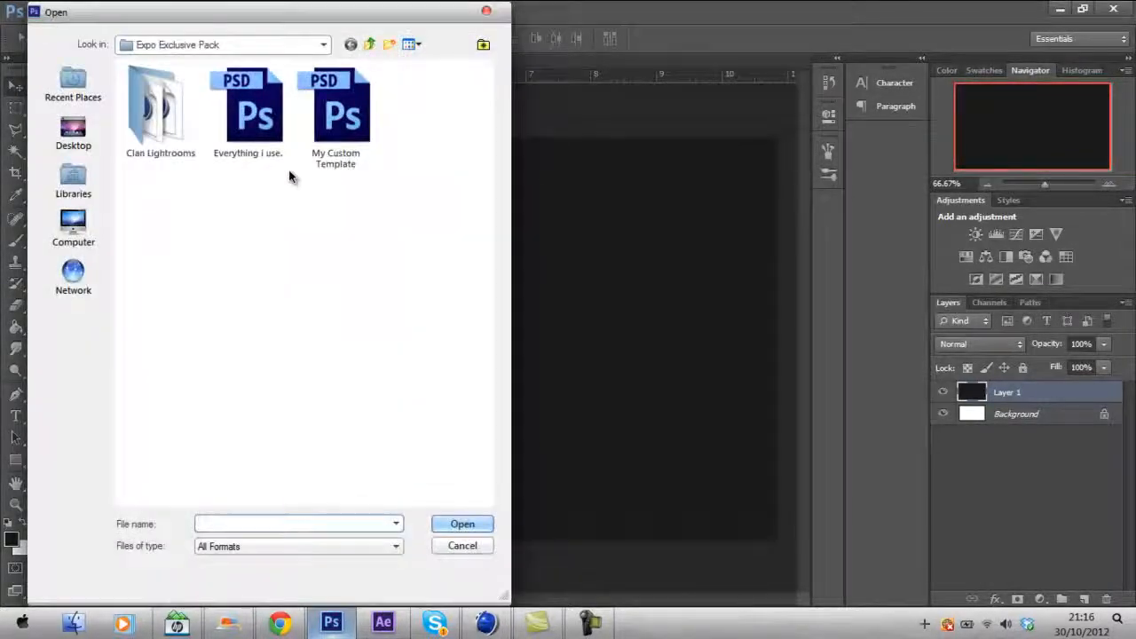
click(489, 11)
- Place the rendered SoaR0118 image from the Desktop into the new document and commit it
click(46, 12)
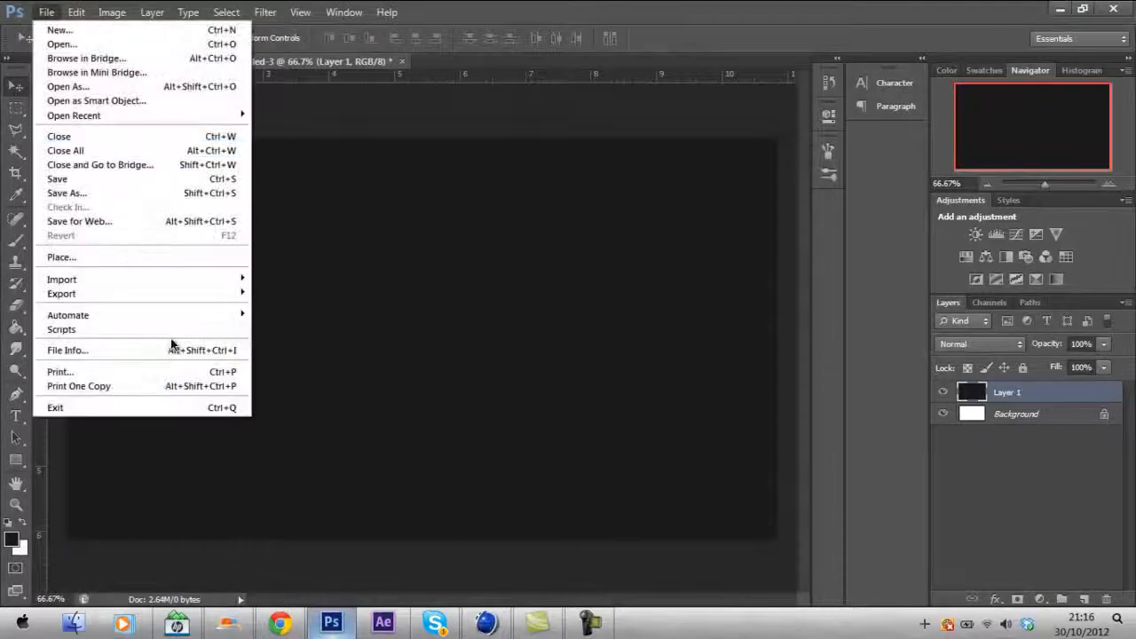
click(76, 258)
click(68, 126)
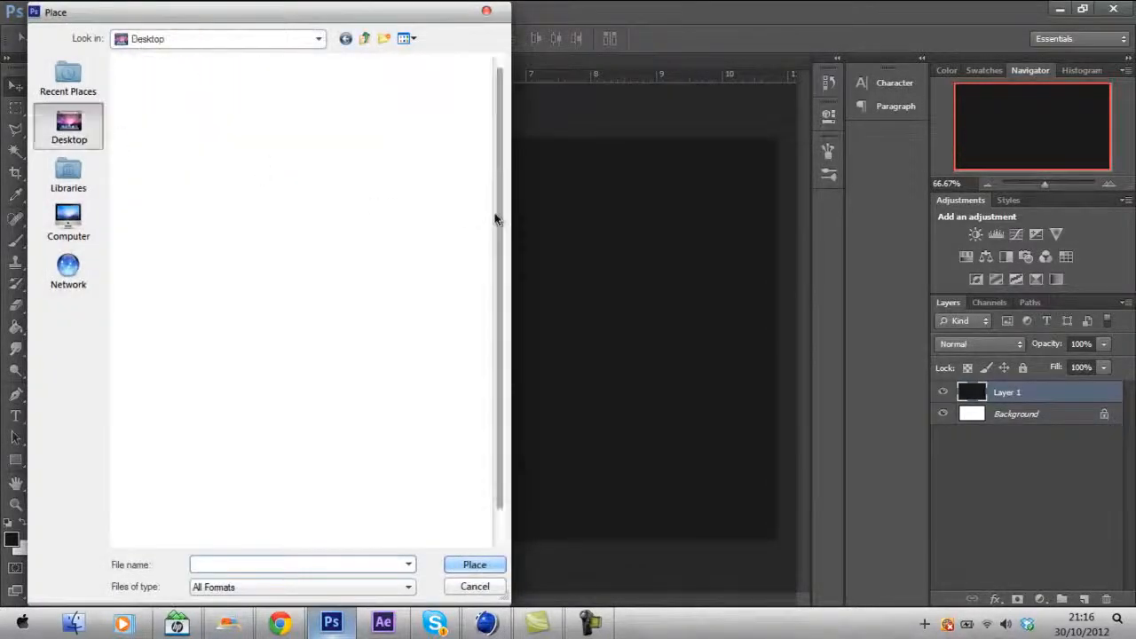
scroll(499, 173, down, 1)
double_click(377, 485)
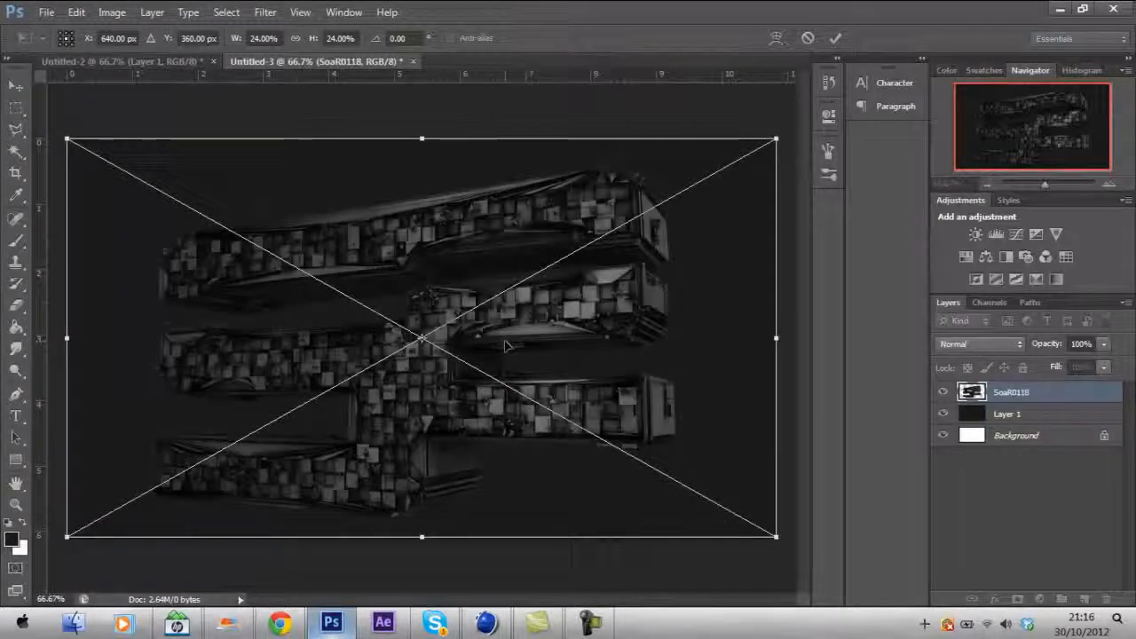
key(Return)
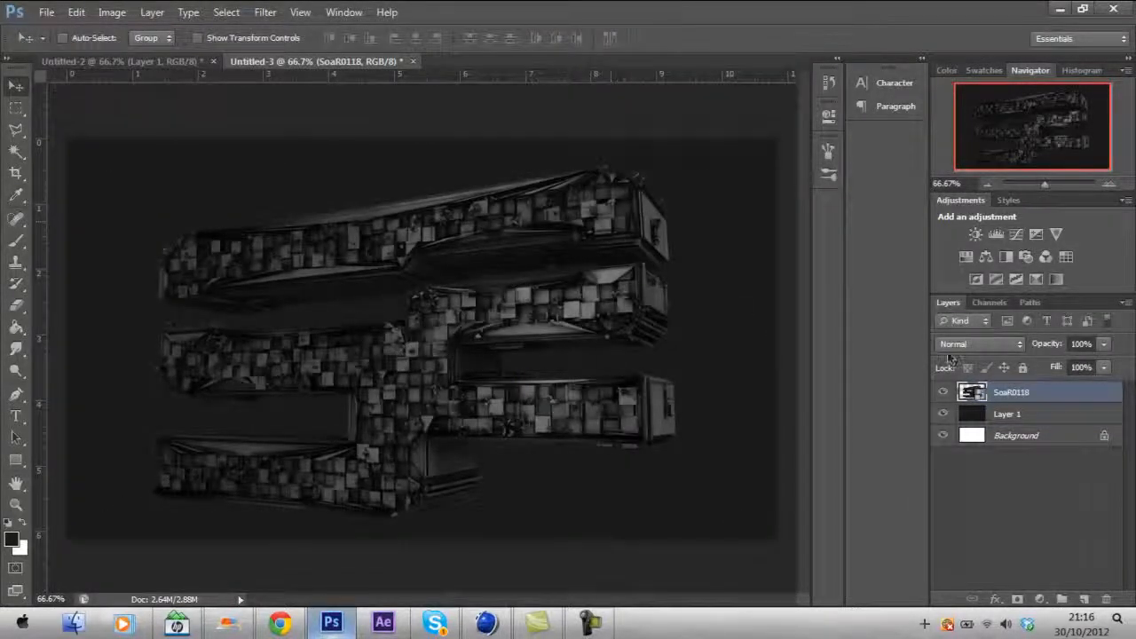
- Delete the white Background layer
right_click(1026, 393)
click(923, 193)
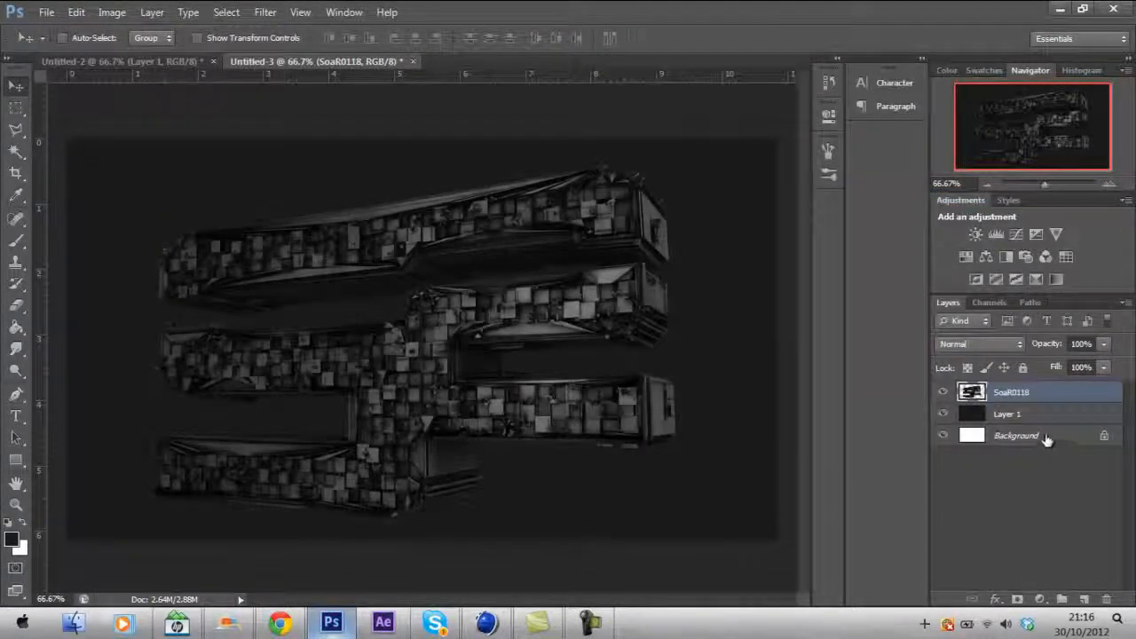
click(981, 436)
key(Delete)
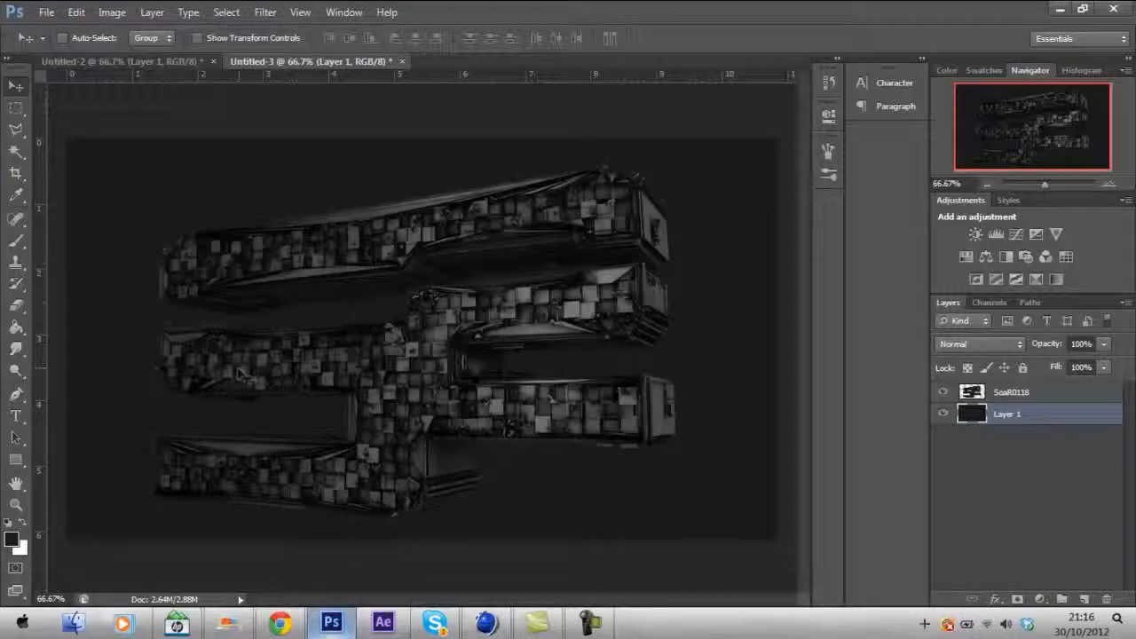
- Rename the SoaR0118 layer to Soar
alt+scroll(417, 351, up, 3)
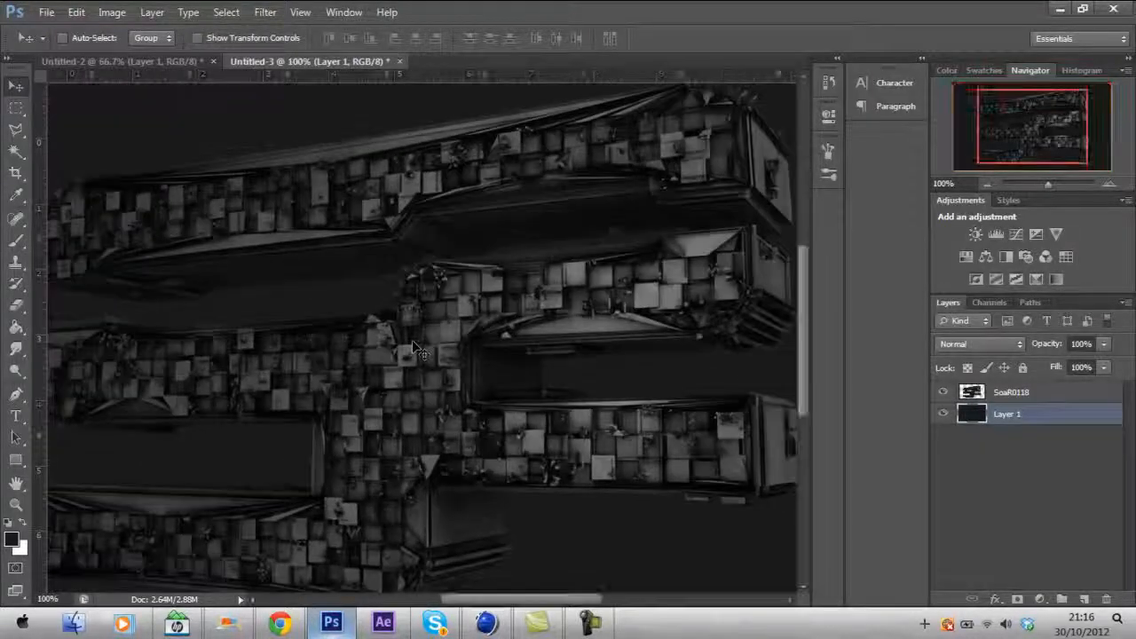
alt+scroll(417, 377, down, 2)
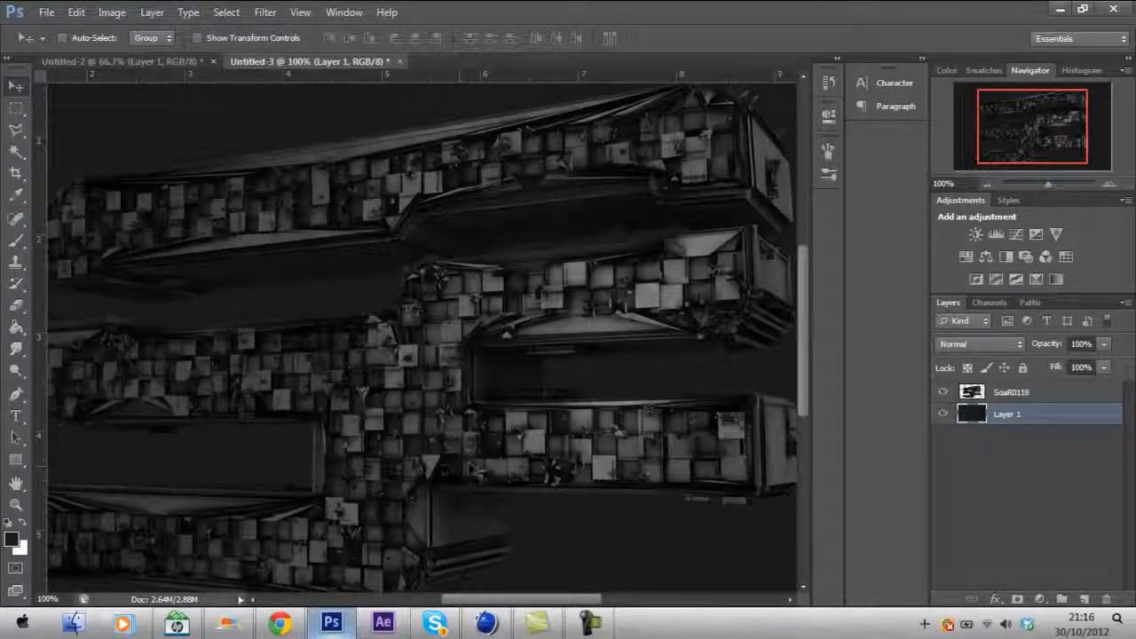
alt+scroll(503, 470, down, 1)
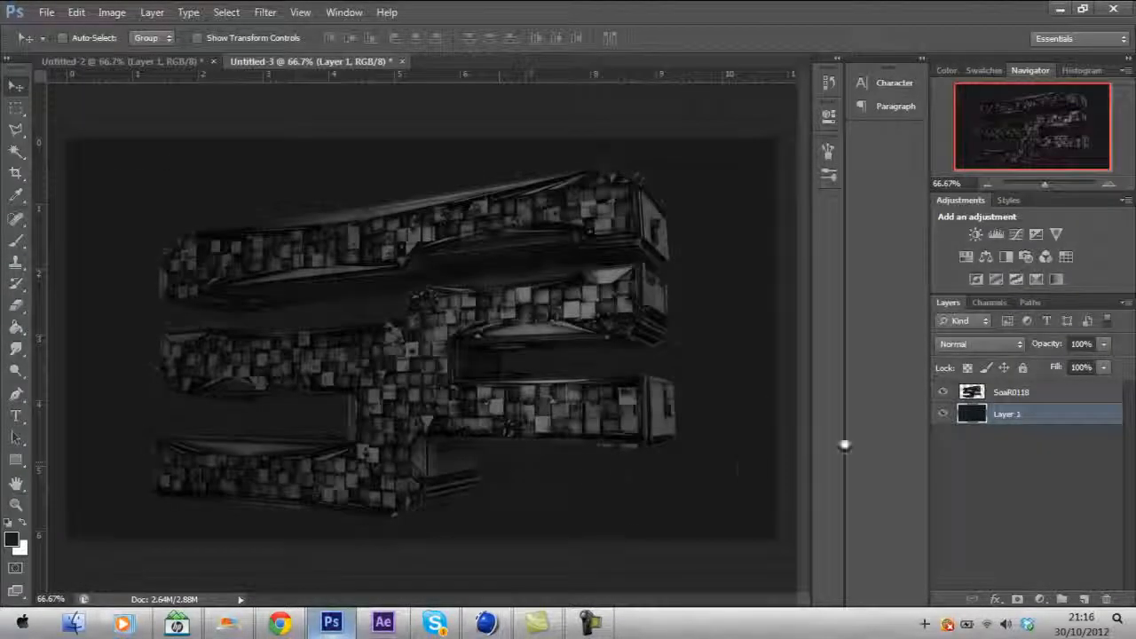
click(1016, 392)
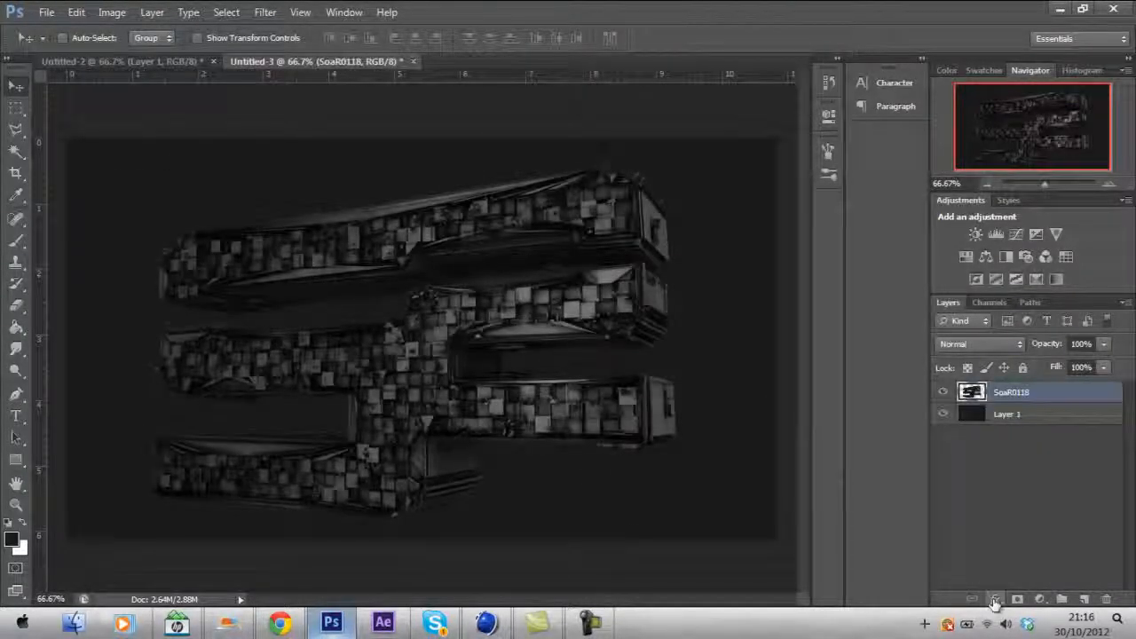
double_click(1013, 391)
text(Soar)
key(Return)
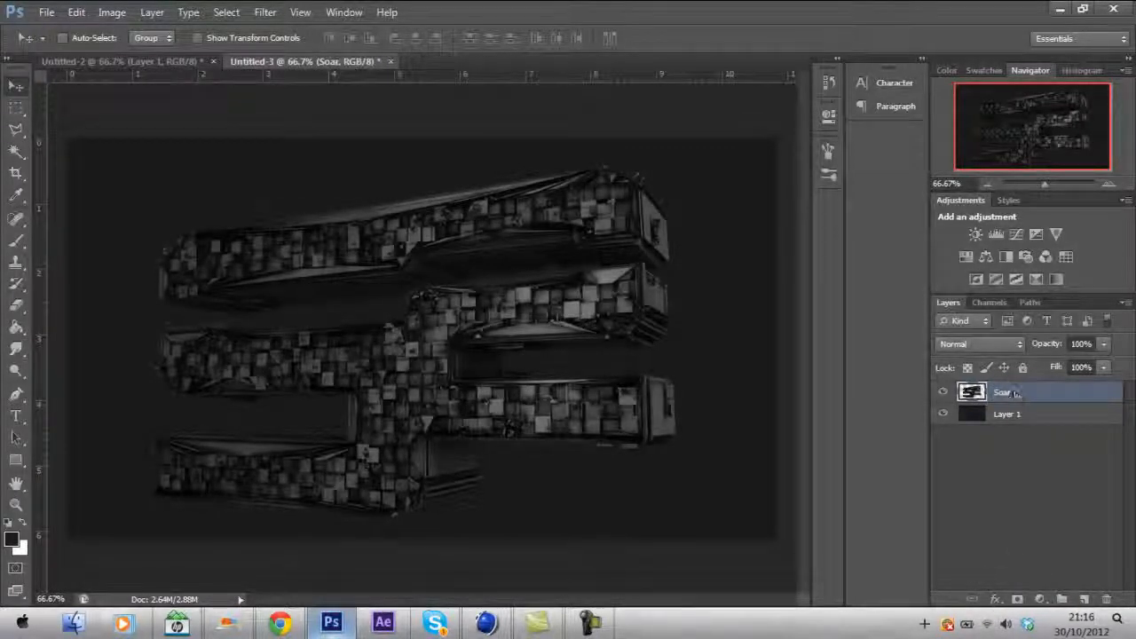
- Add a Gradient Overlay to the Soar layer and set the gradient's left color stop to grey a0a0a0
click(996, 599)
click(1012, 544)
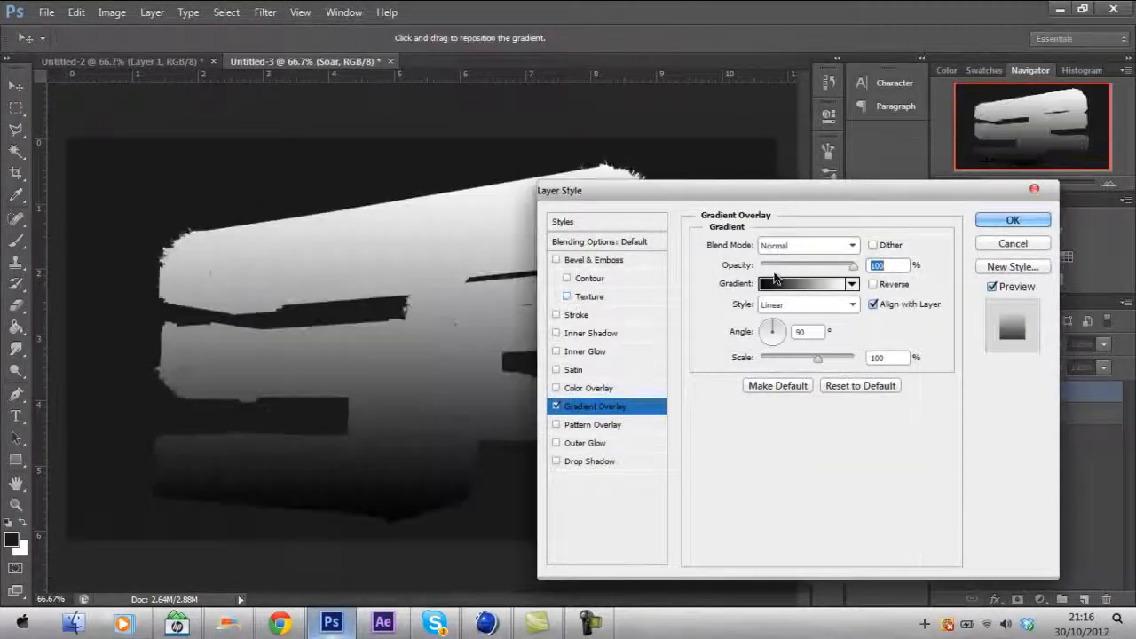
click(783, 284)
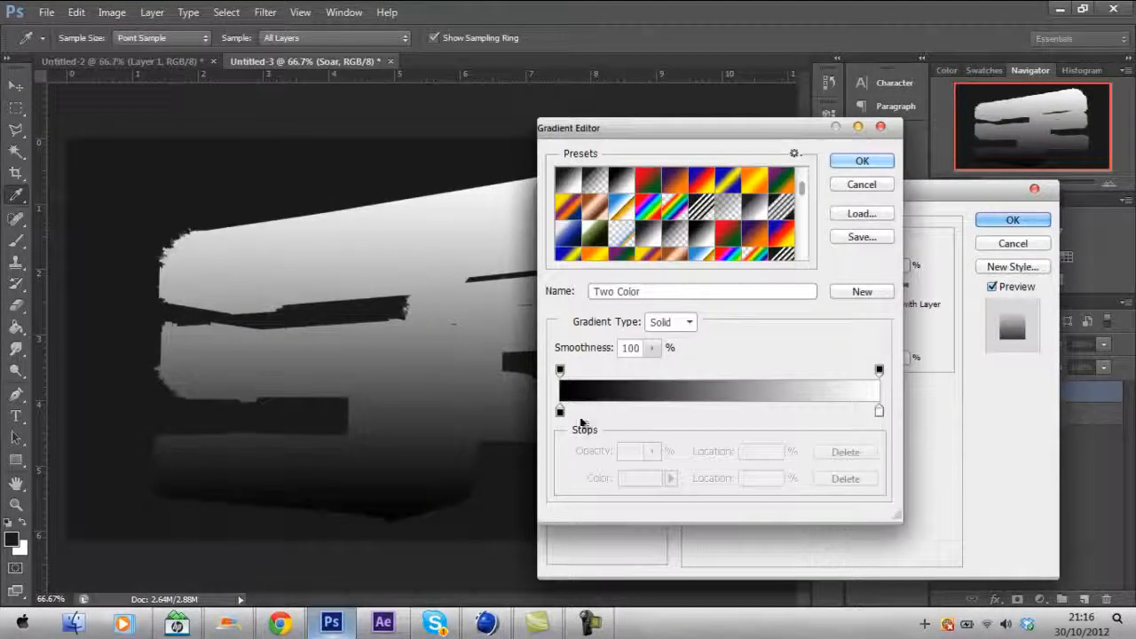
click(559, 410)
click(624, 477)
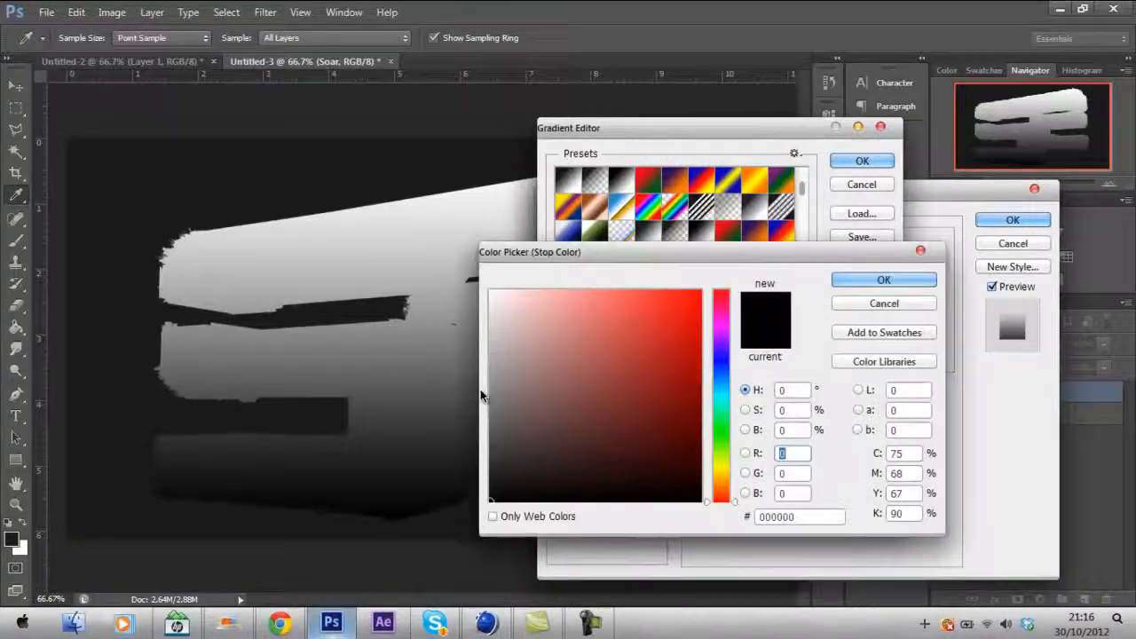
drag(493, 393, 485, 369)
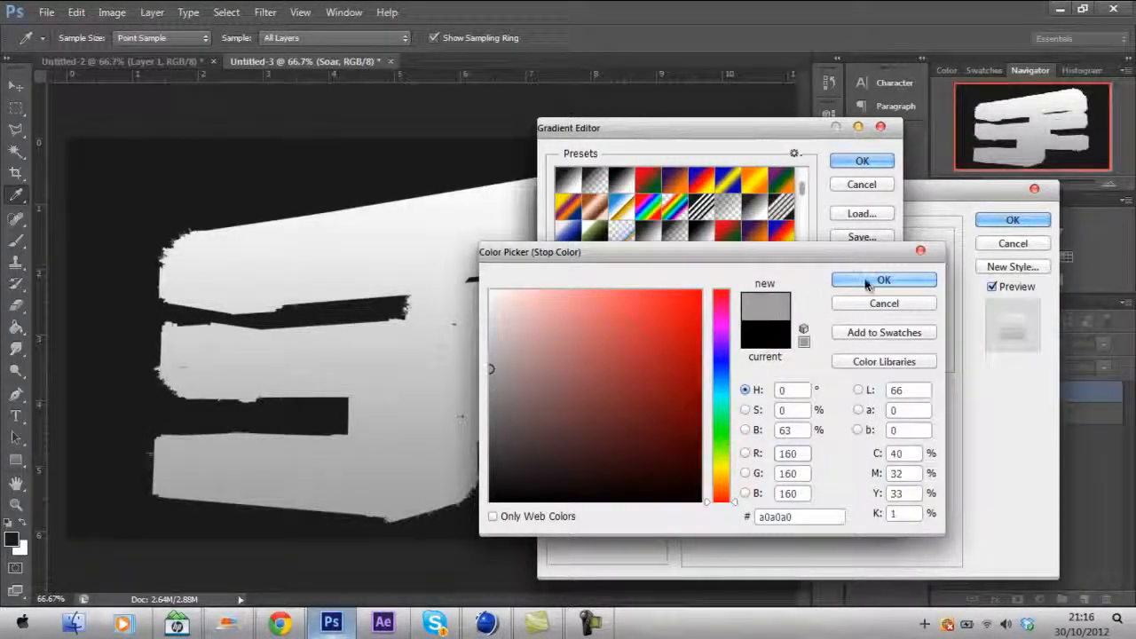
click(870, 281)
- Set the gradient's right color stop to grey aaaaaa and confirm the edited gradient
click(879, 411)
click(641, 477)
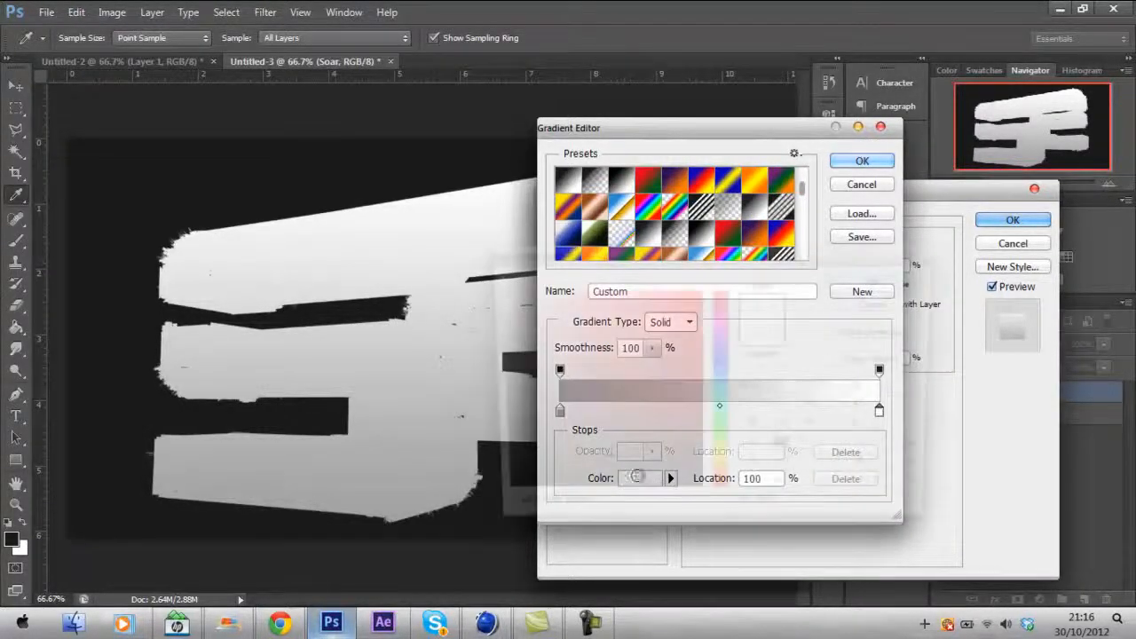
click(487, 363)
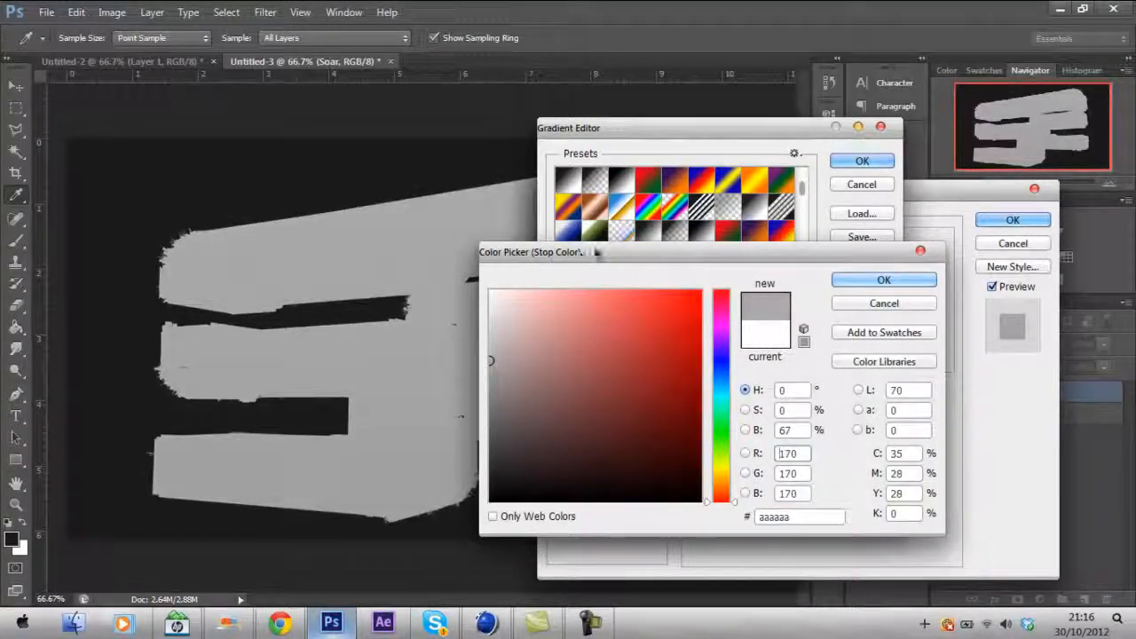
drag(585, 257, 784, 294)
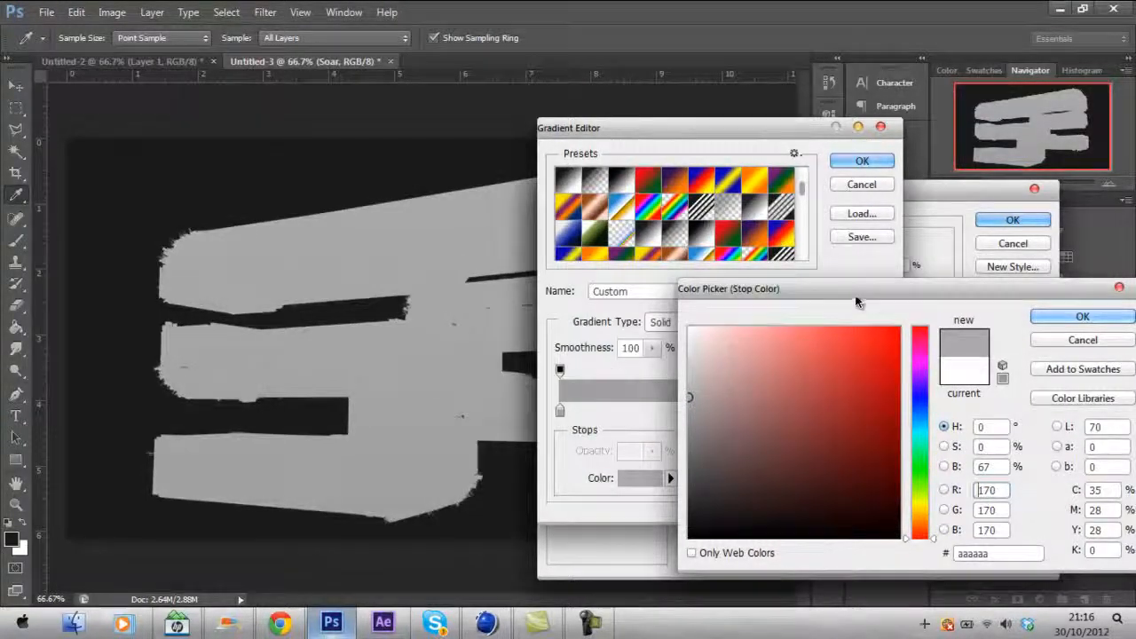
drag(856, 292, 755, 286)
click(957, 308)
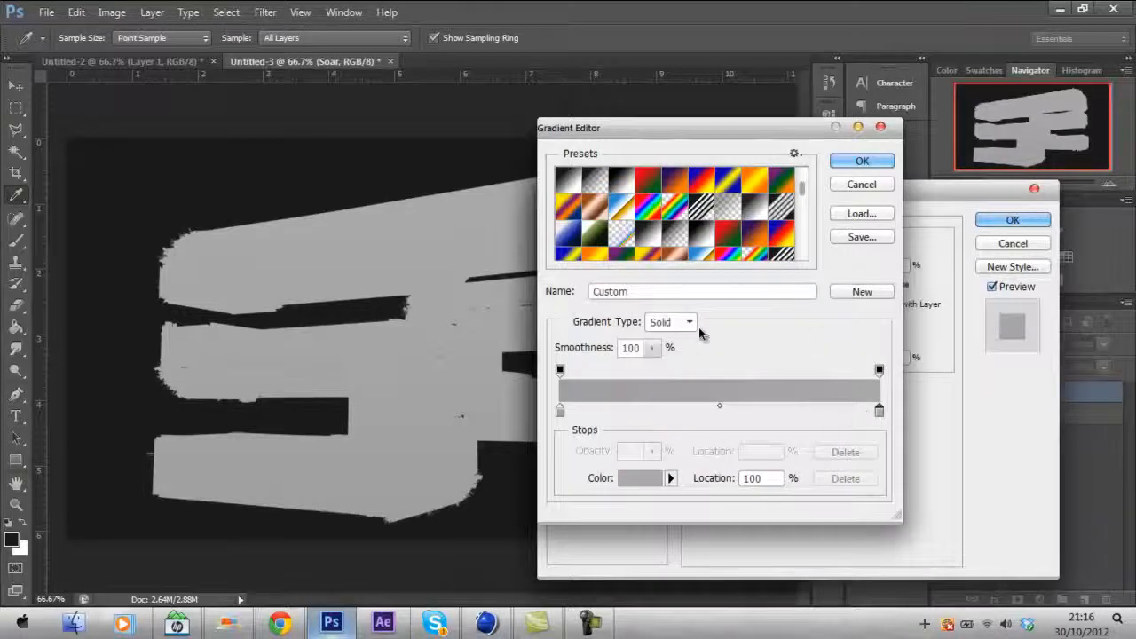
click(862, 161)
- Set the Gradient Overlay blend mode to Overlay and apply the layer style
click(850, 246)
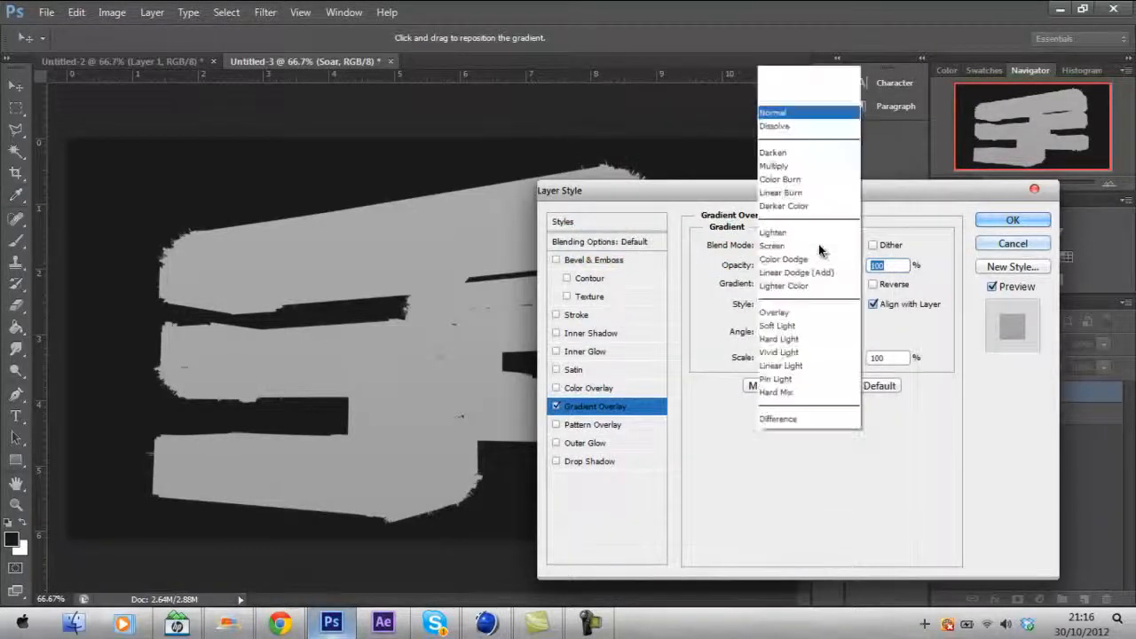
click(786, 207)
click(792, 248)
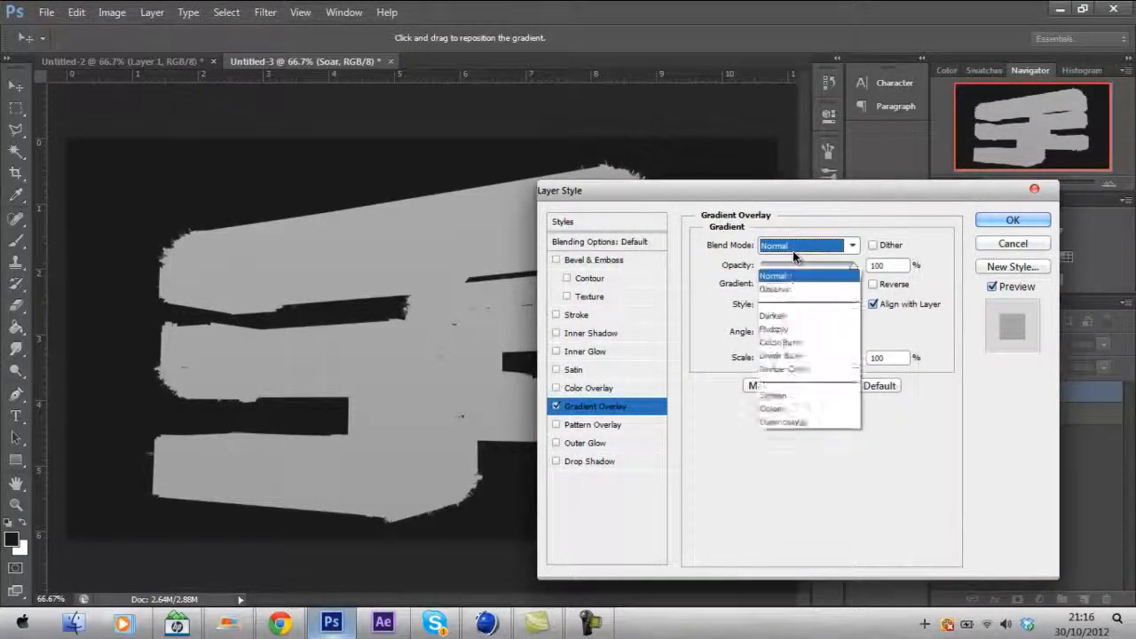
click(785, 213)
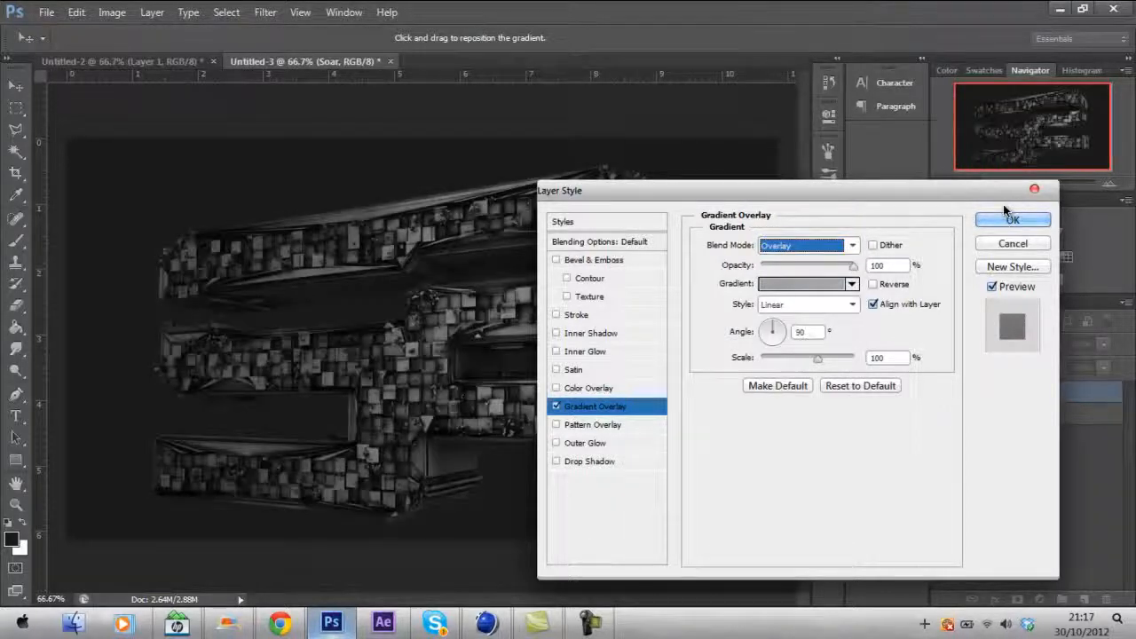
click(1000, 223)
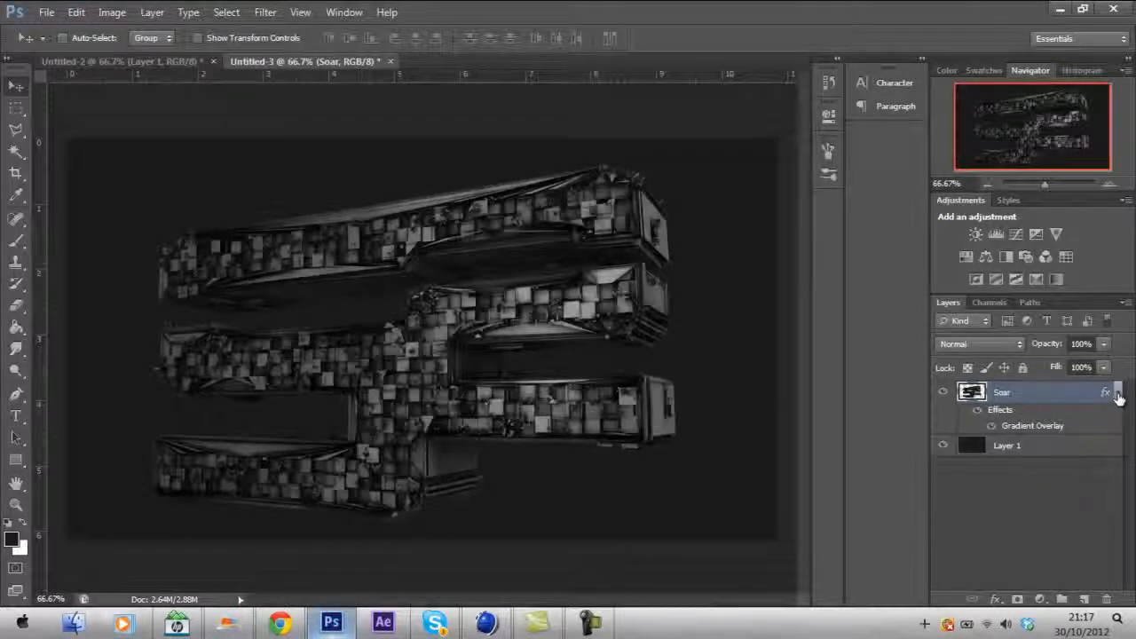
- Add an Outer Glow to the Soar layer and set its glow color to white
click(995, 600)
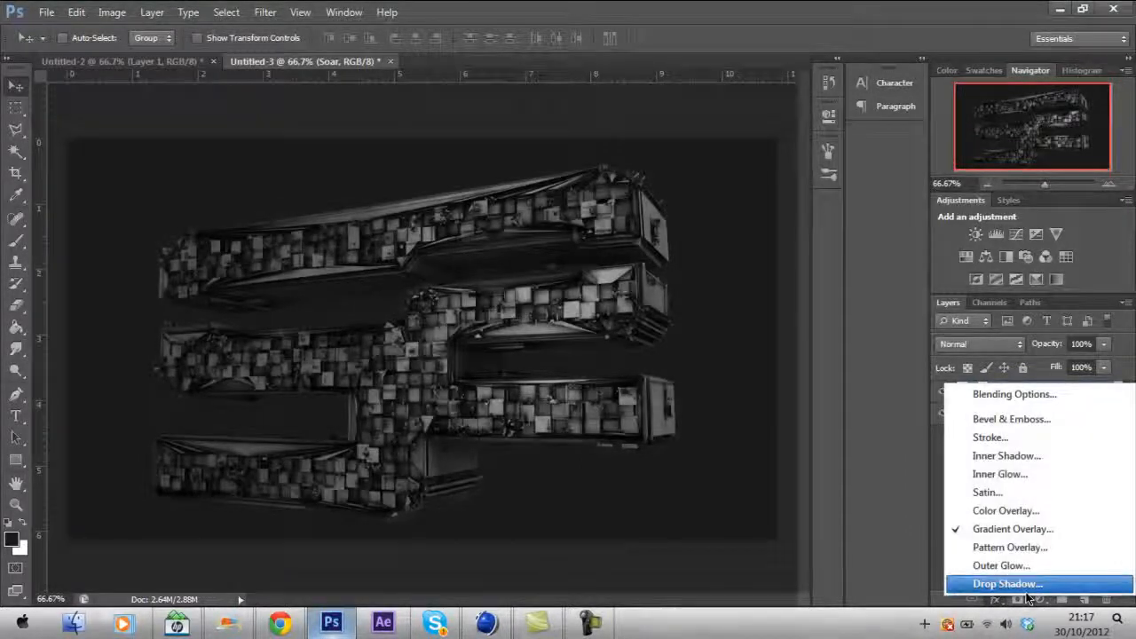
click(1010, 566)
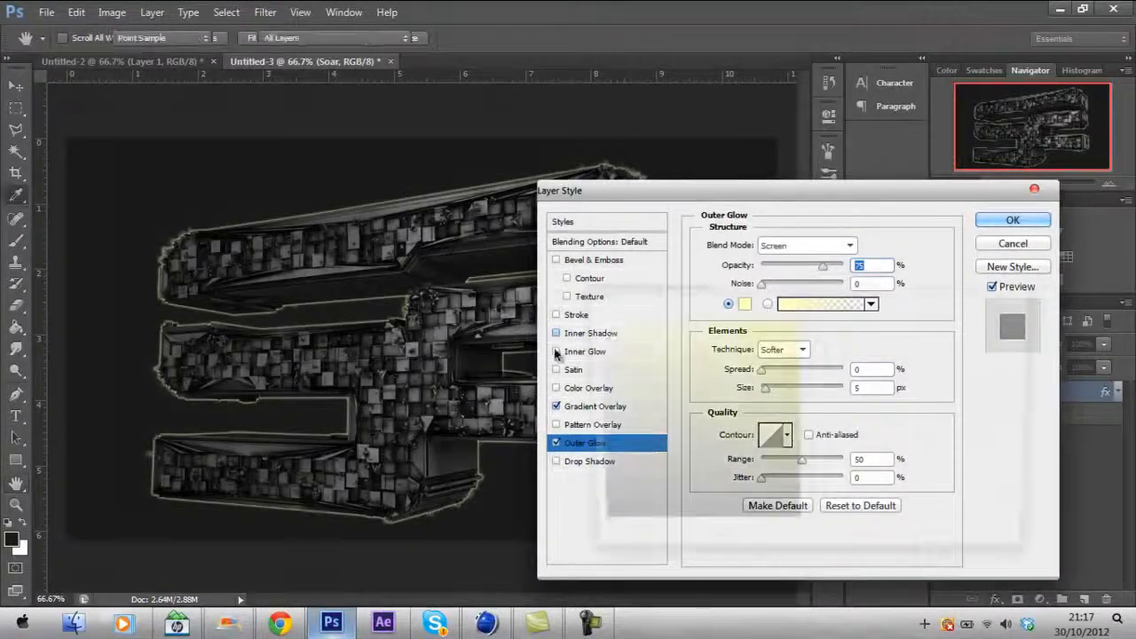
click(745, 304)
drag(587, 372, 577, 300)
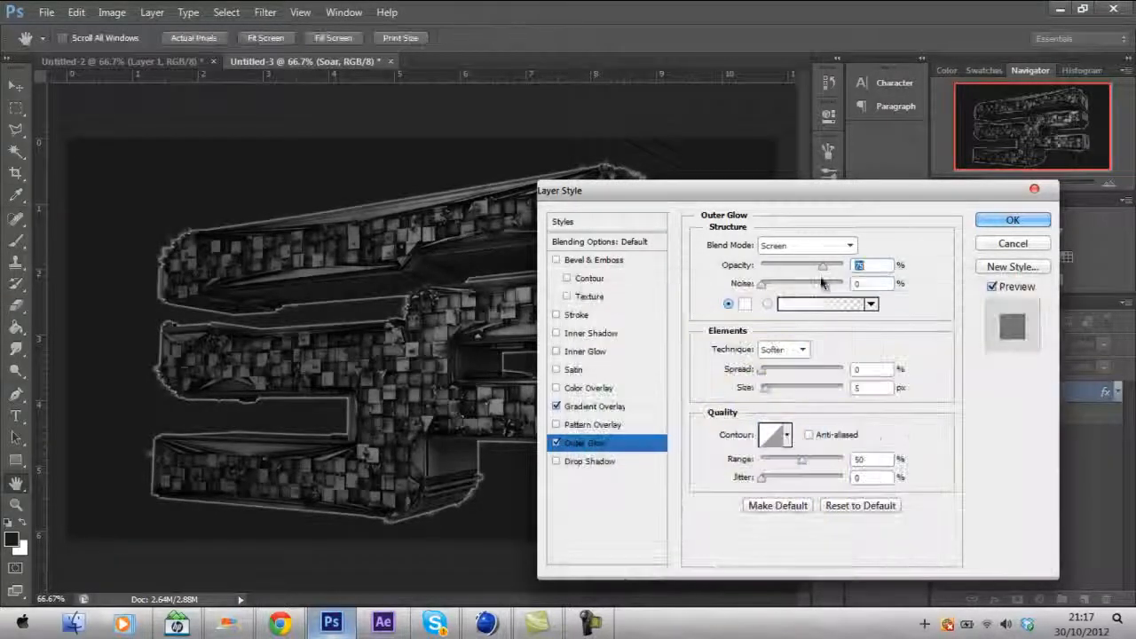
- Set the Outer Glow range to 100%, size to 16 px and opacity to 13%, then apply it
click(766, 389)
drag(803, 466, 843, 461)
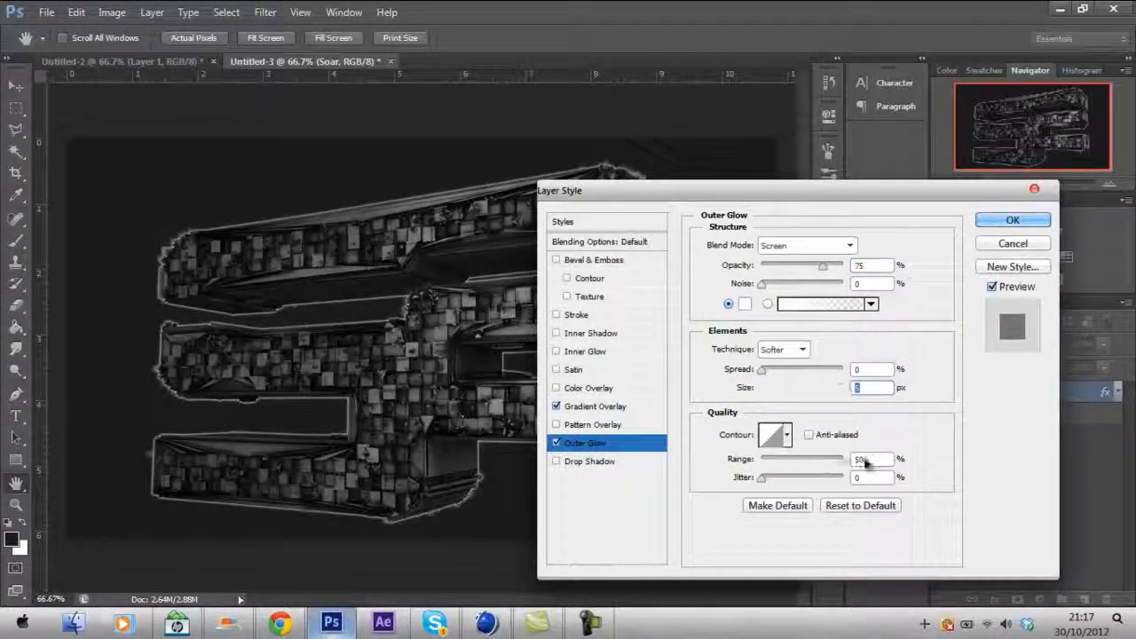
click(772, 394)
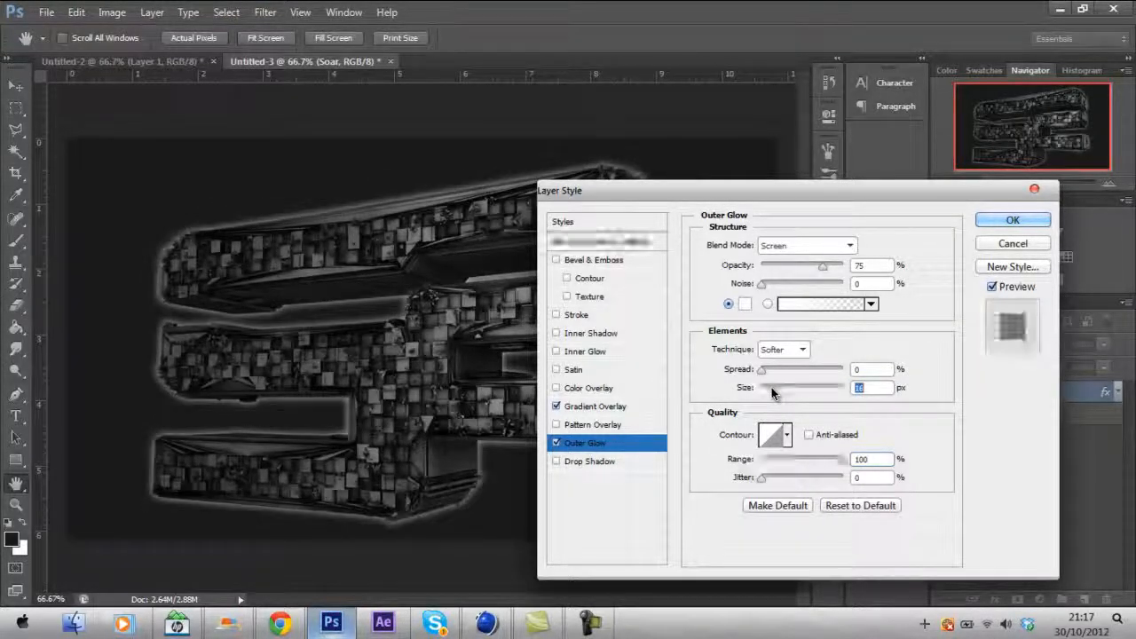
click(779, 268)
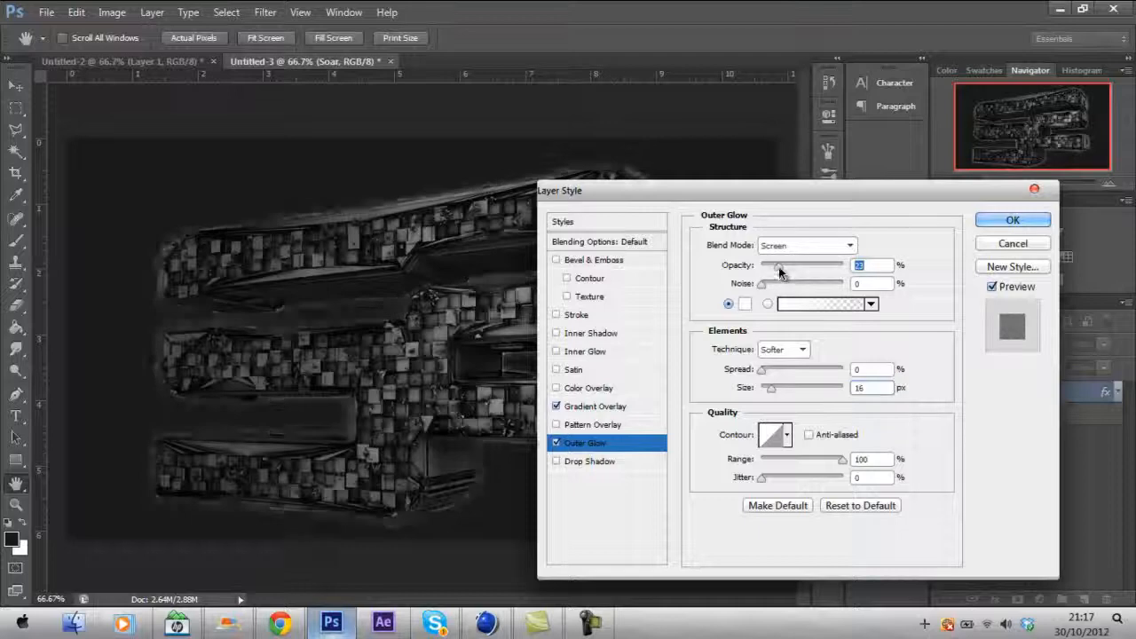
drag(772, 266, 771, 266)
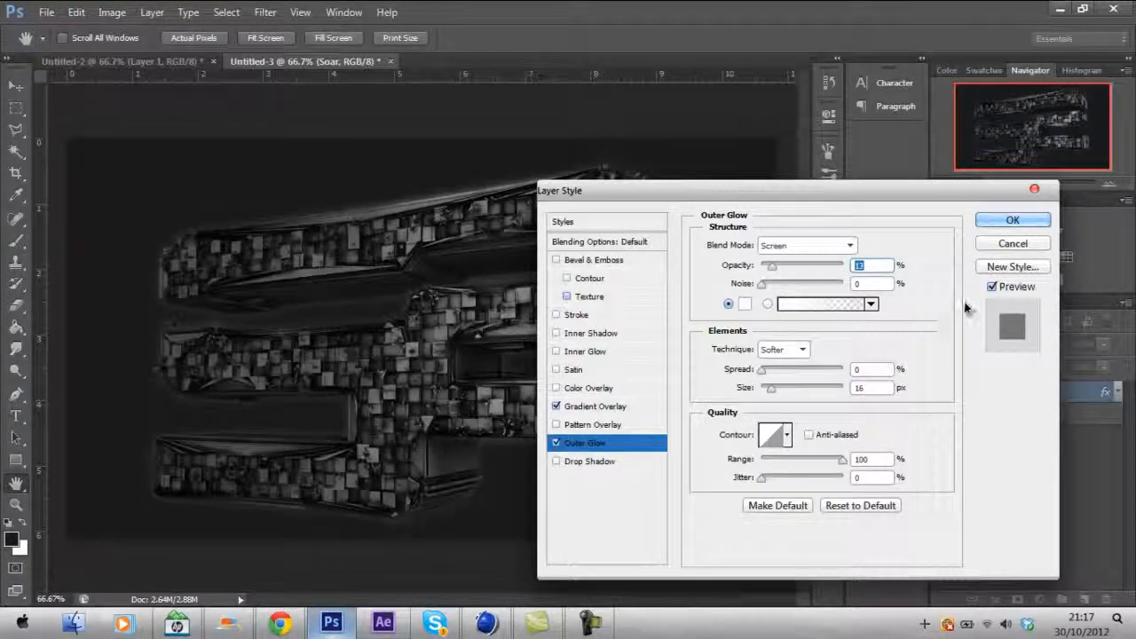
click(1012, 220)
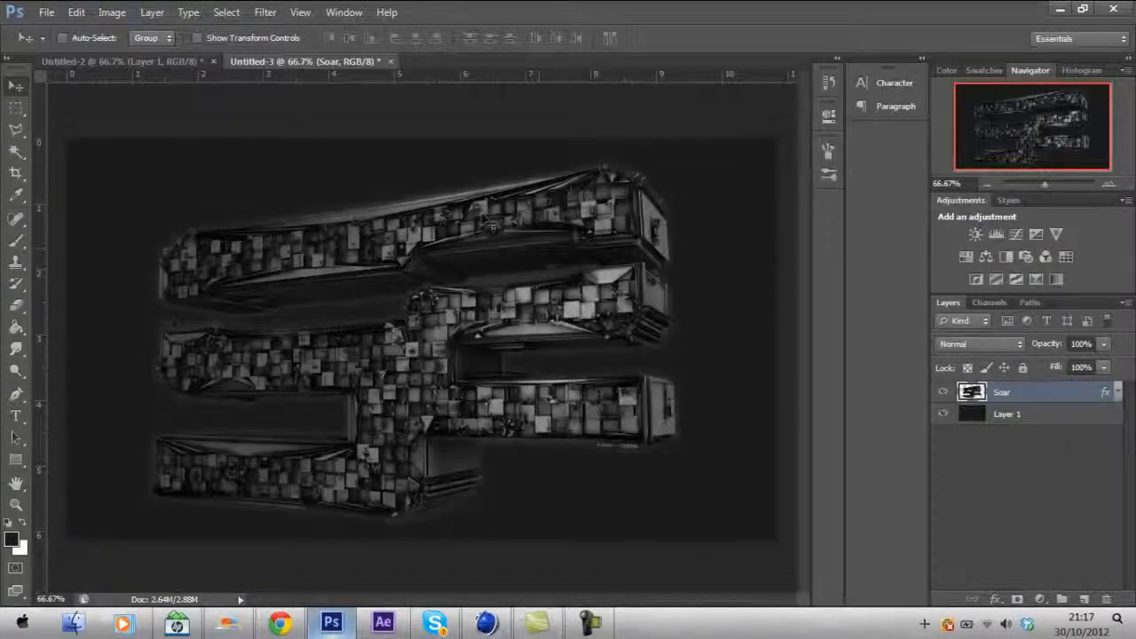
- Open FezoDZN EX pack.psd from the FezoDZN Exc Pack folder inside the Desktop's Every thing folder
click(47, 12)
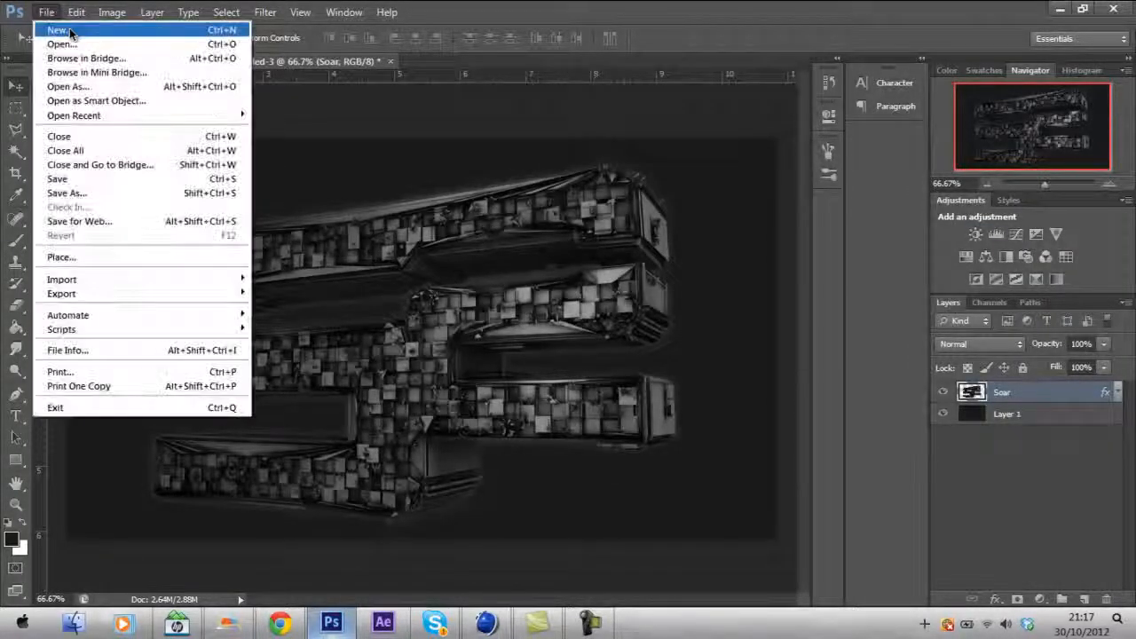
click(77, 42)
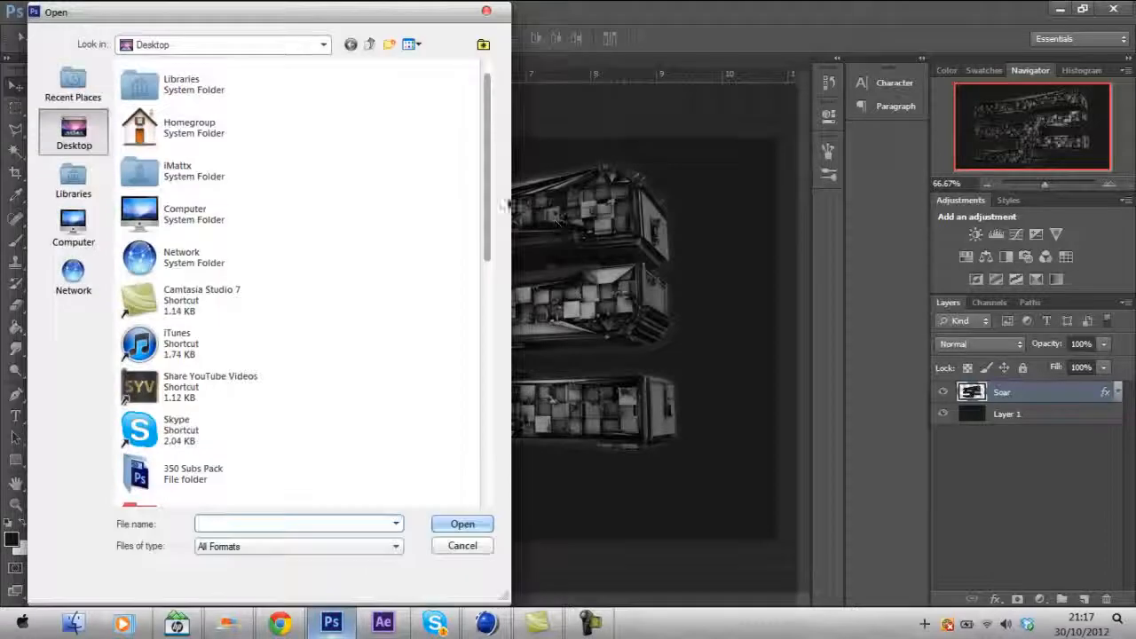
drag(487, 191, 488, 321)
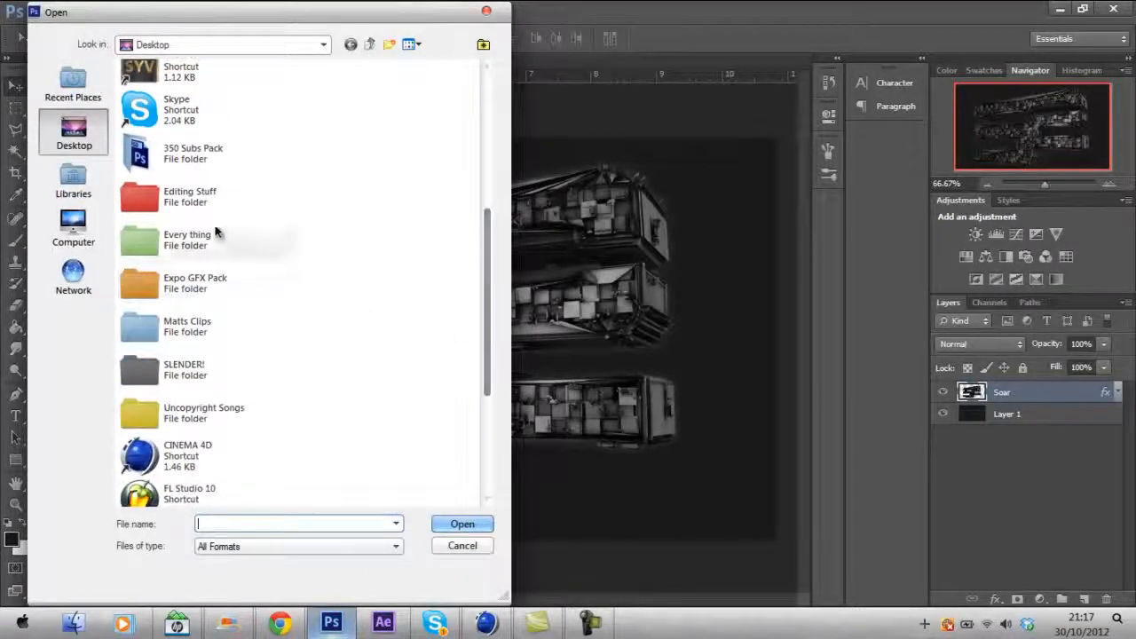
double_click(284, 241)
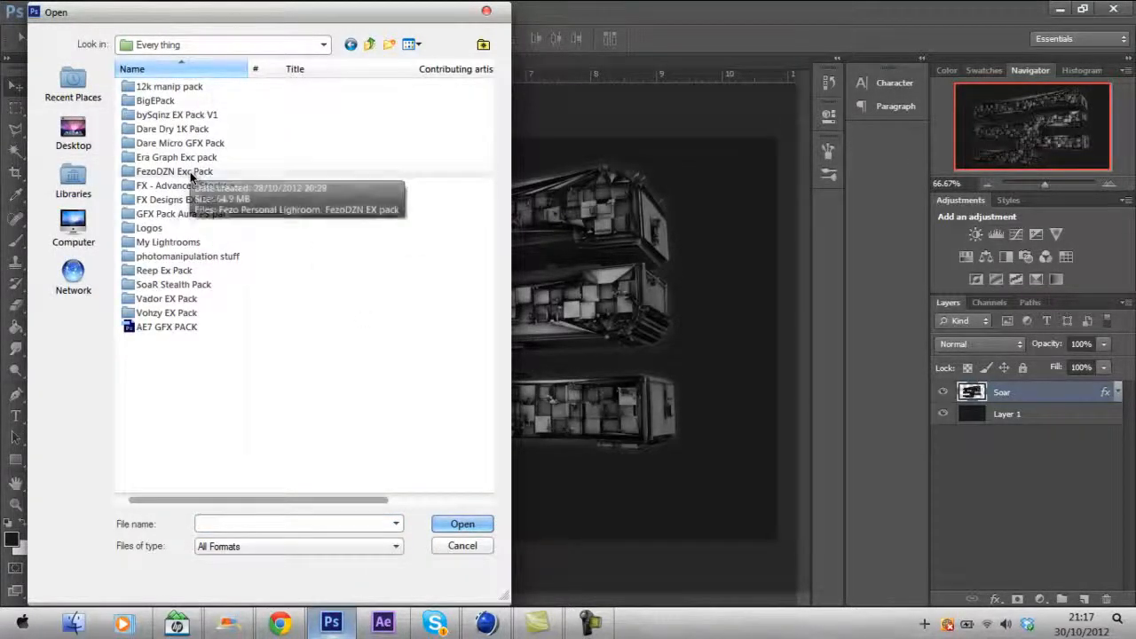
double_click(211, 174)
double_click(253, 111)
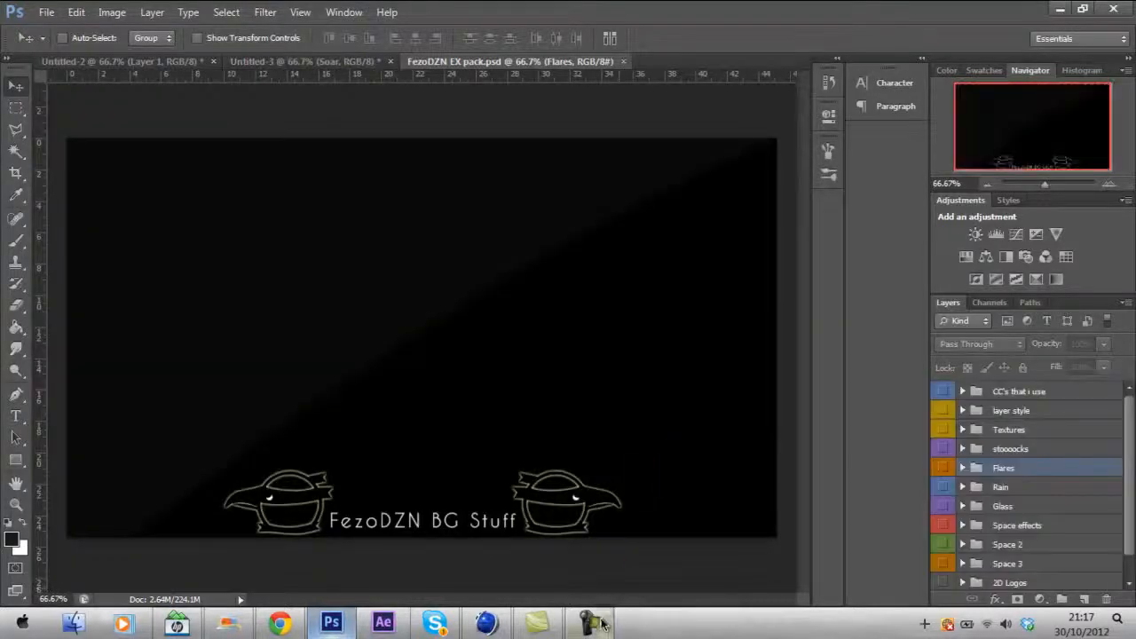
click(589, 623)
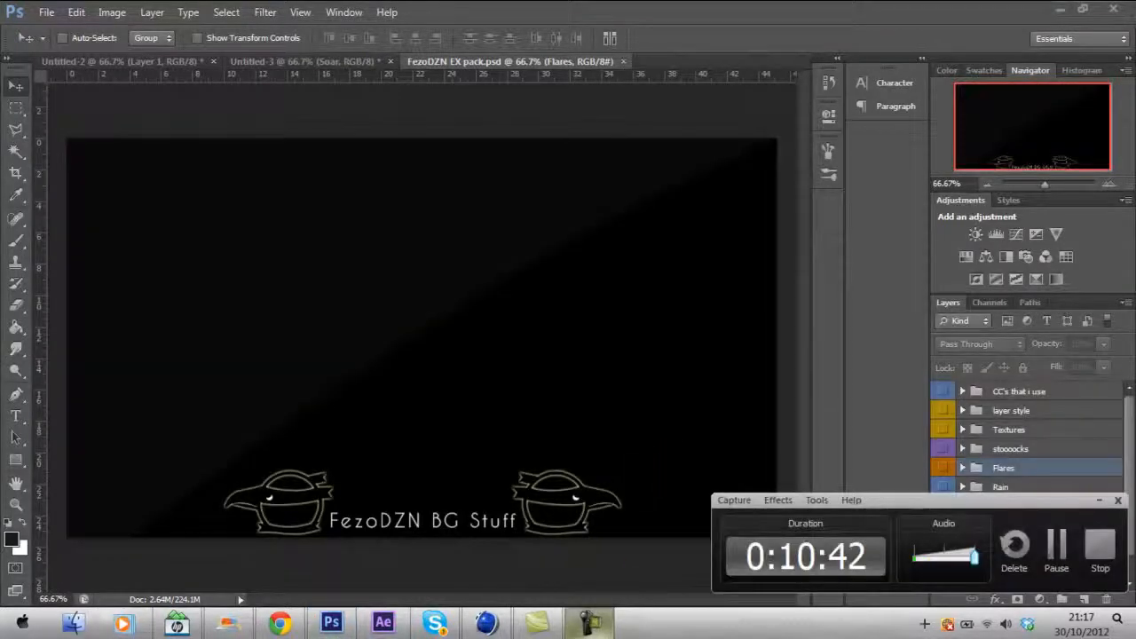
click(1099, 500)
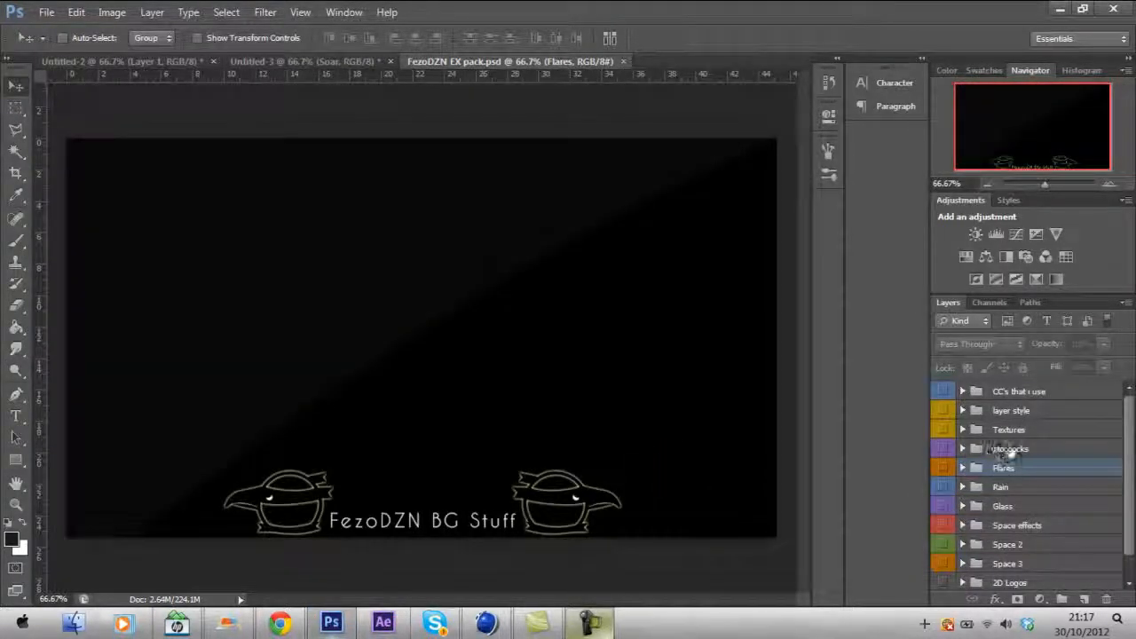
- Expand the Textures group and preview its texture layers by toggling their visibility on and off
click(962, 429)
click(944, 472)
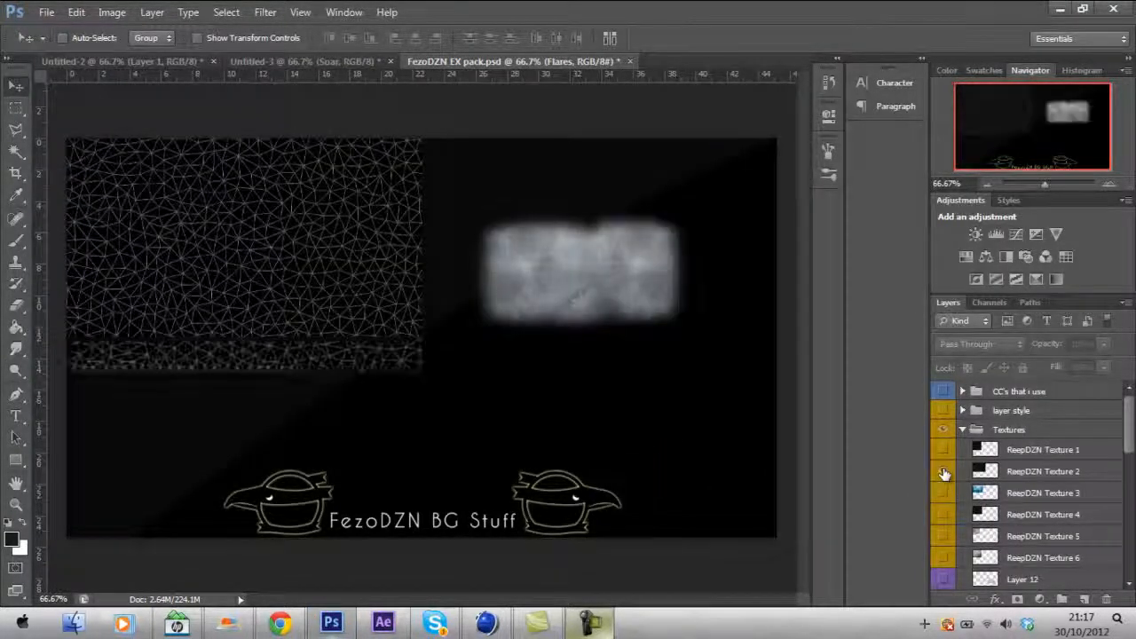
click(944, 473)
click(945, 452)
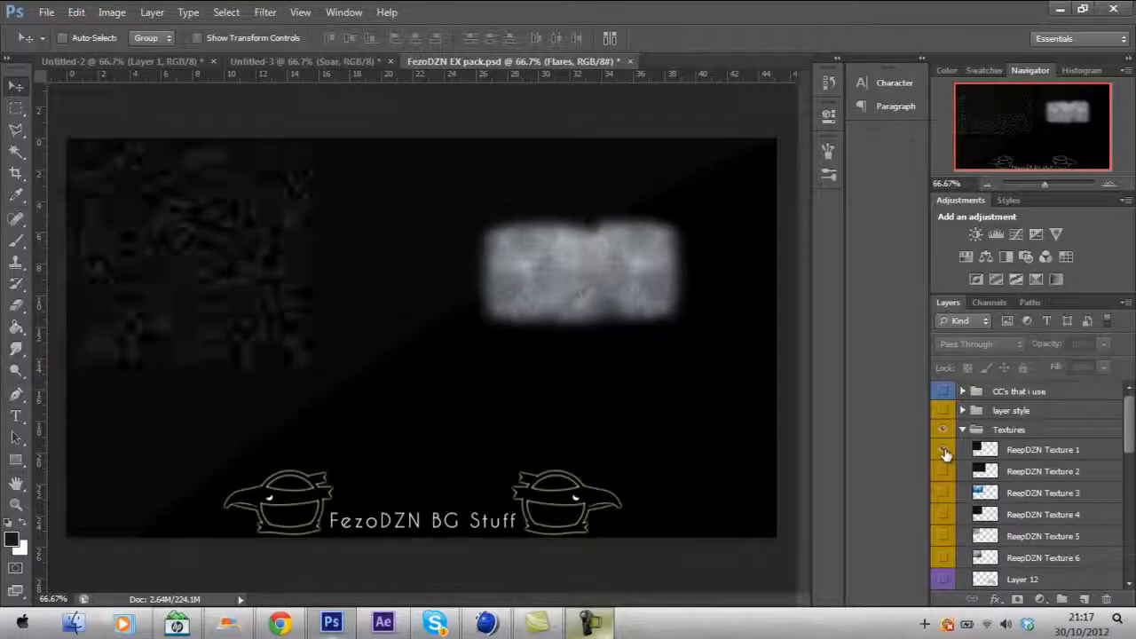
click(946, 522)
click(946, 536)
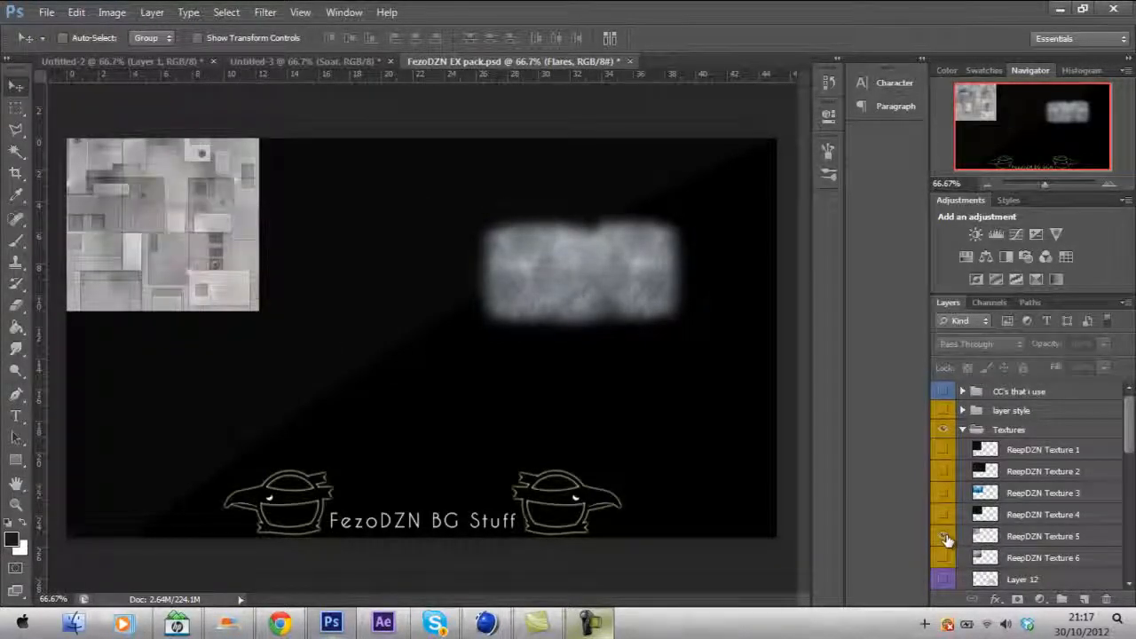
click(946, 559)
click(946, 557)
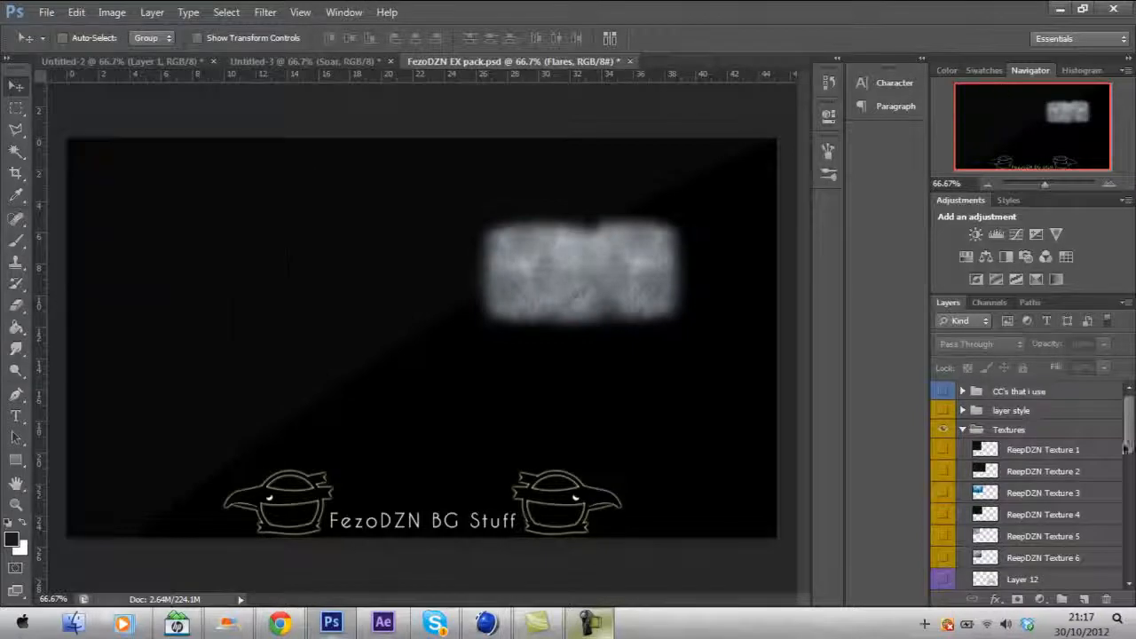
- Preview Layers 11, 11 copy, 10, 9 and 8 by toggling their visibility, then select Layer 8
scroll(968, 524, down, 5)
click(946, 493)
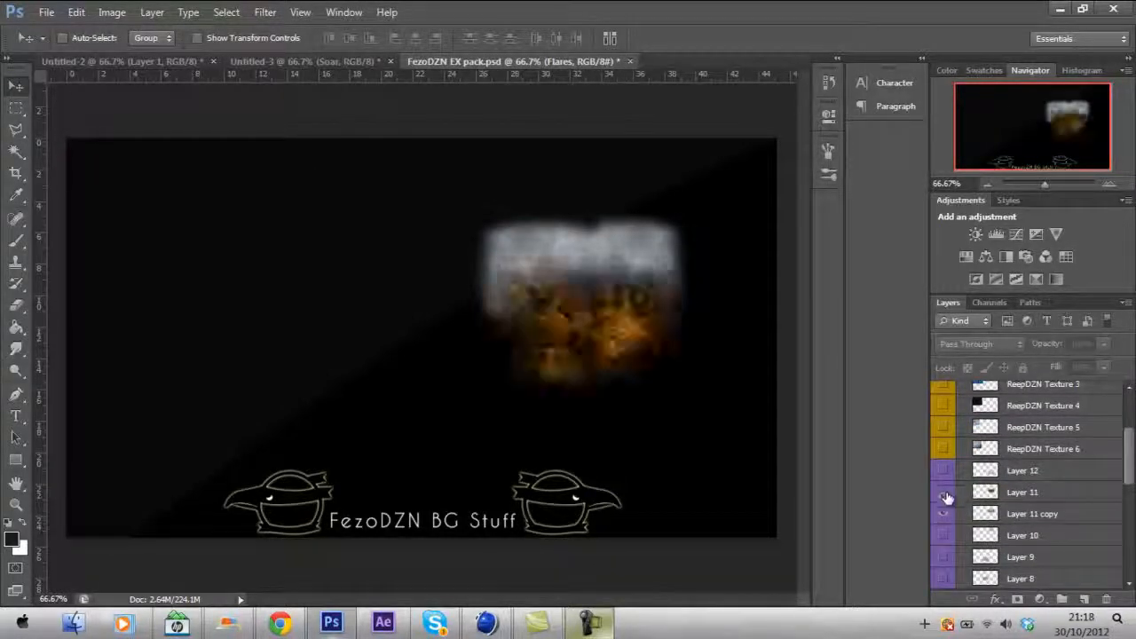
click(946, 514)
click(943, 534)
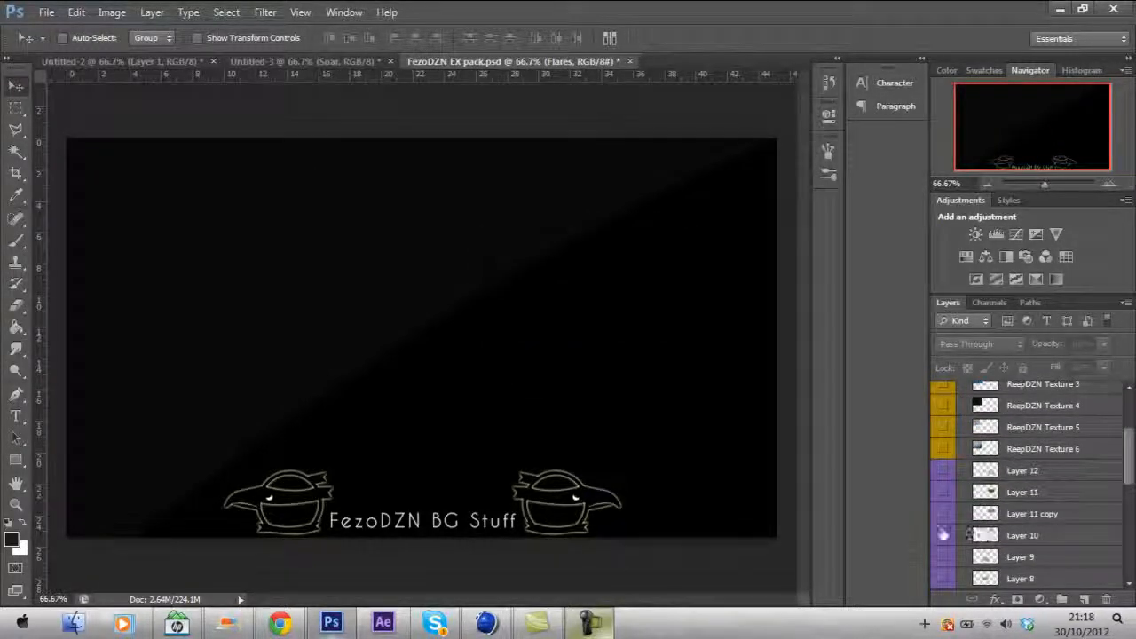
click(944, 534)
click(945, 558)
click(946, 579)
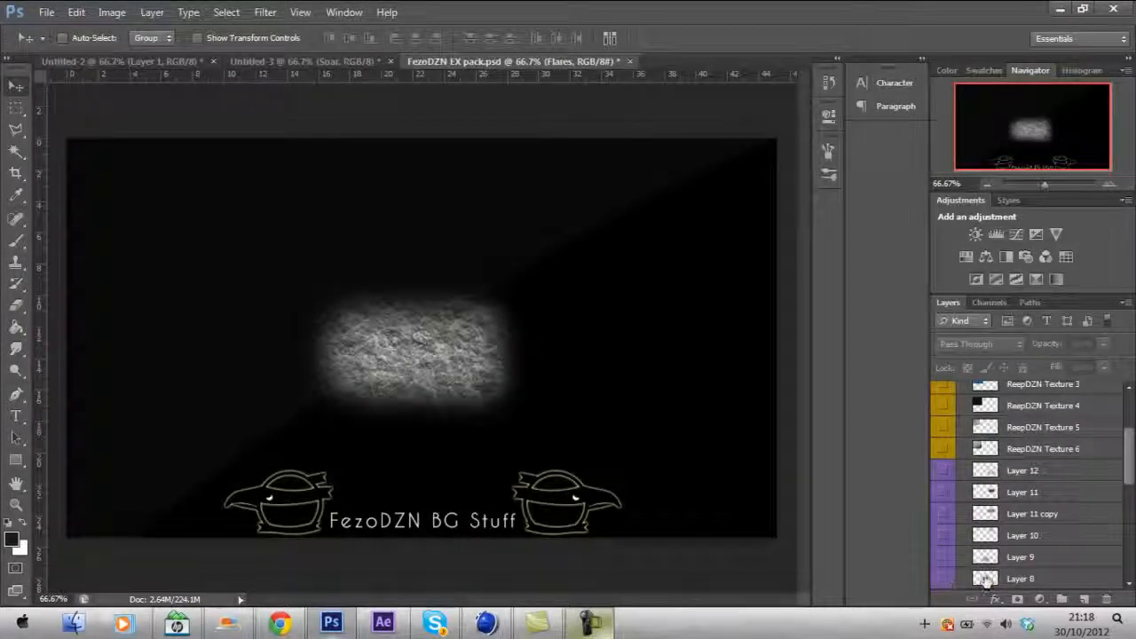
click(986, 579)
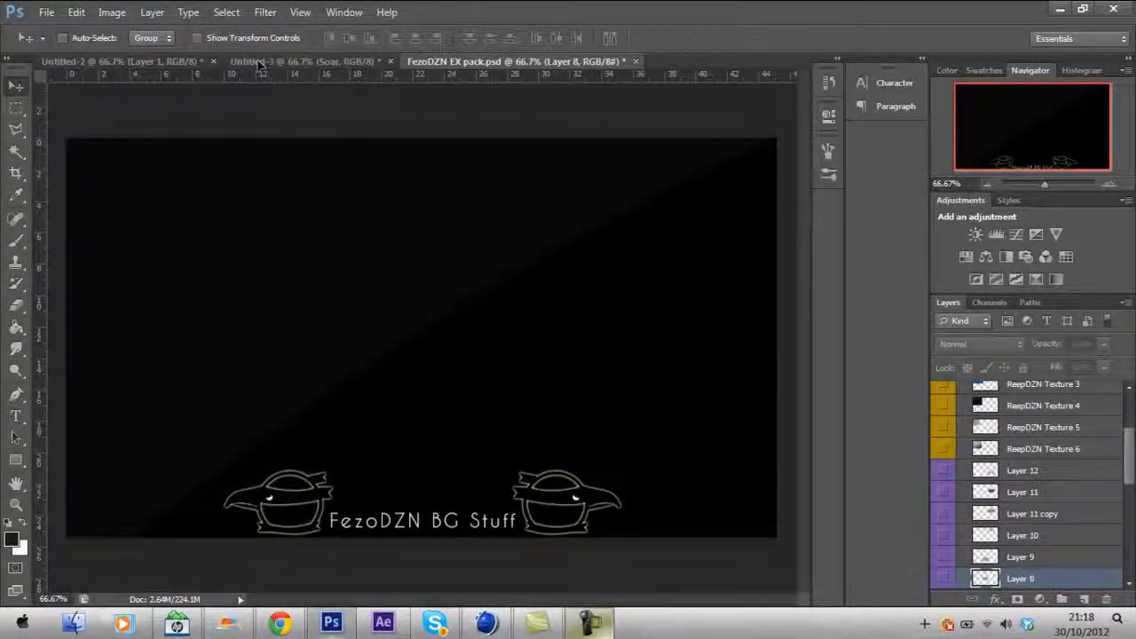
- In the Untitled-3 document, scale up the texture layer and move it over the upper right of the logo
click(288, 62)
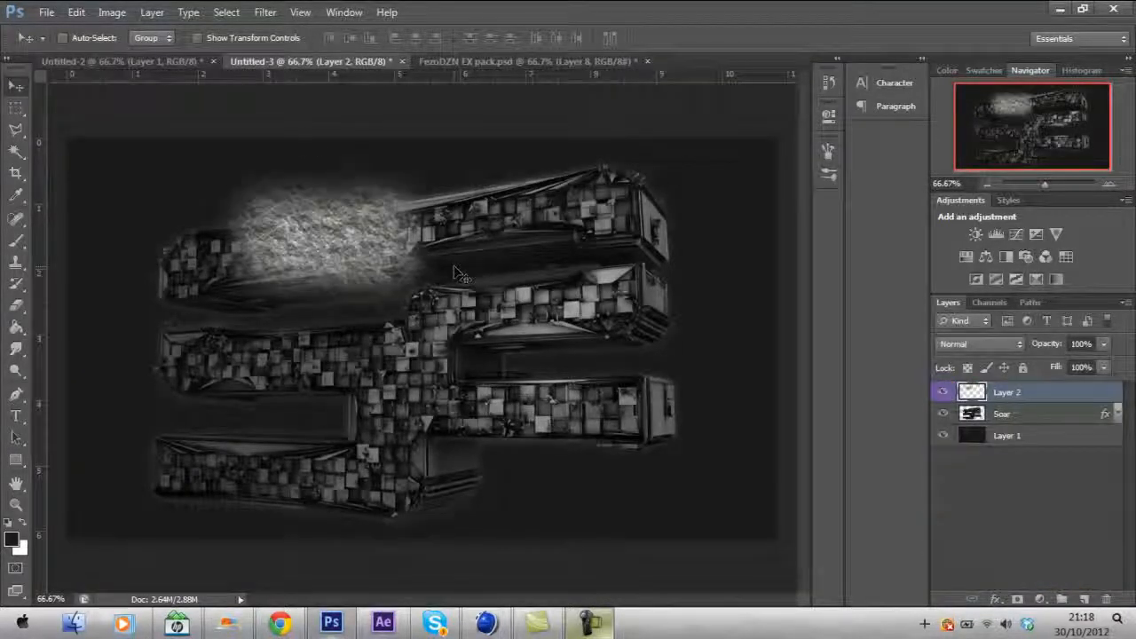
key(ctrl+t)
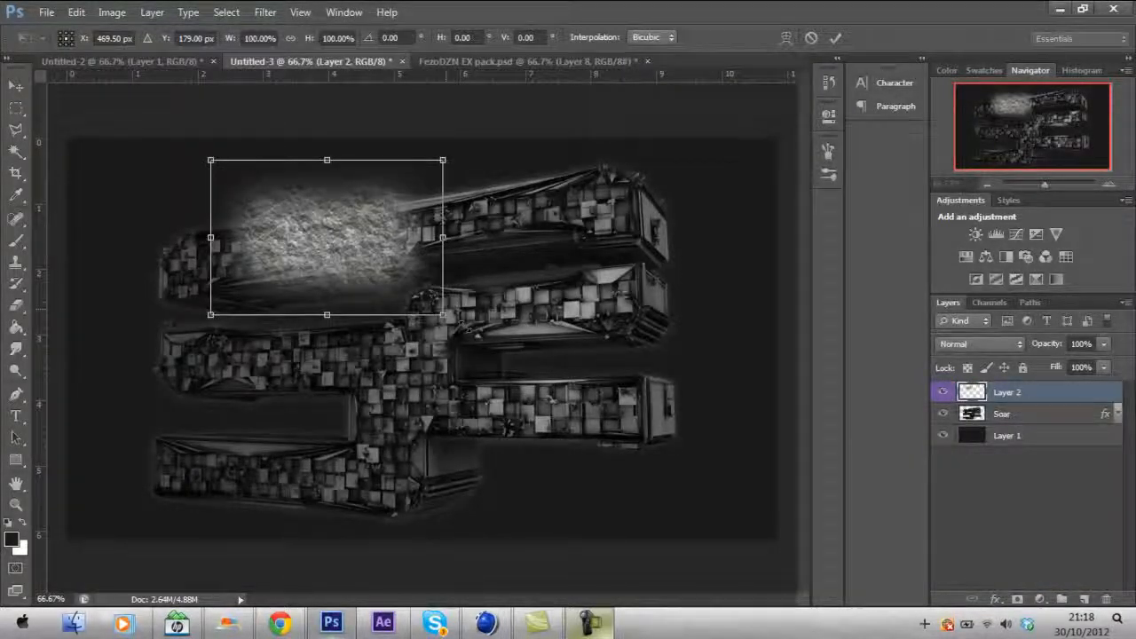
drag(444, 318, 609, 434)
drag(489, 341, 614, 294)
key(Return)
- Duplicate the texture layer several times and move the copies so the texture covers the whole logo
key(ctrl+j)
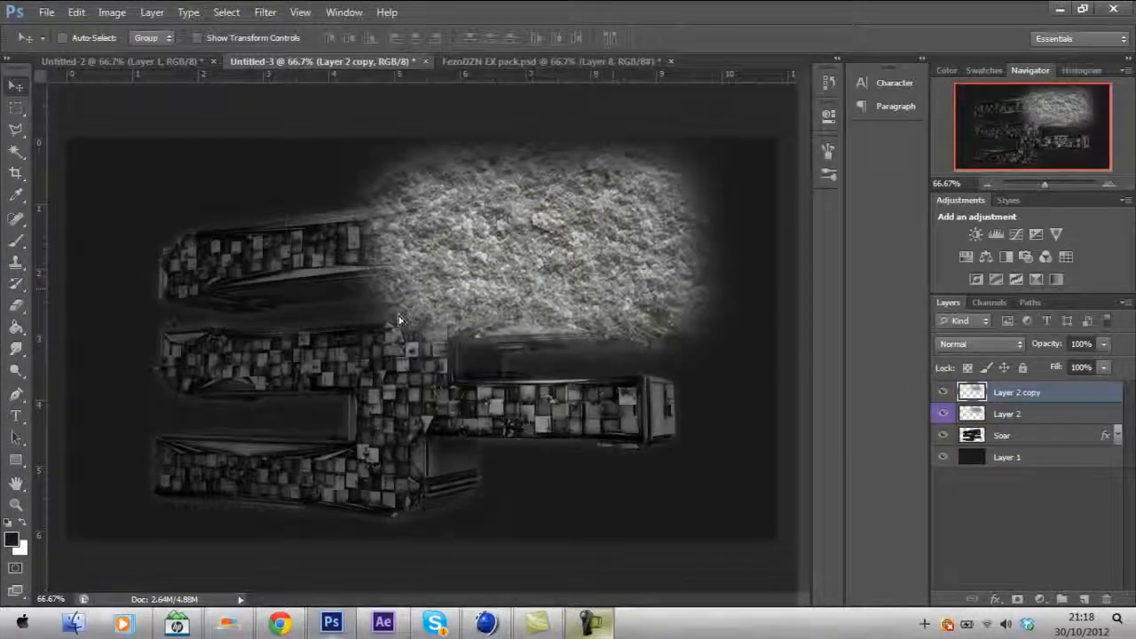
alt+drag(388, 322, 595, 423)
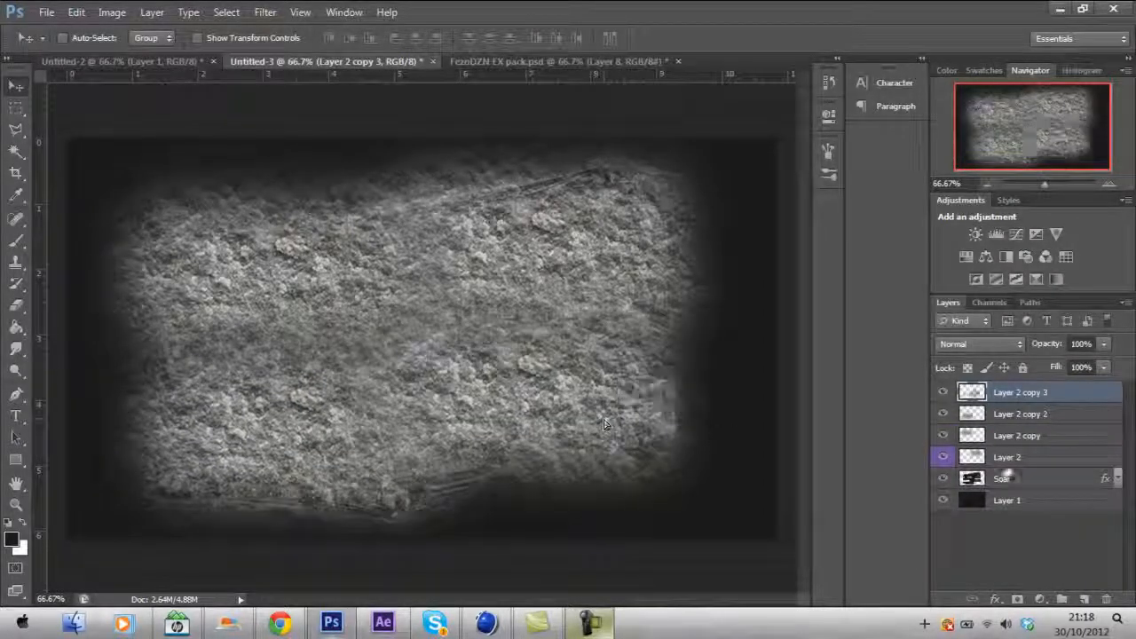
- Select Layer 2 and its three copies and create a clipping mask onto the Soar layer
shift+click(1005, 458)
right_click(1005, 461)
click(939, 226)
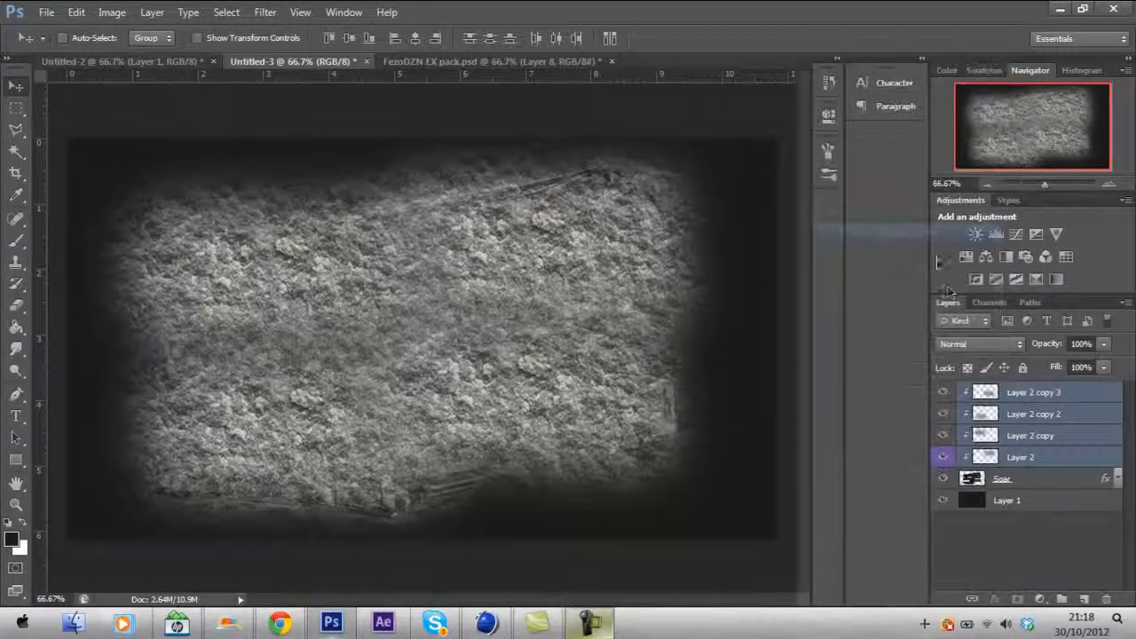
- Set the clipped texture layers' blend mode to Overlay and their opacity to 15%
click(976, 344)
click(981, 213)
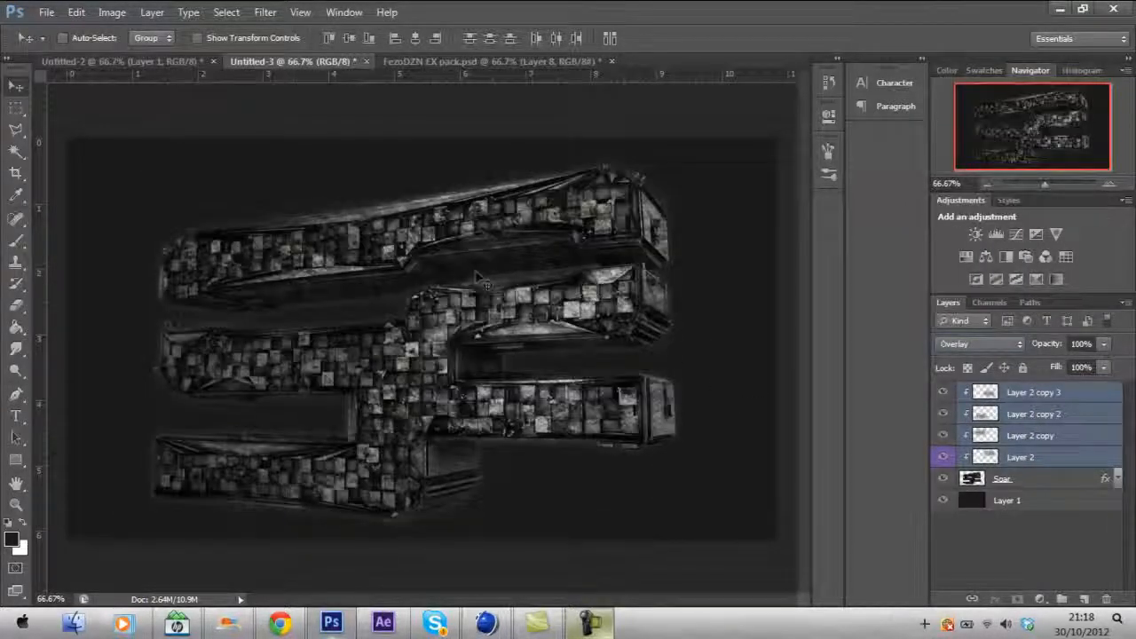
drag(1041, 348, 1025, 346)
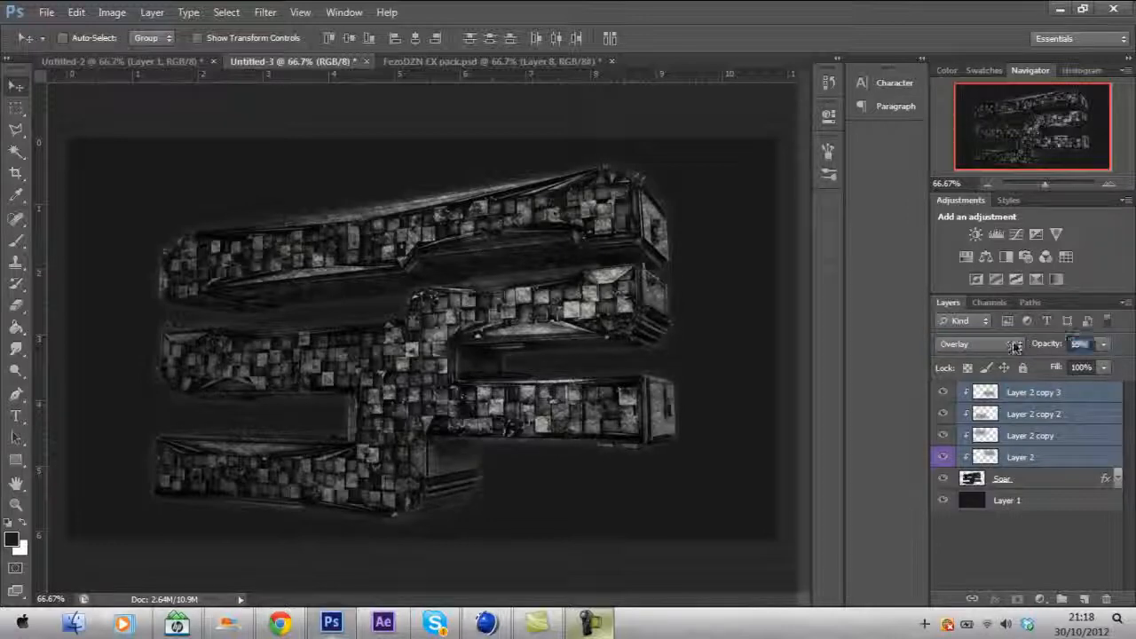
click(1028, 550)
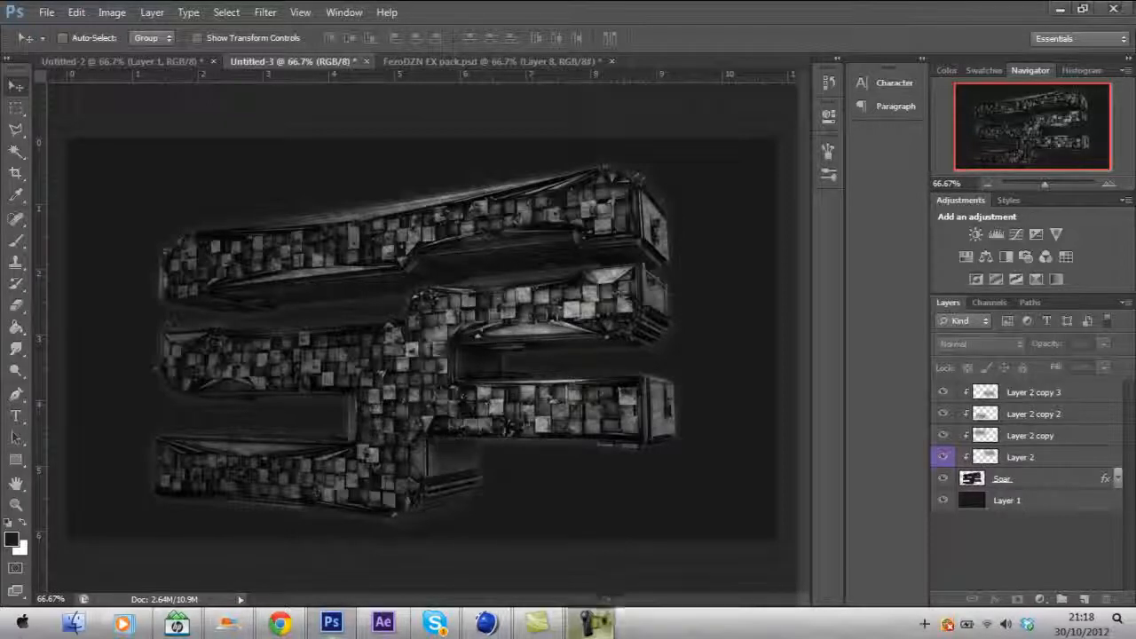
click(592, 624)
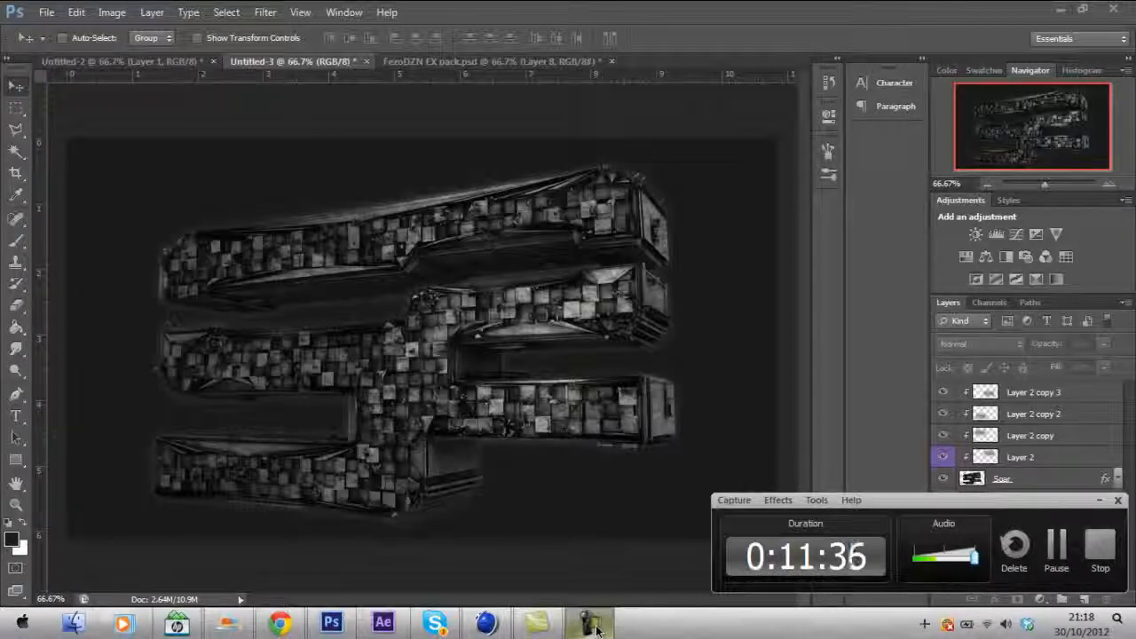
click(593, 624)
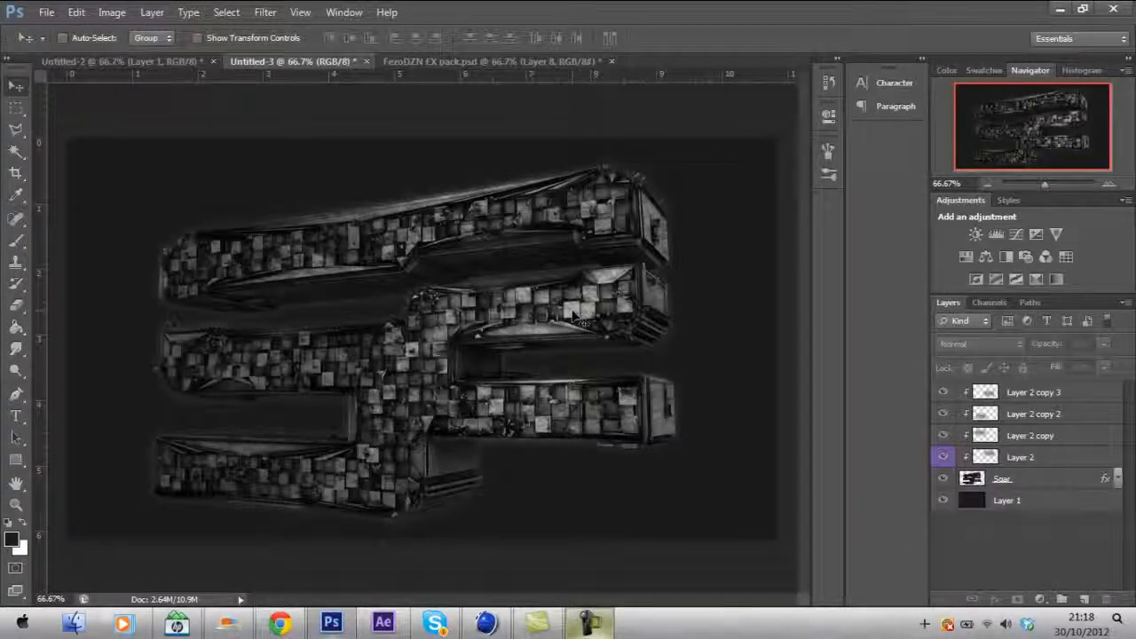